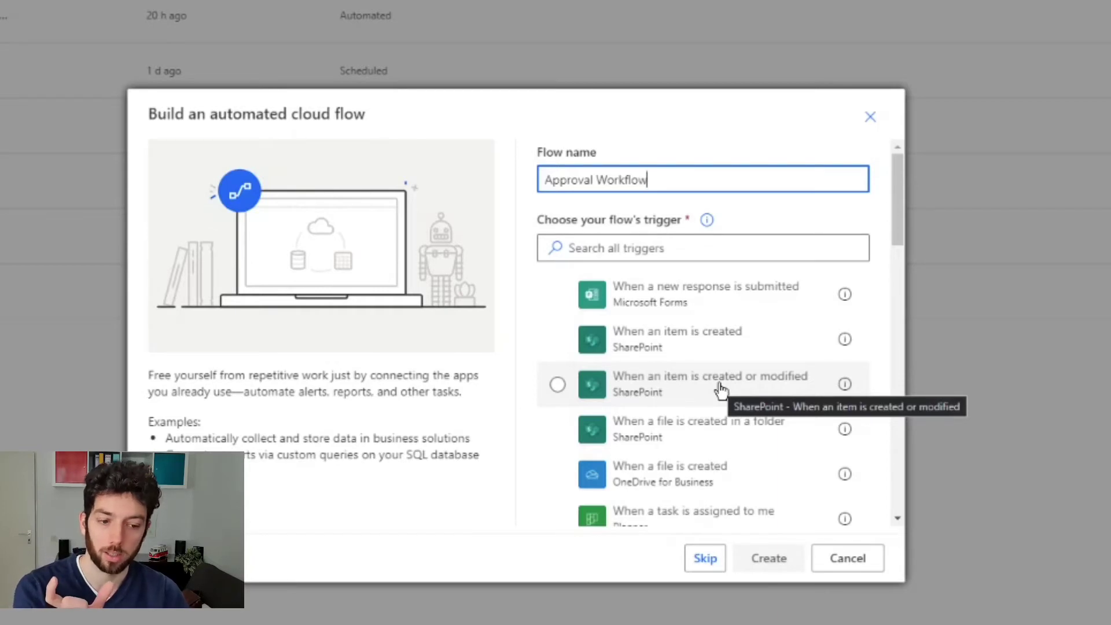
# Create the flow with SharePoint's "When an item is created or modified" trigger and point it to the EIL site's Milestone Tracker list
pyautogui.click(720, 389)
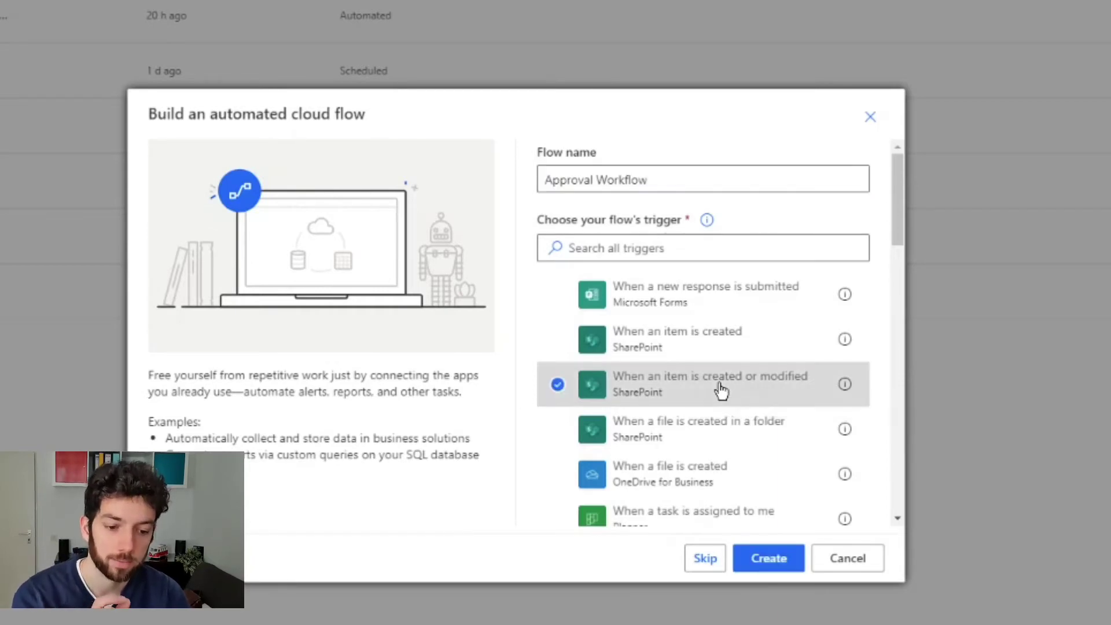
pyautogui.click(752, 558)
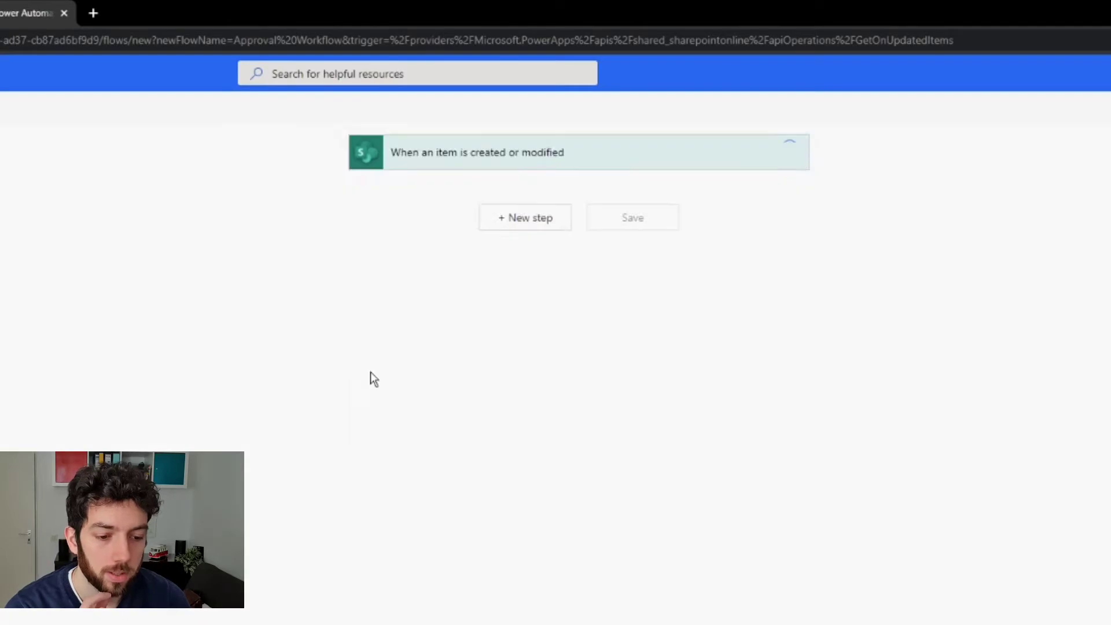
pyautogui.click(567, 189)
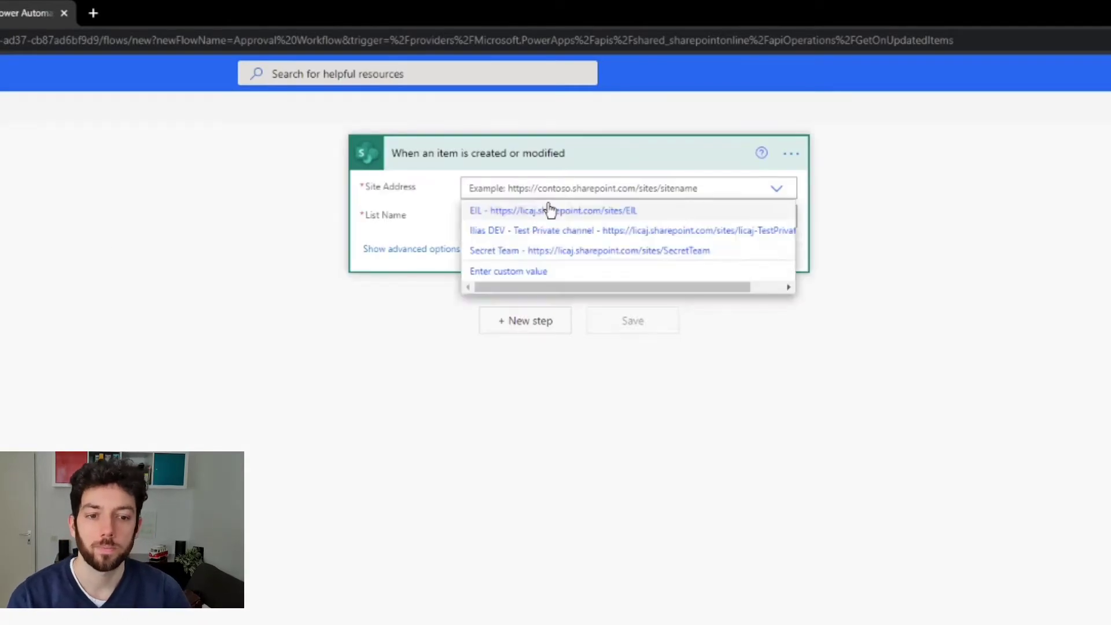
pyautogui.click(536, 213)
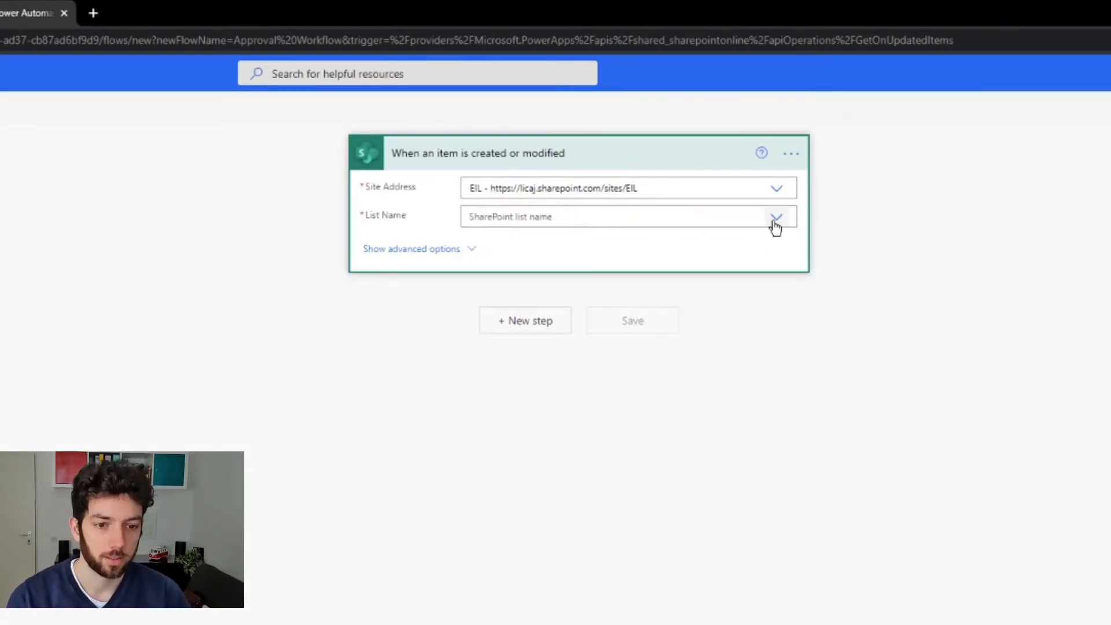
pyautogui.click(775, 218)
pyautogui.click(519, 260)
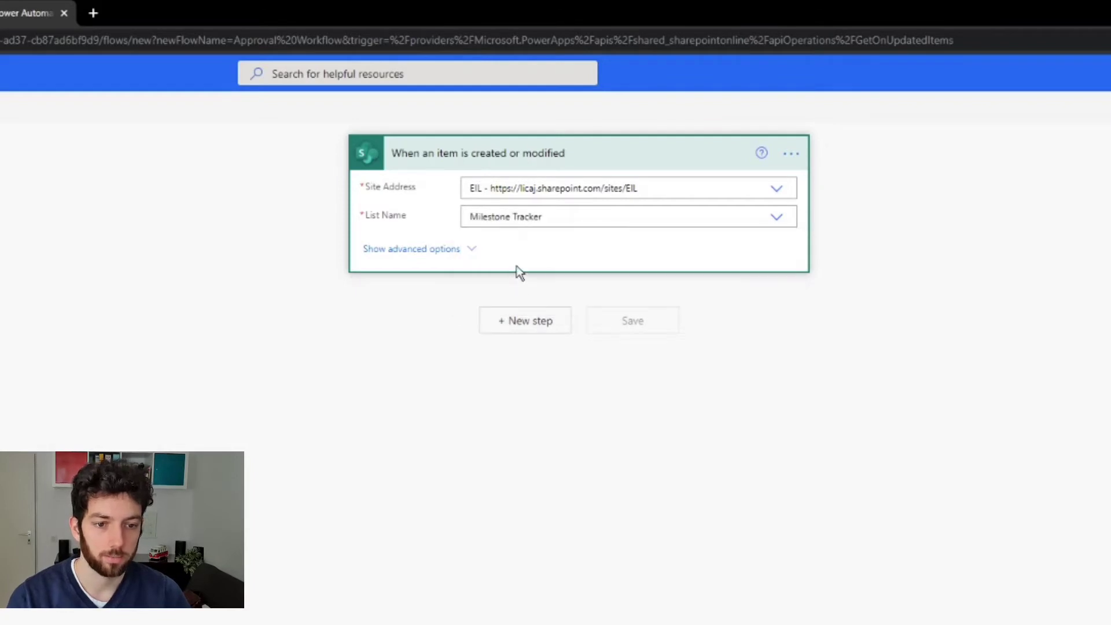
# Add a Condition action directly after the SharePoint trigger
pyautogui.click(525, 320)
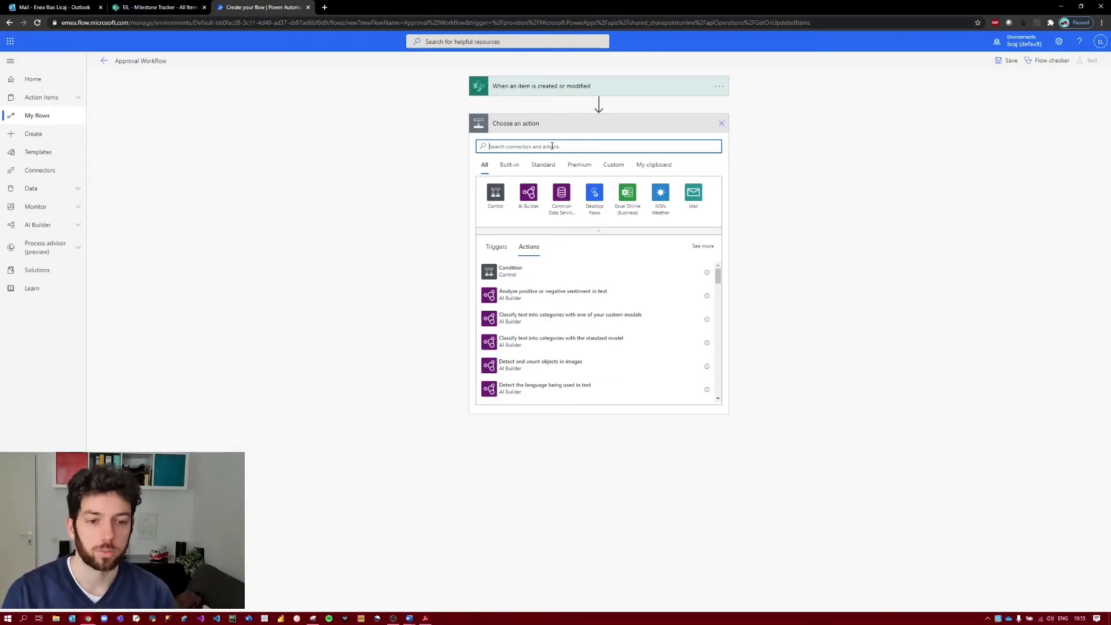
pyautogui.write('cond')
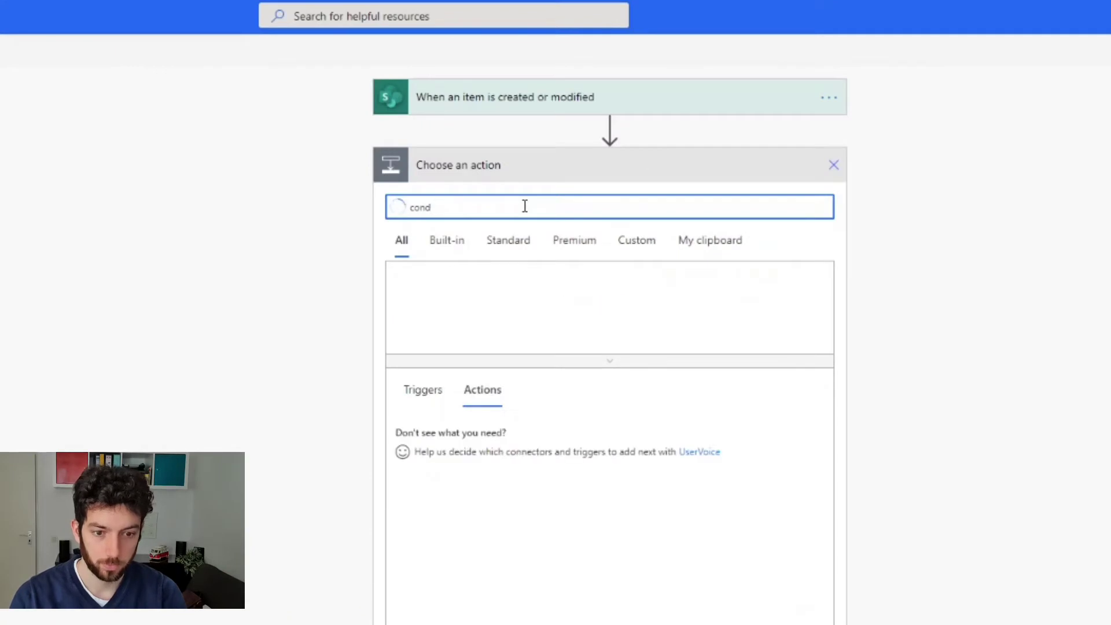
pyautogui.click(513, 470)
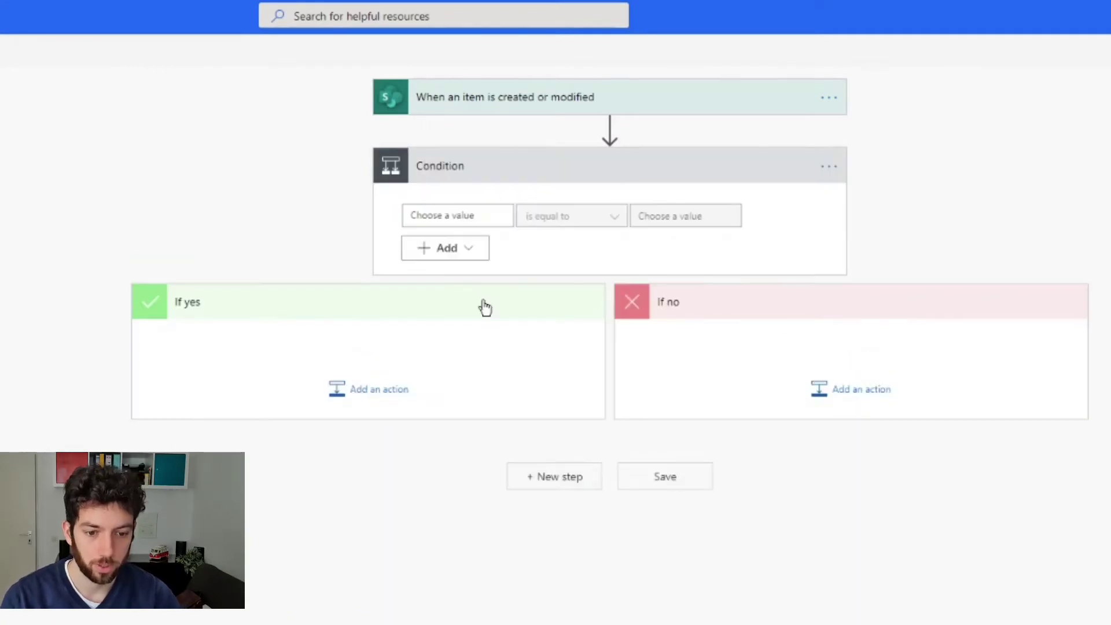
# Set the condition to check that the dynamic content UpdatedByFlow Value is equal to Yes
pyautogui.click(483, 216)
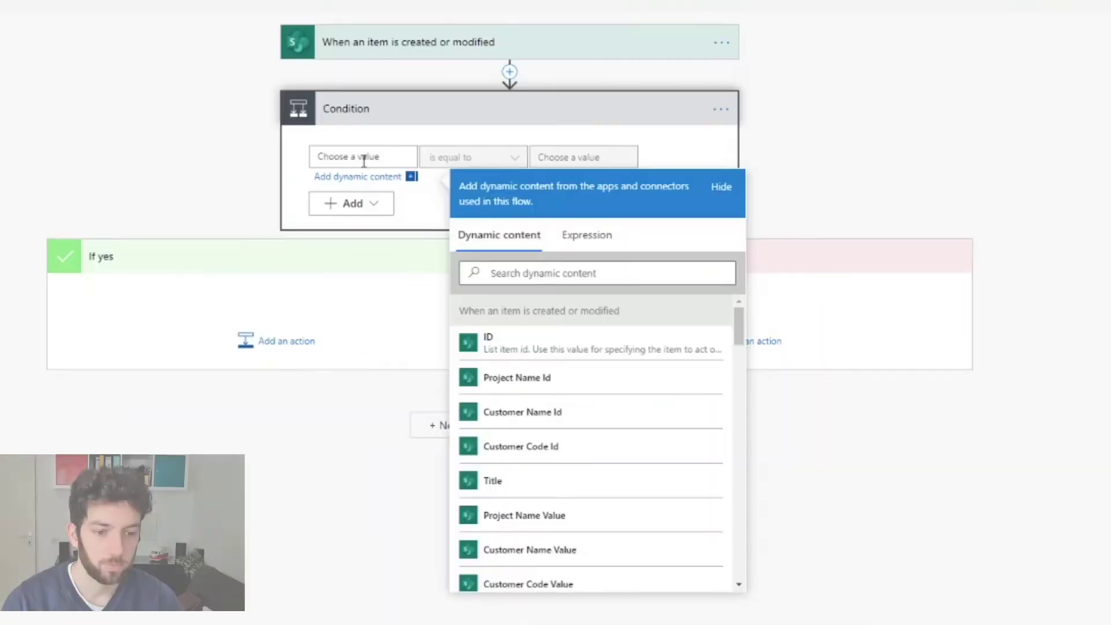
pyautogui.click(545, 279)
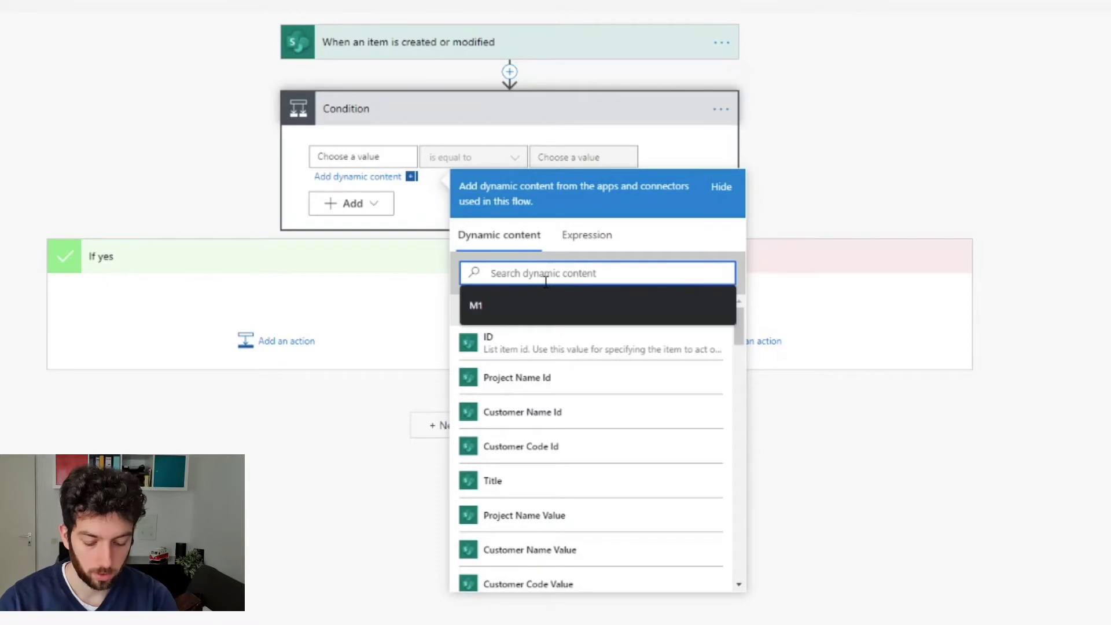
pyautogui.write('upda')
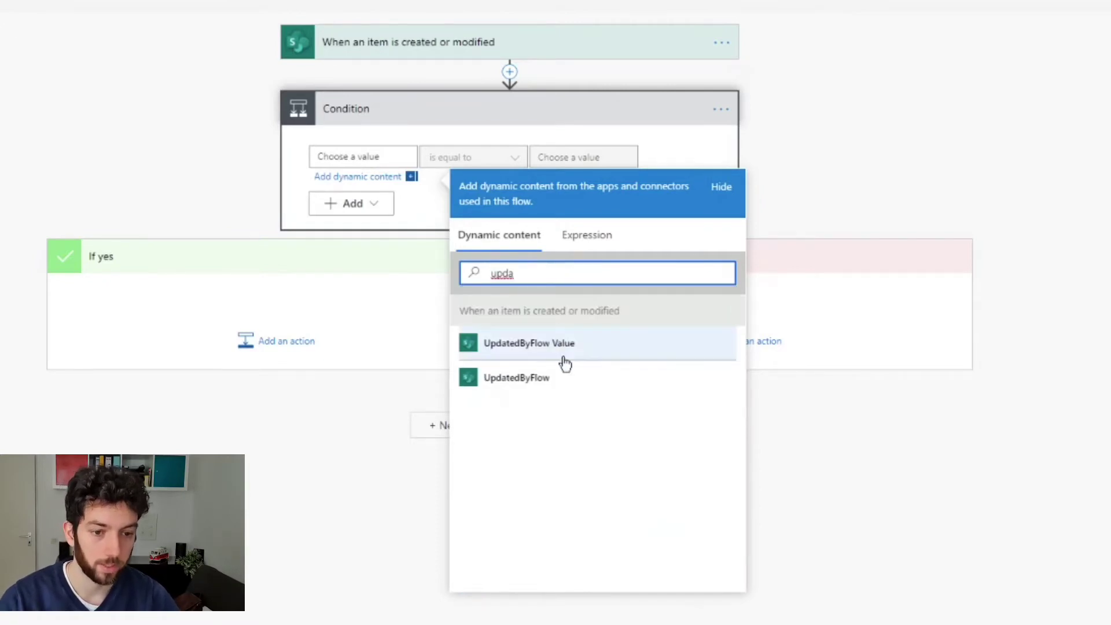
pyautogui.click(564, 358)
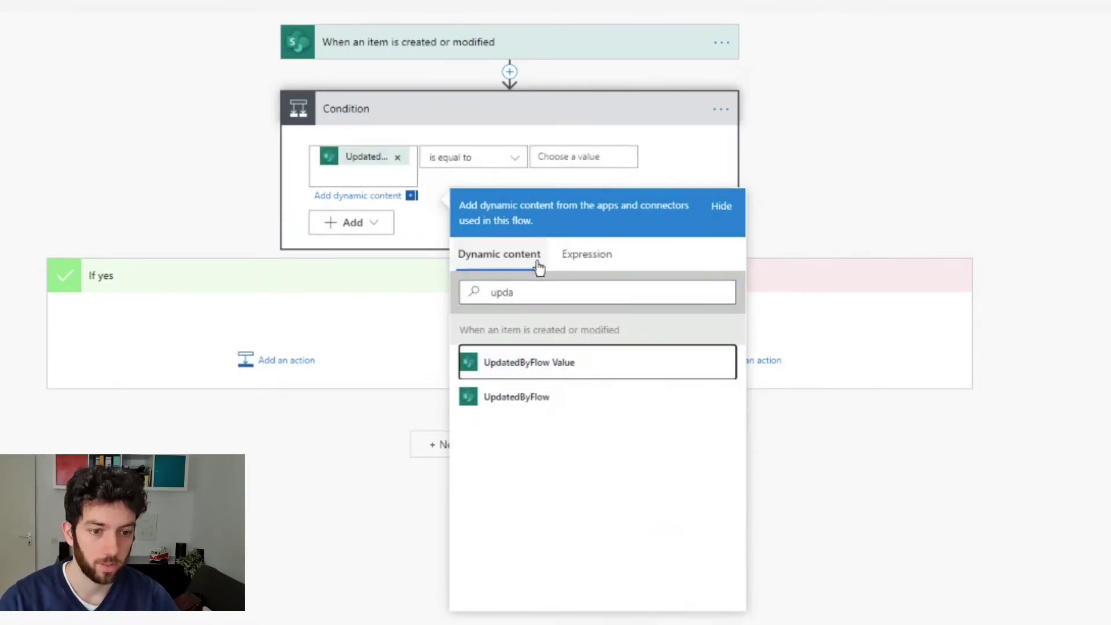
pyautogui.click(586, 158)
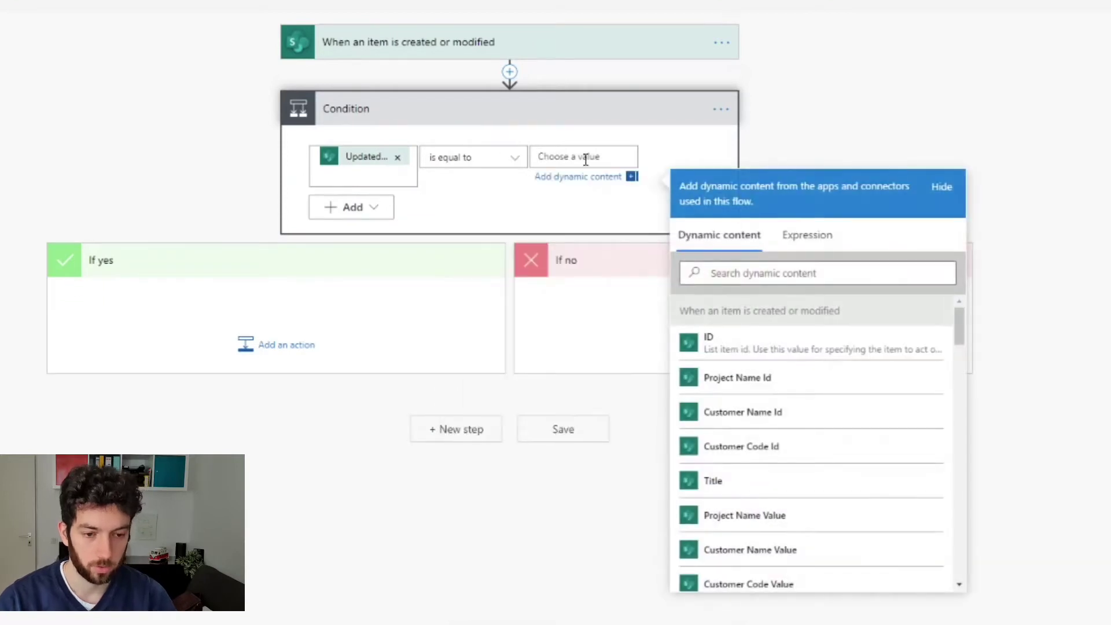
pyautogui.write('Yes')
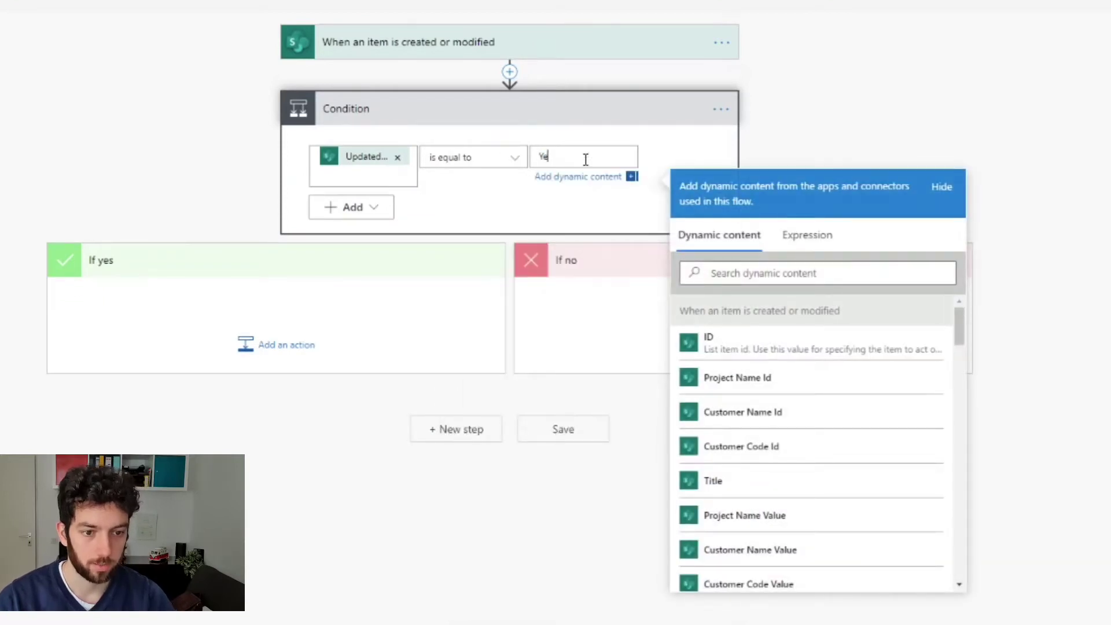
pyautogui.click(199, 180)
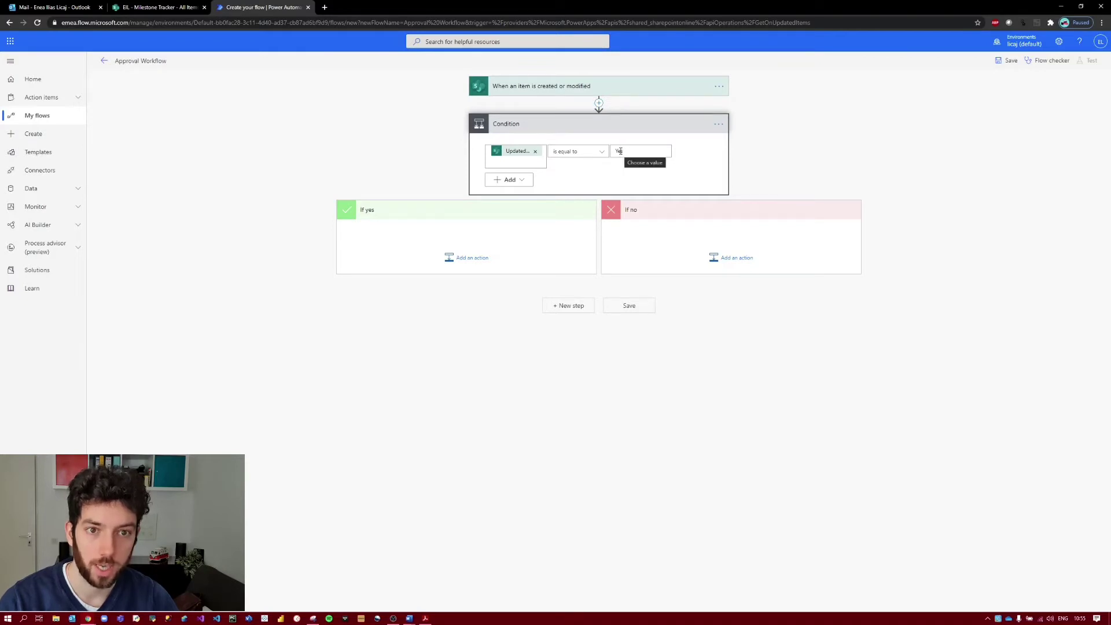
# Add a nested Condition in the If no branch and check the column names in the SharePoint Milestone Tracker list
pyautogui.click(737, 257)
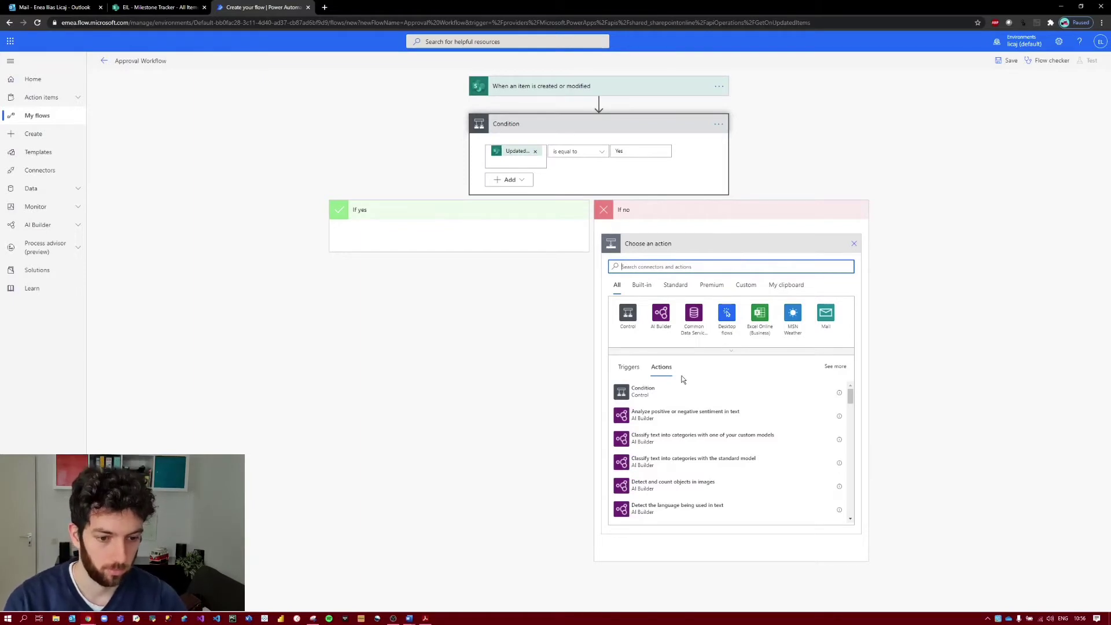
pyautogui.click(671, 393)
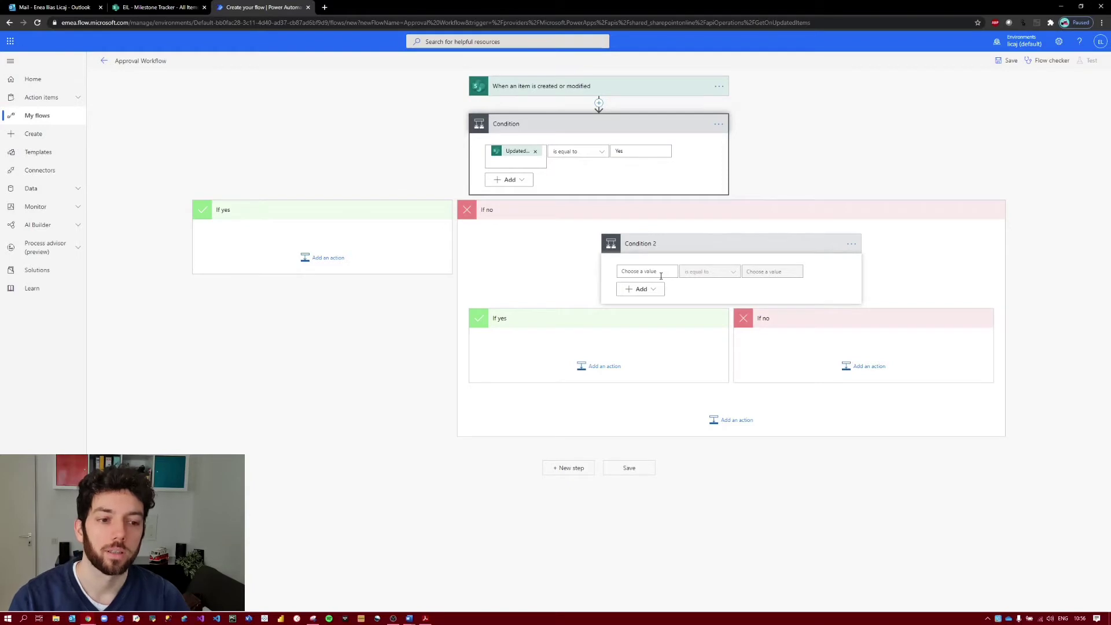
pyautogui.click(197, 6)
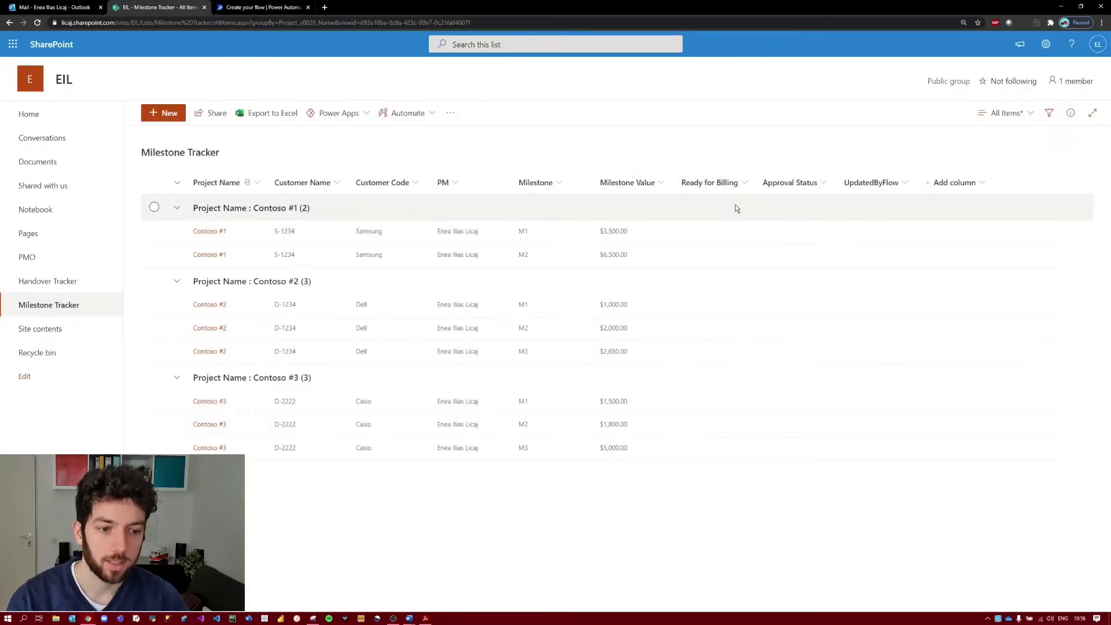
pyautogui.click(267, 5)
# Set Condition 2 to check that the dynamic content Ready for Billing Value is equal to Yes
pyautogui.click(640, 267)
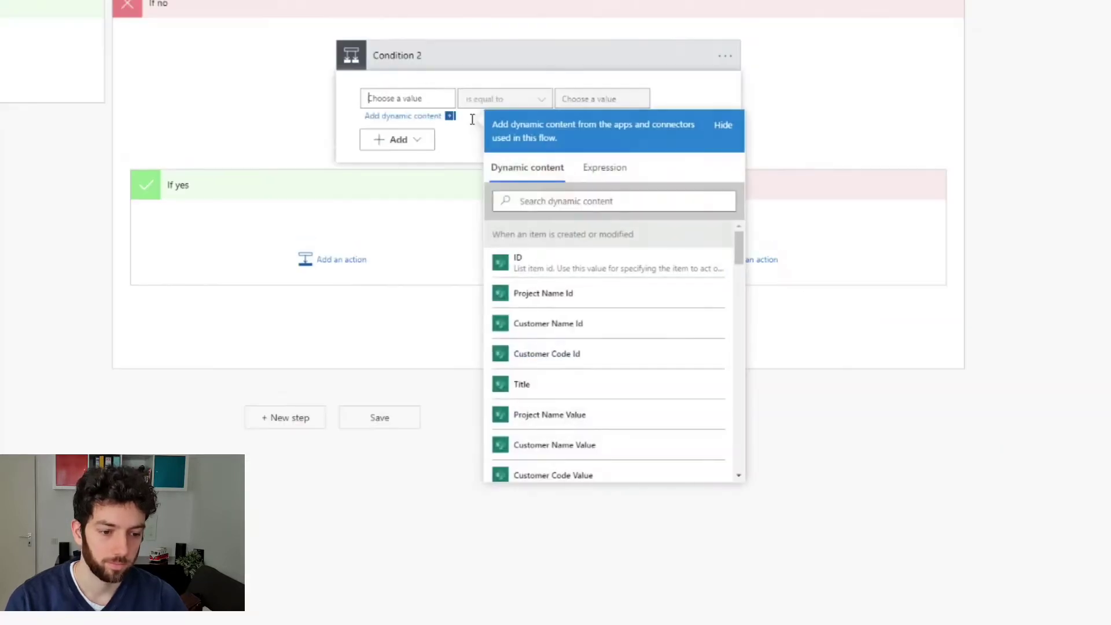
pyautogui.click(610, 194)
pyautogui.write('ready')
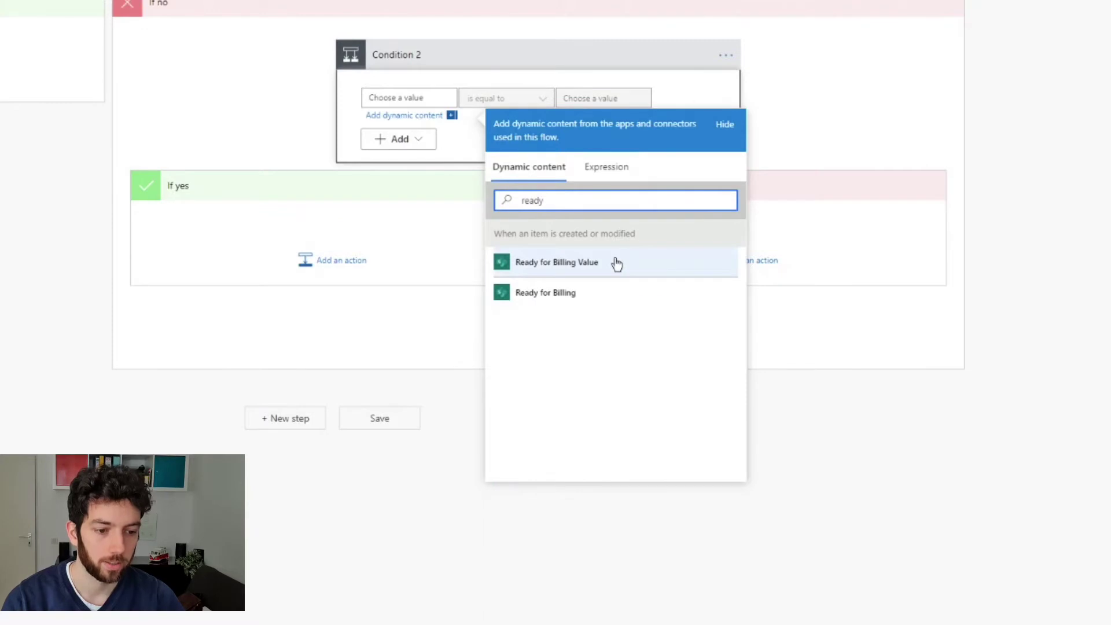
pyautogui.click(617, 263)
pyautogui.click(582, 97)
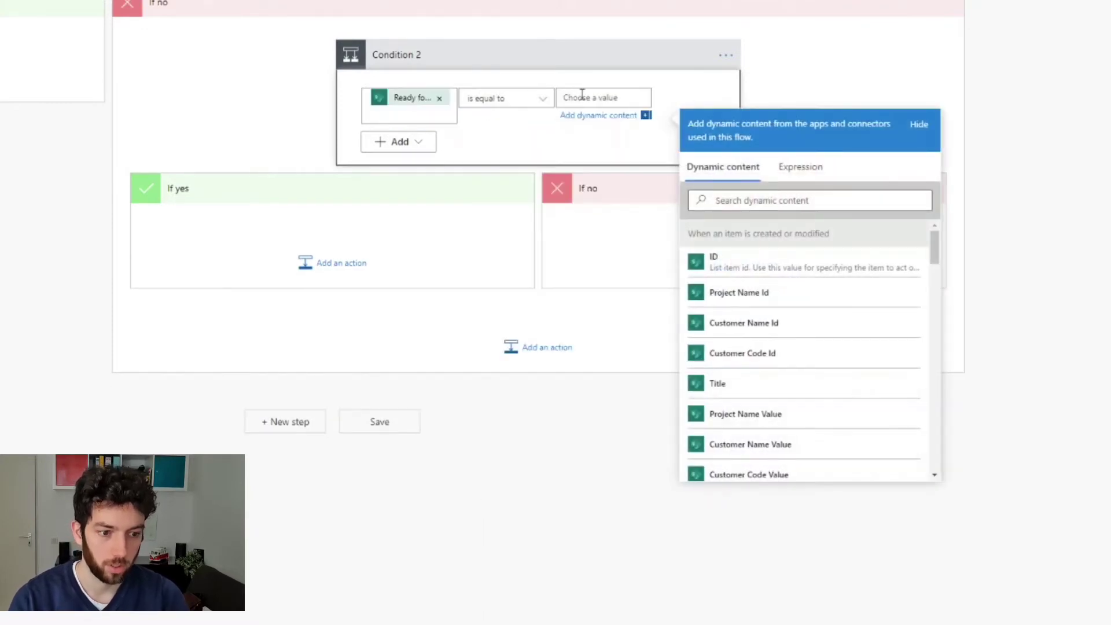
pyautogui.write('Yes')
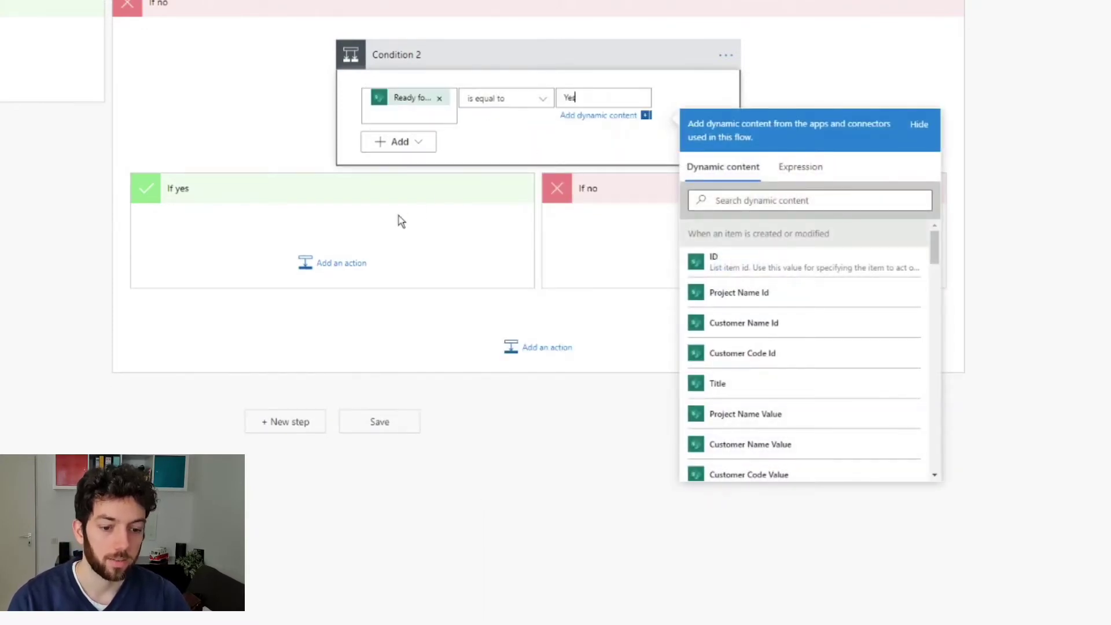
# Add a "Start and wait for an approval" action to Condition 2's If yes branch, with approval type "Approve/Reject - First to respond"
pyautogui.click(334, 265)
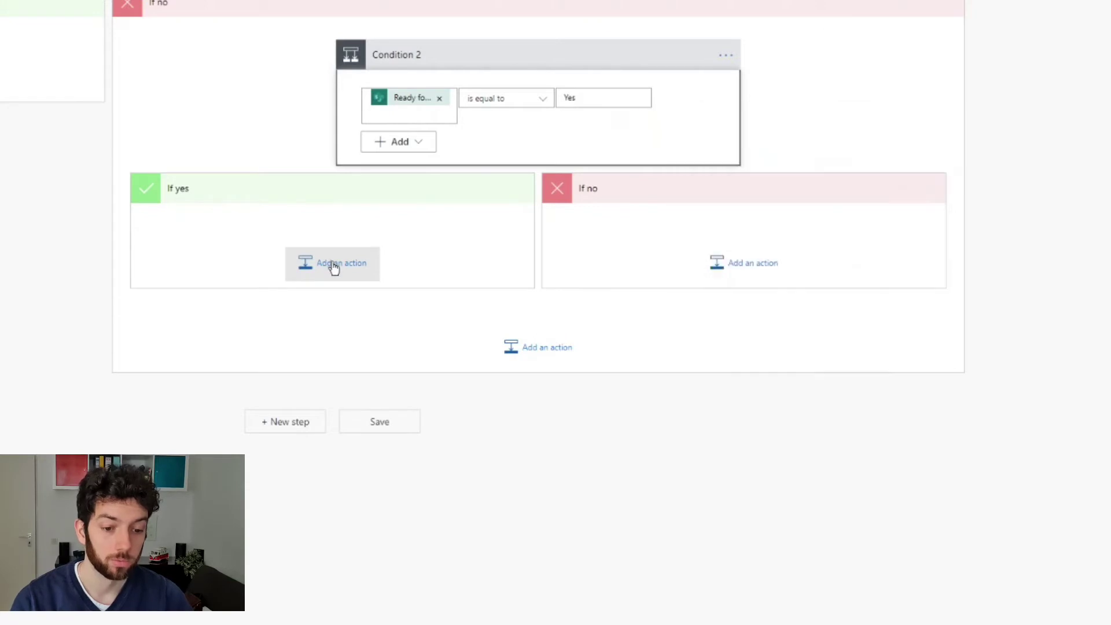
pyautogui.click(339, 274)
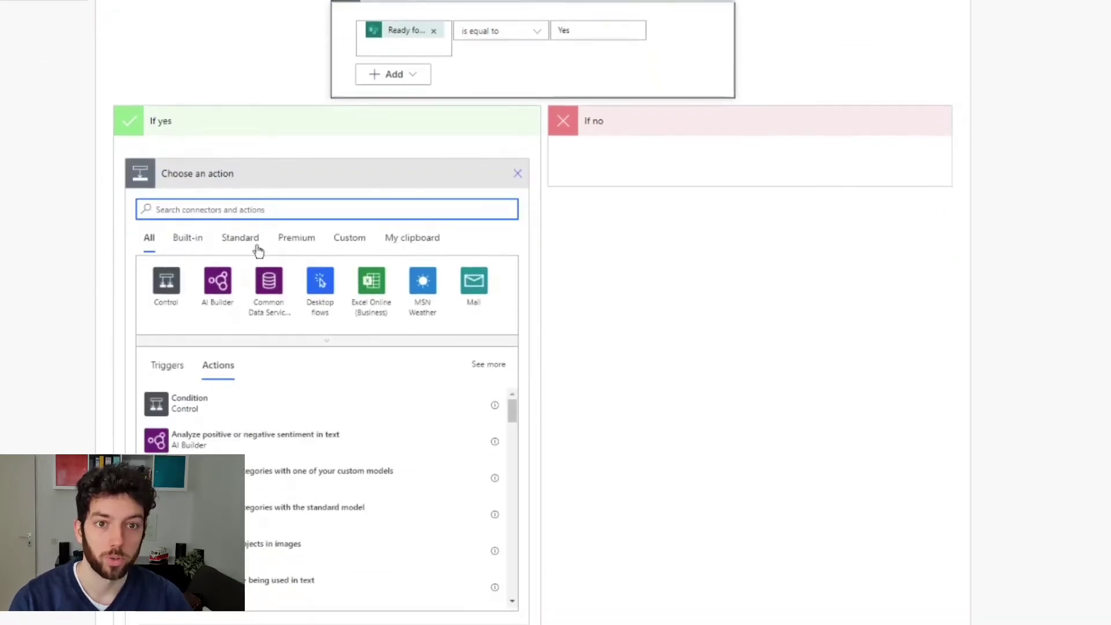
pyautogui.write('approval')
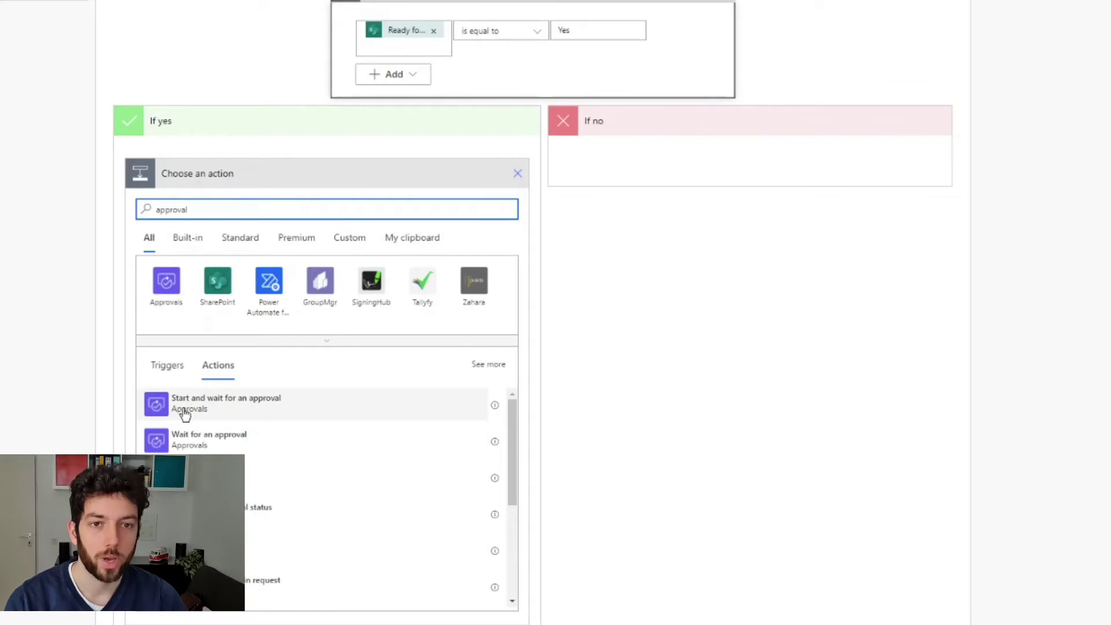
pyautogui.click(210, 408)
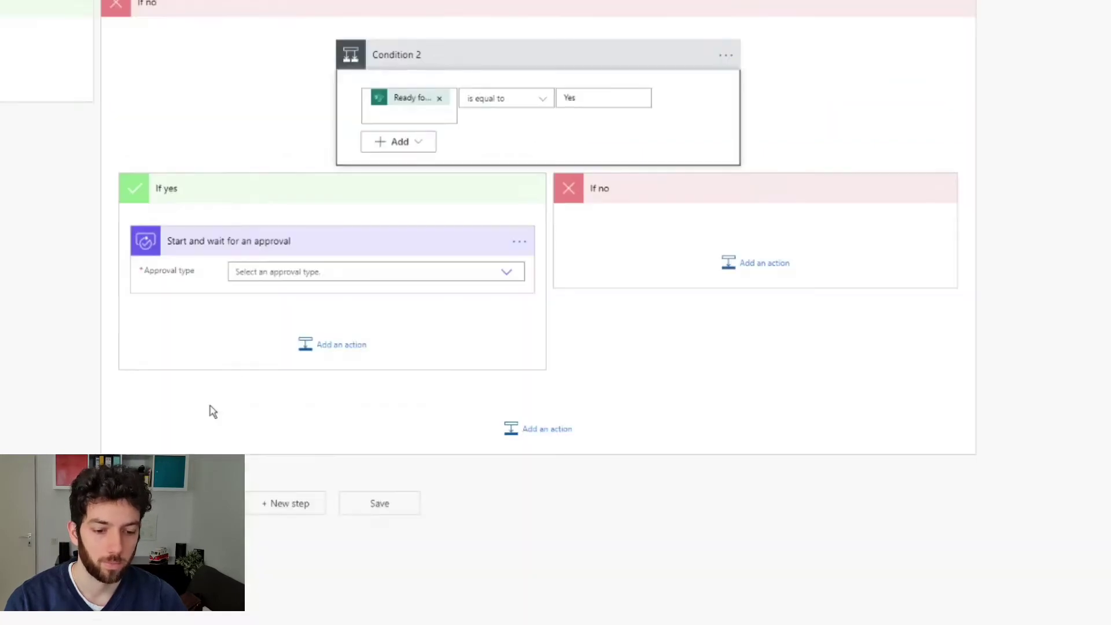
pyautogui.click(505, 272)
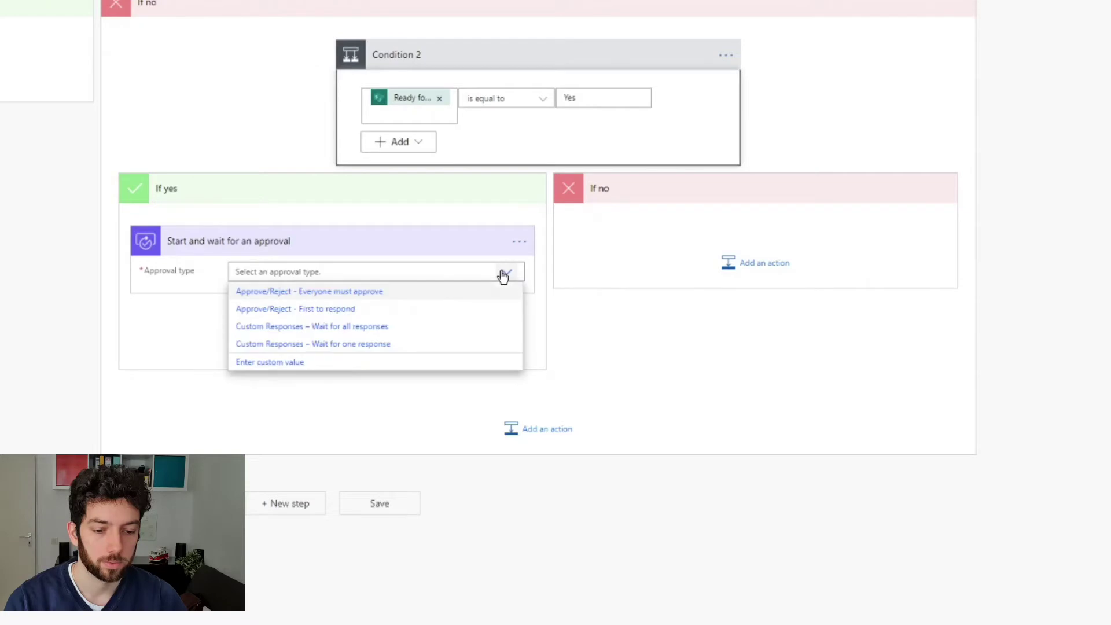
pyautogui.click(331, 310)
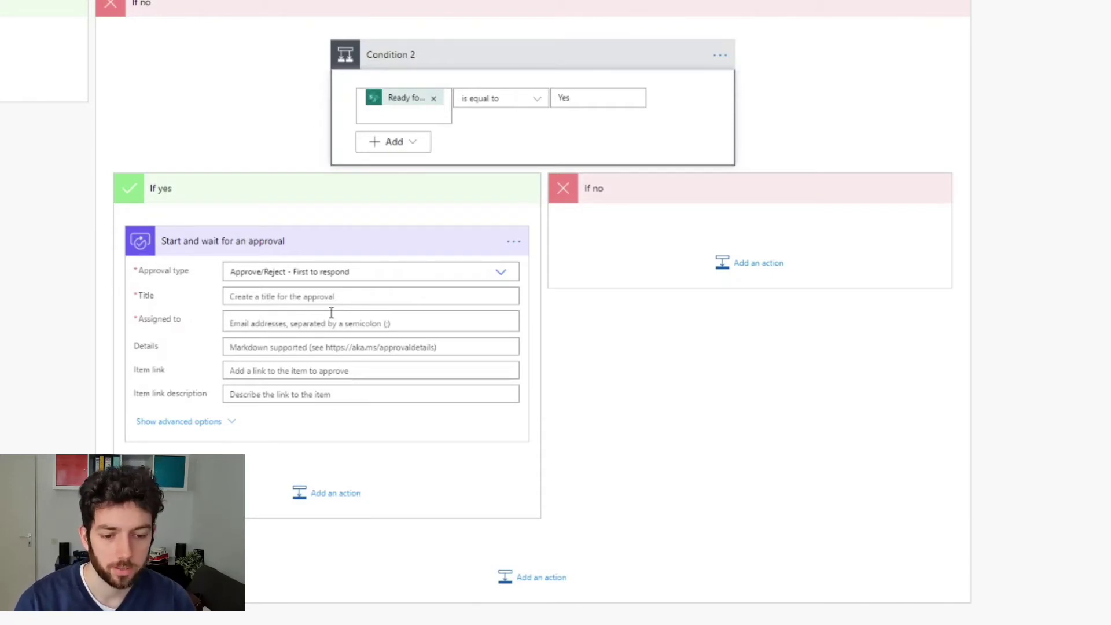
# Set the approval title to "Milestone", the Milestone dynamic content, and "is waiting for approval"
pyautogui.click(322, 295)
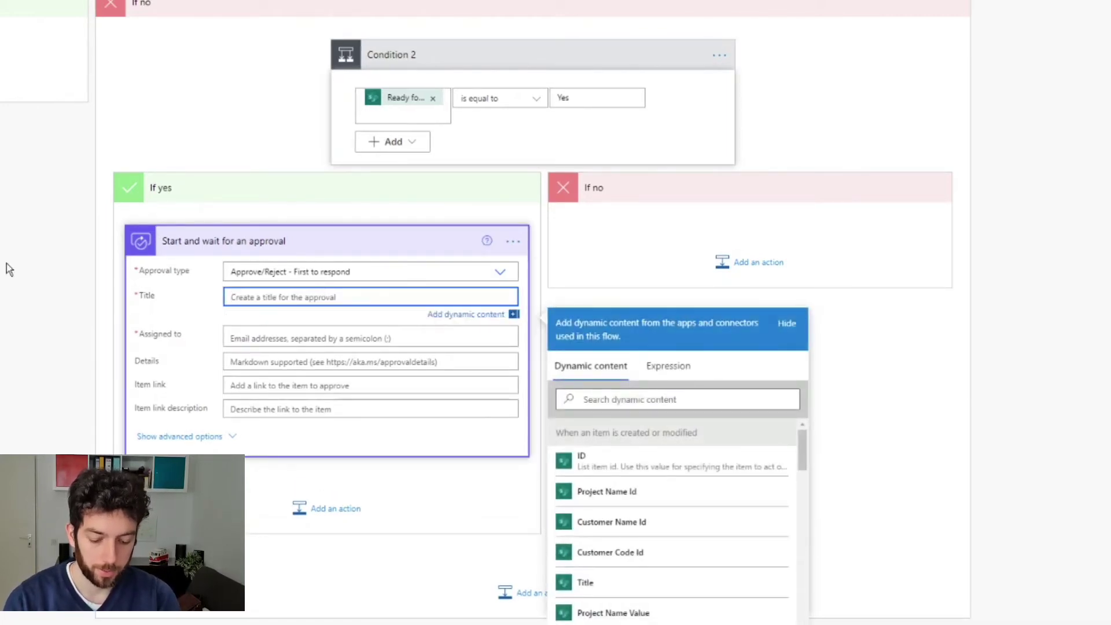
pyautogui.write('Milestone')
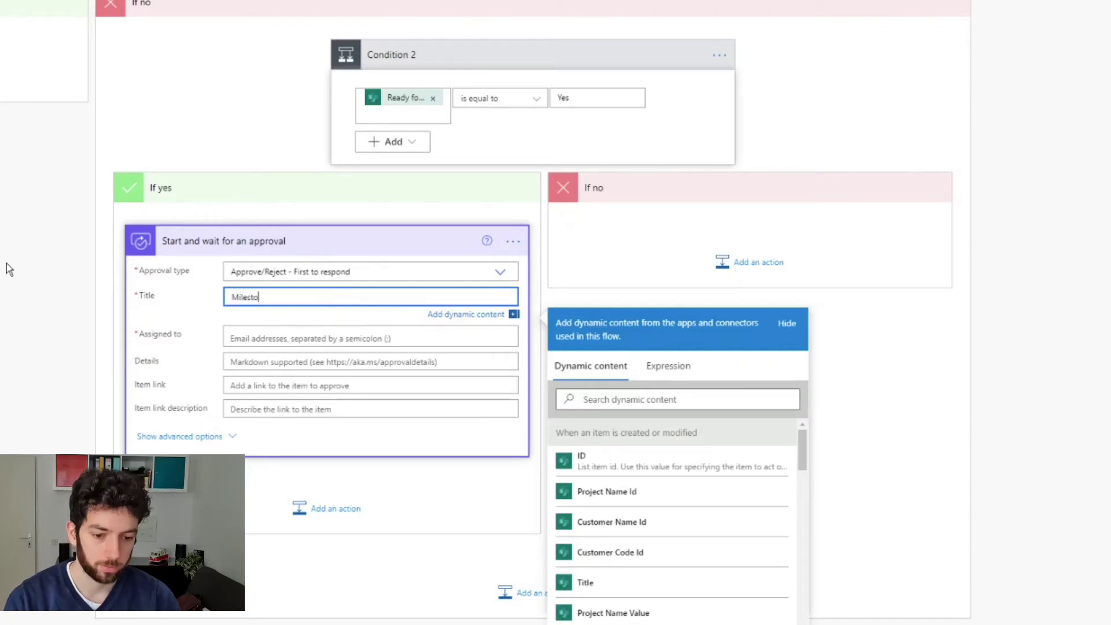
pyautogui.click(622, 408)
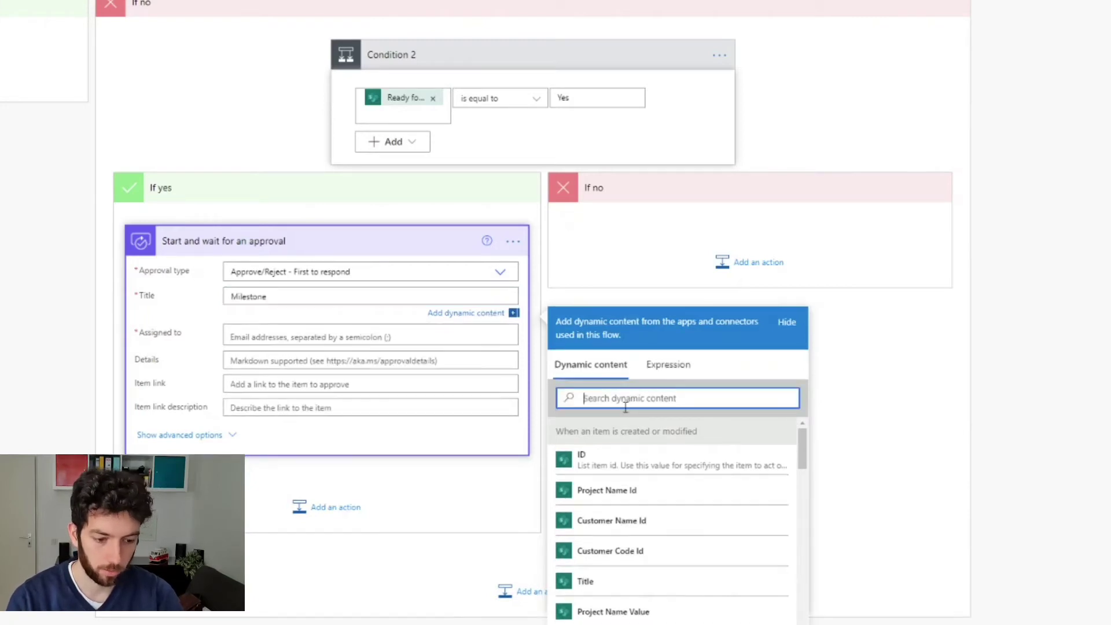
pyautogui.write('miles')
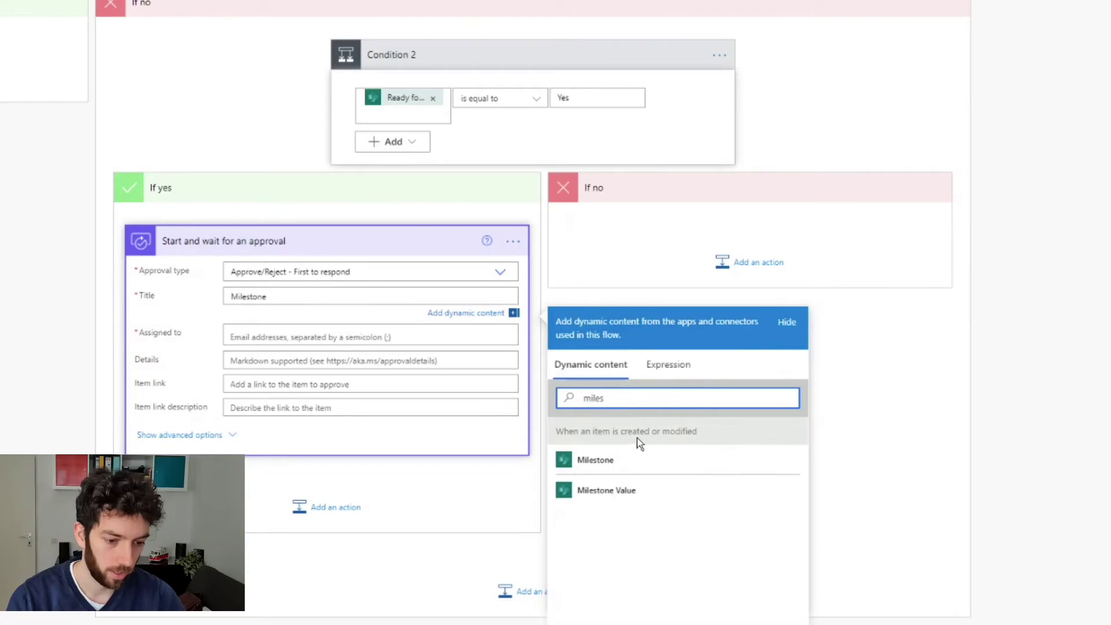
pyautogui.click(647, 462)
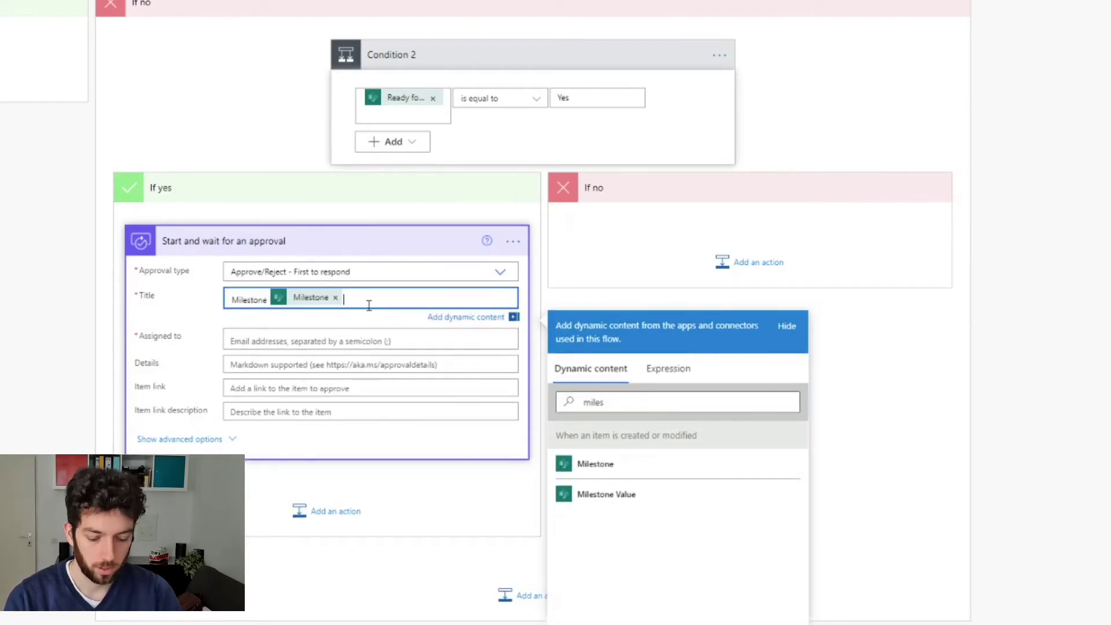
pyautogui.write('is waiting ')
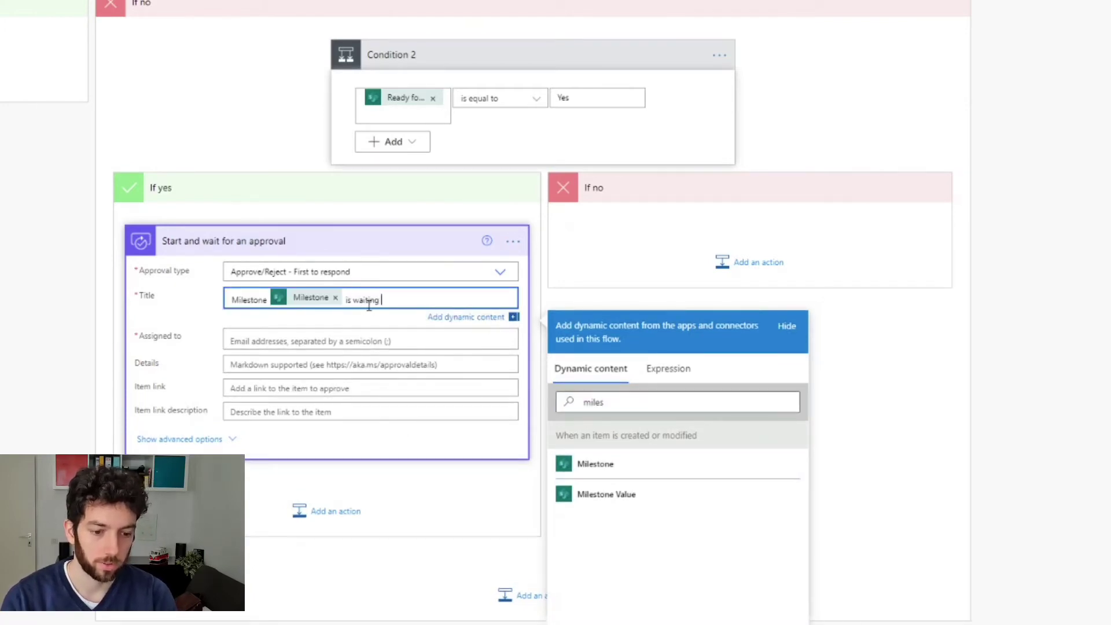
pyautogui.write('for approval')
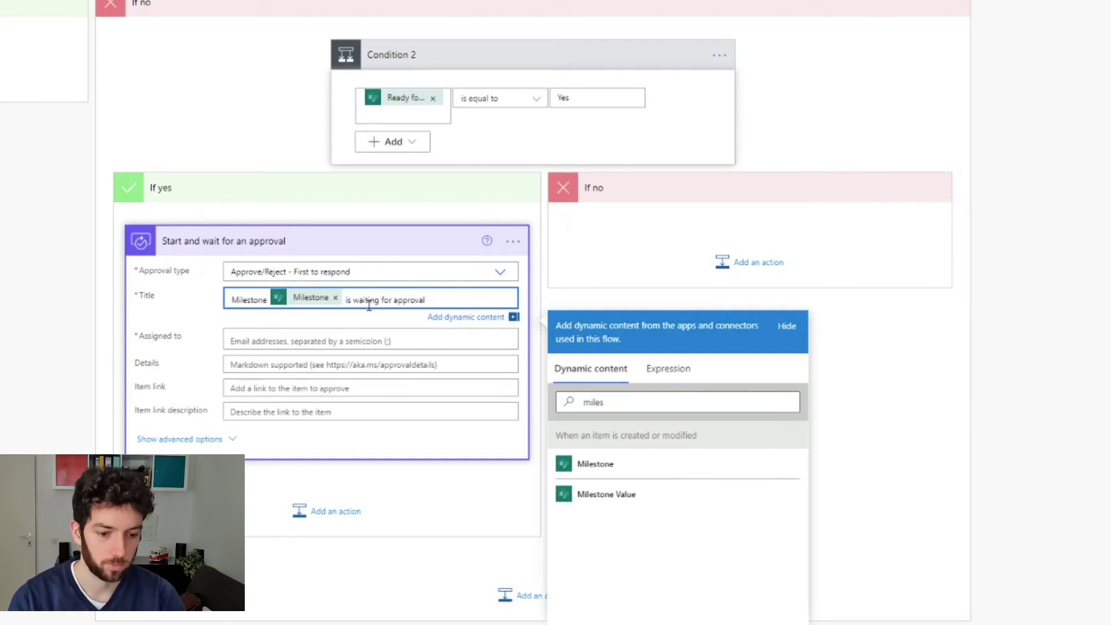
# End the approval title with a period and assign the approval to the approver found by first name
pyautogui.write('.')
pyautogui.click(368, 338)
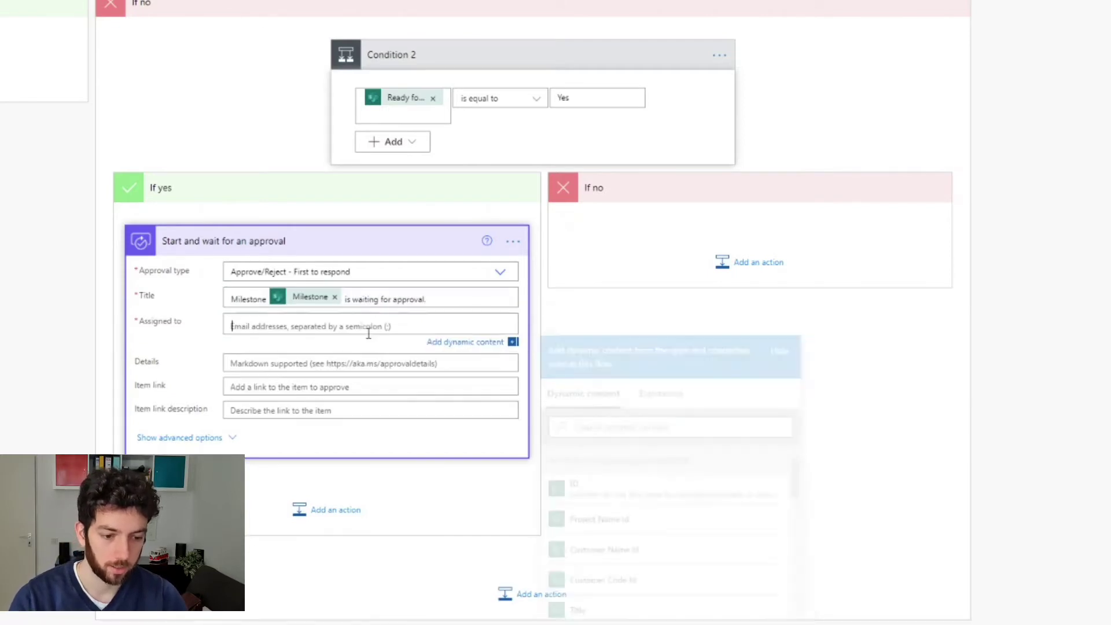
pyautogui.click(703, 427)
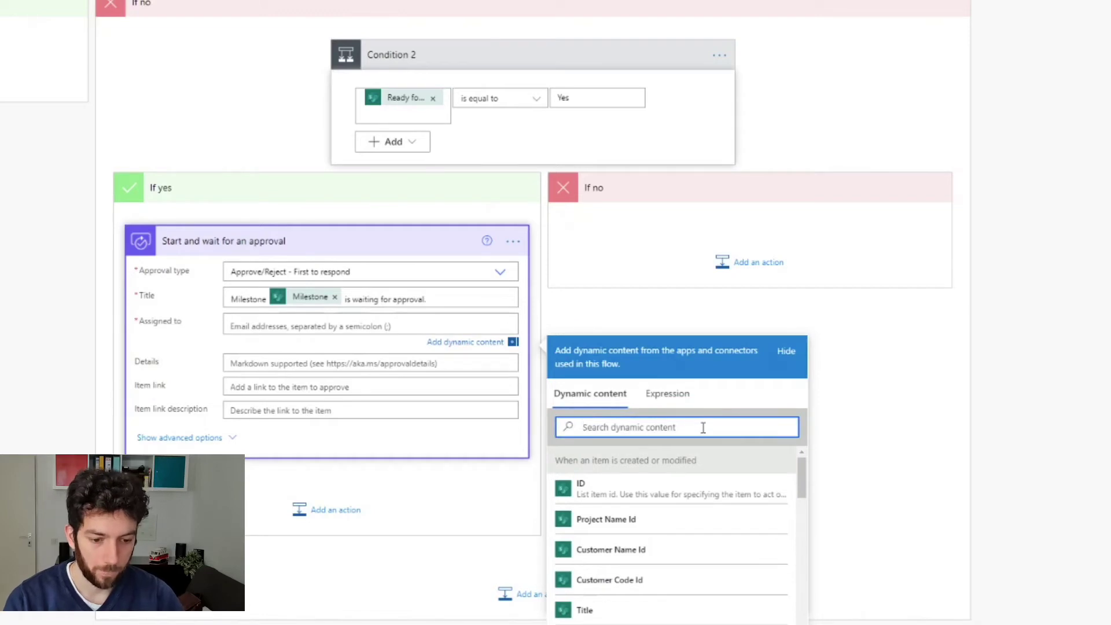
pyautogui.click(365, 326)
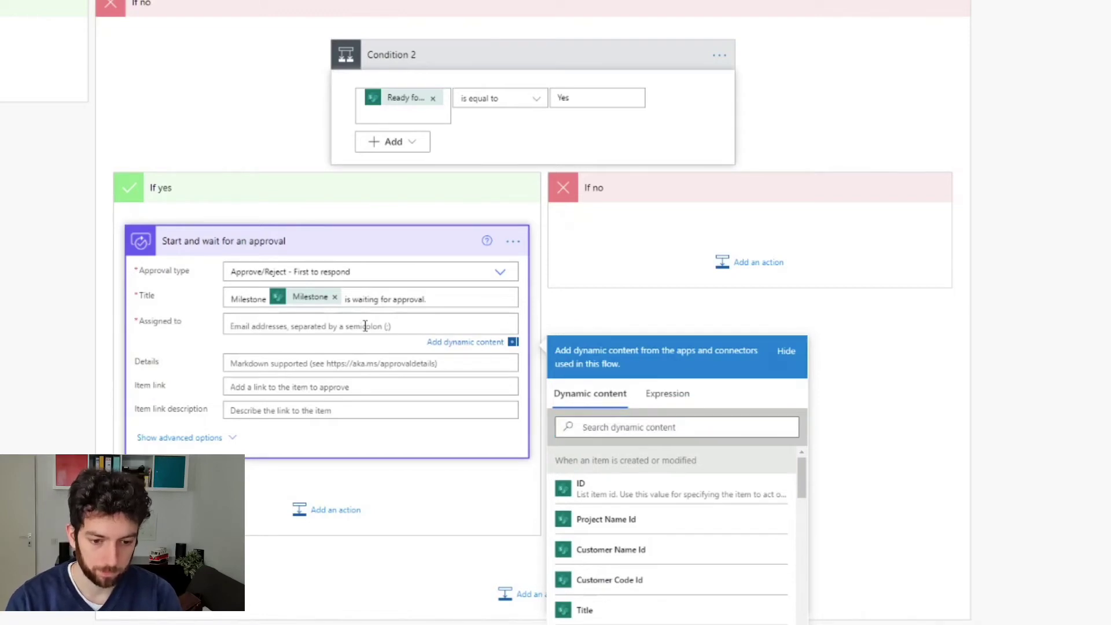
pyautogui.write('ilias')
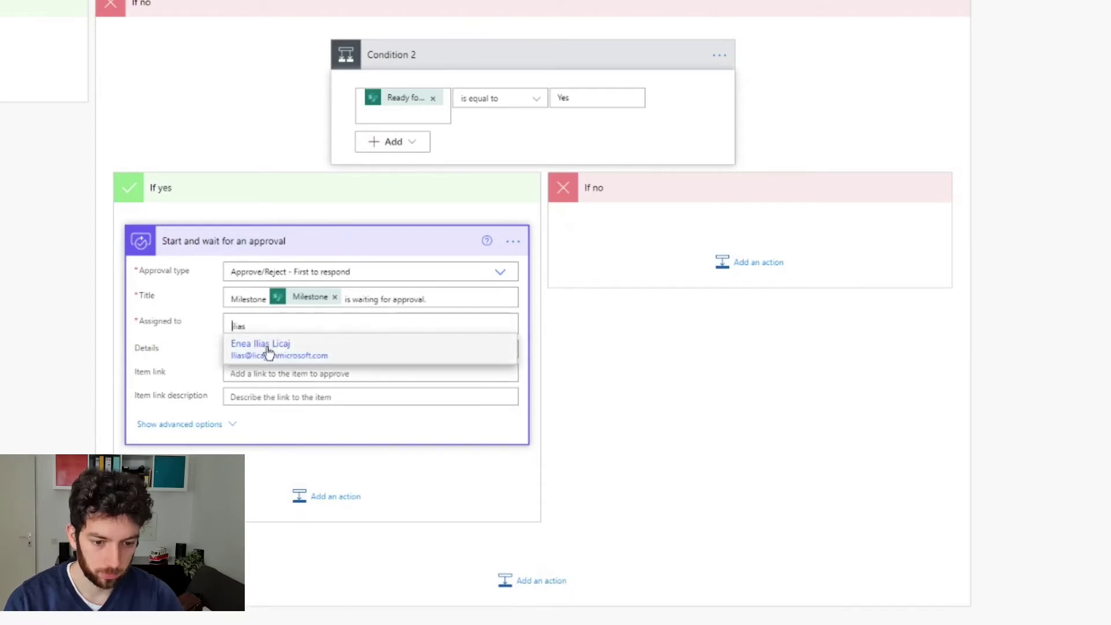
pyautogui.click(266, 345)
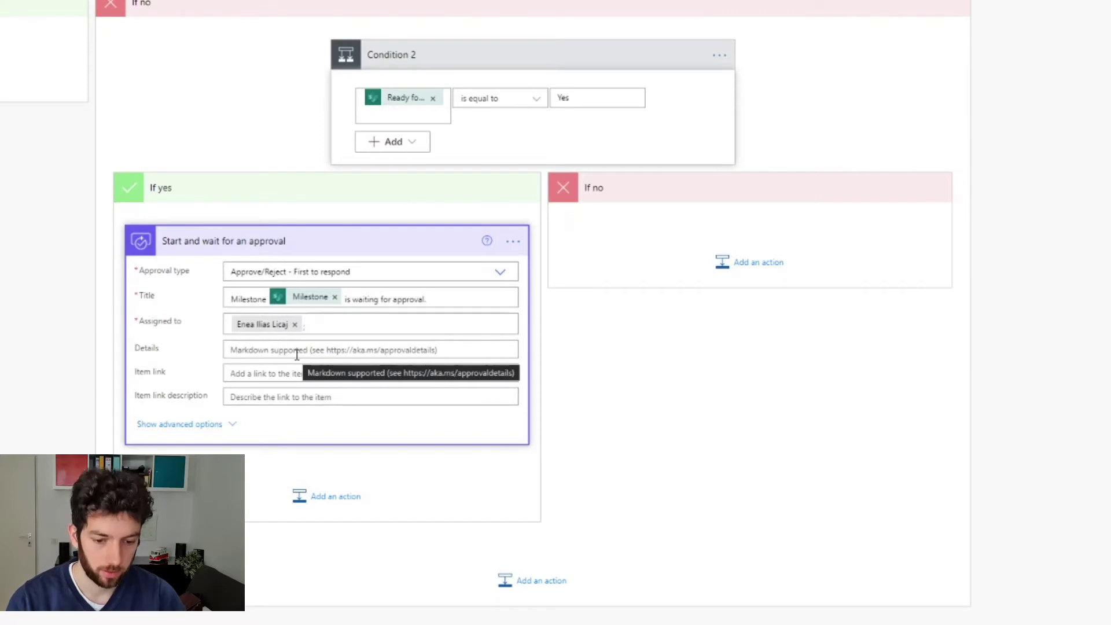
# Set the approval's item link to the "Link to item" dynamic content
pyautogui.click(266, 375)
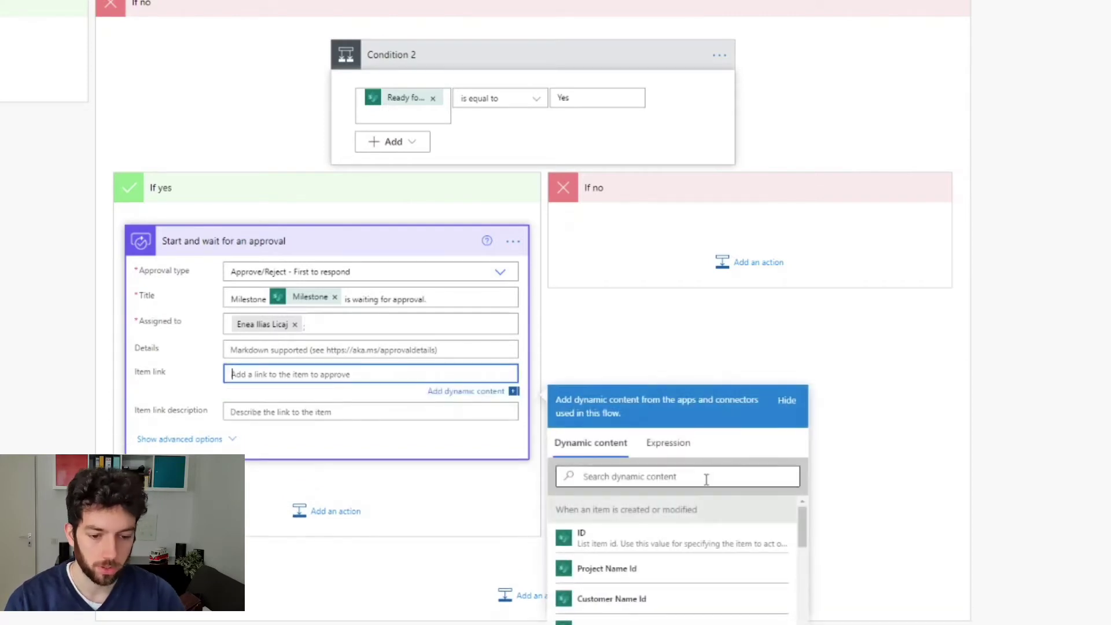
pyautogui.click(706, 478)
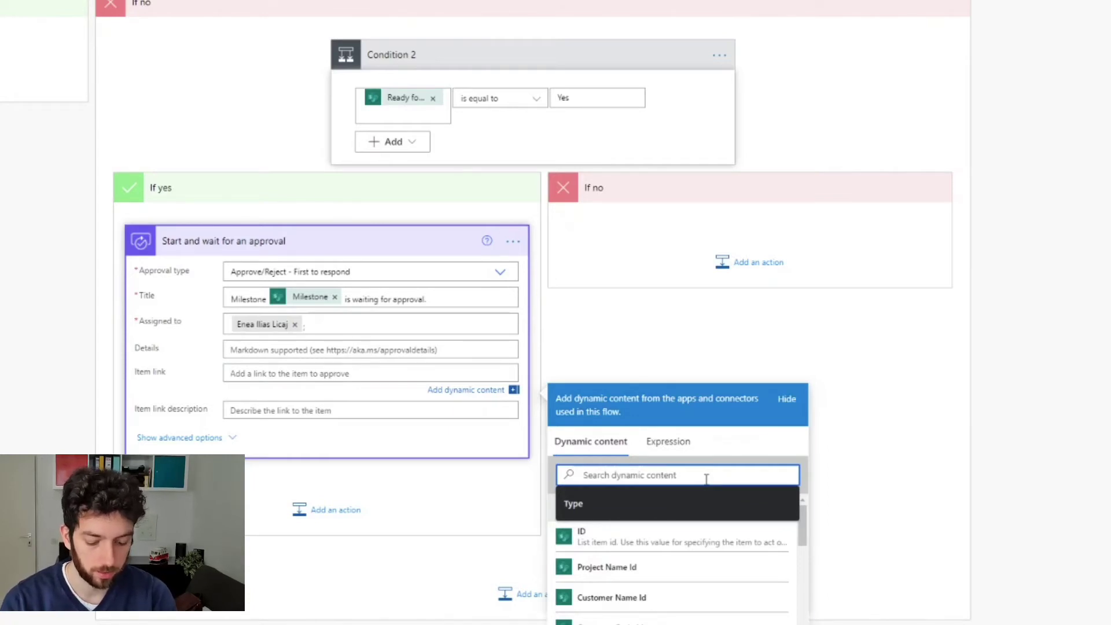
pyautogui.write('link')
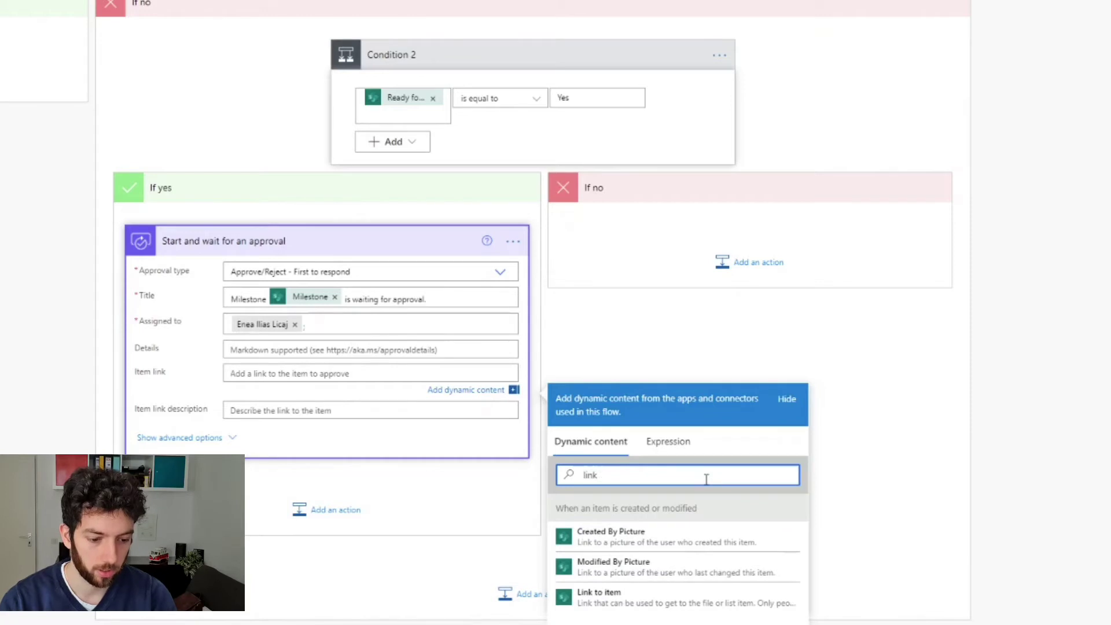
pyautogui.click(712, 598)
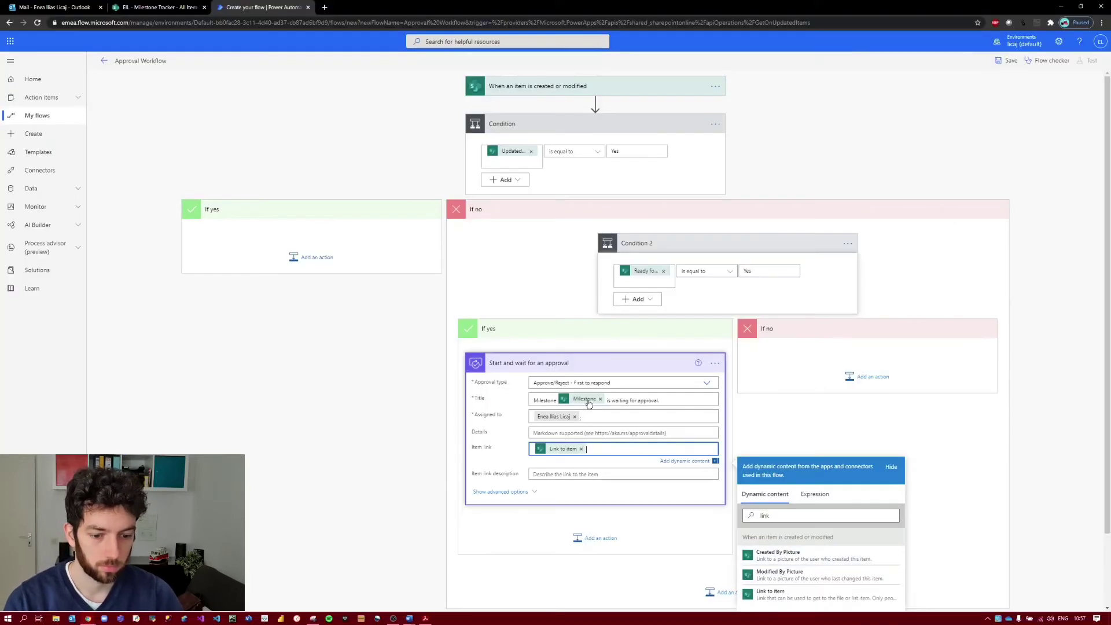
# Show the approval's advanced options and set the Requestor to the "Modified By Email" dynamic content
pyautogui.scroll(-2, 589, 403)
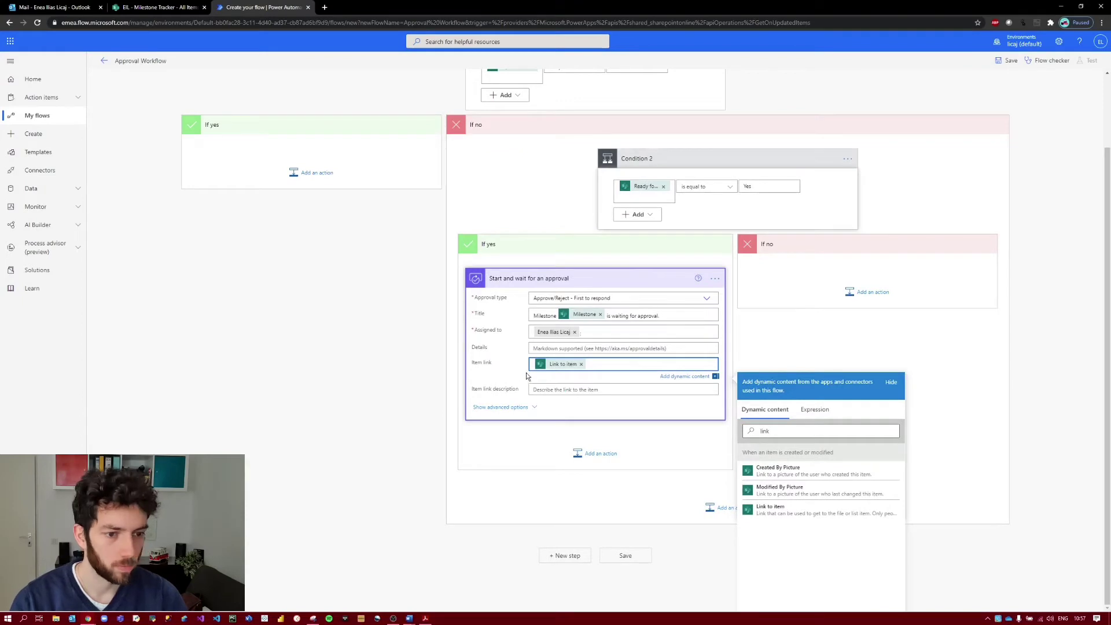
pyautogui.hotkey('ctrl', '+')
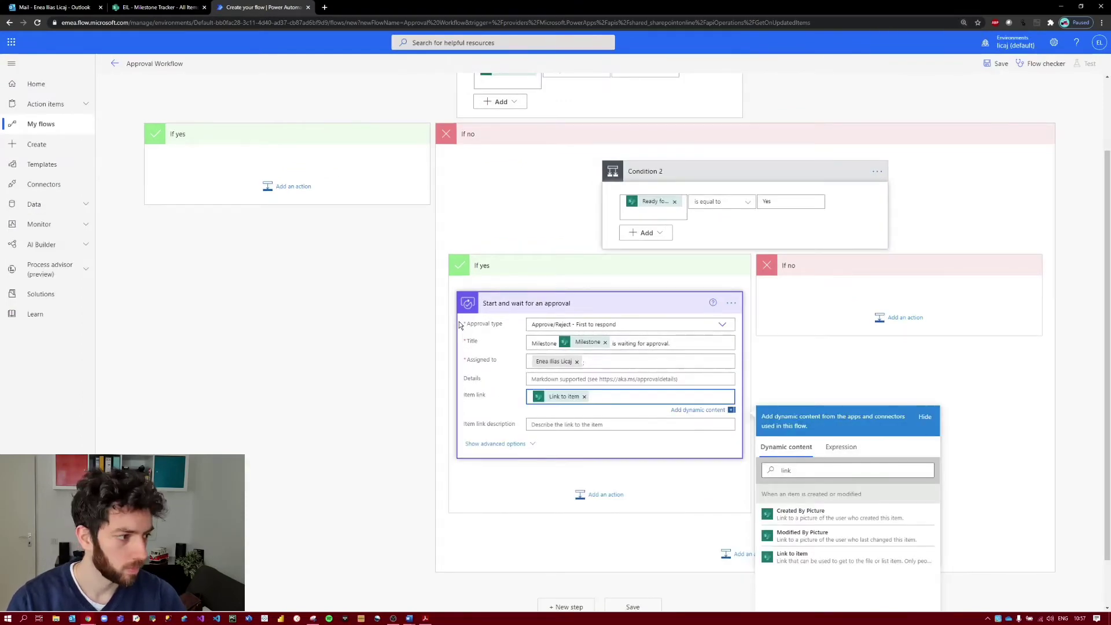
pyautogui.hotkey('ctrl', '+')
pyautogui.scroll(-2, 459, 321)
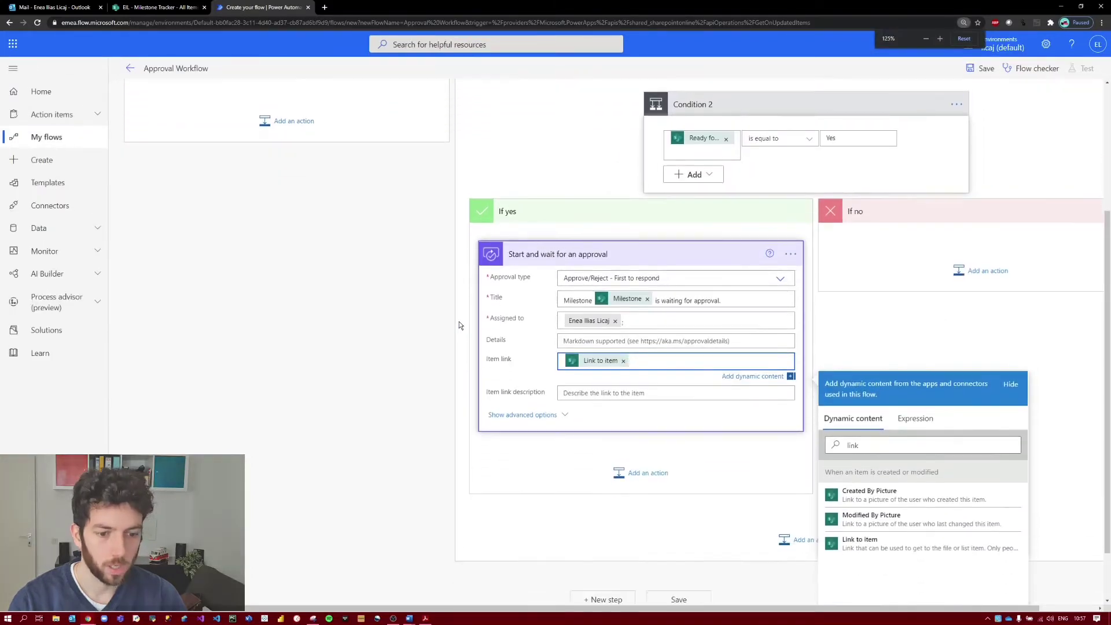
pyautogui.click(625, 392)
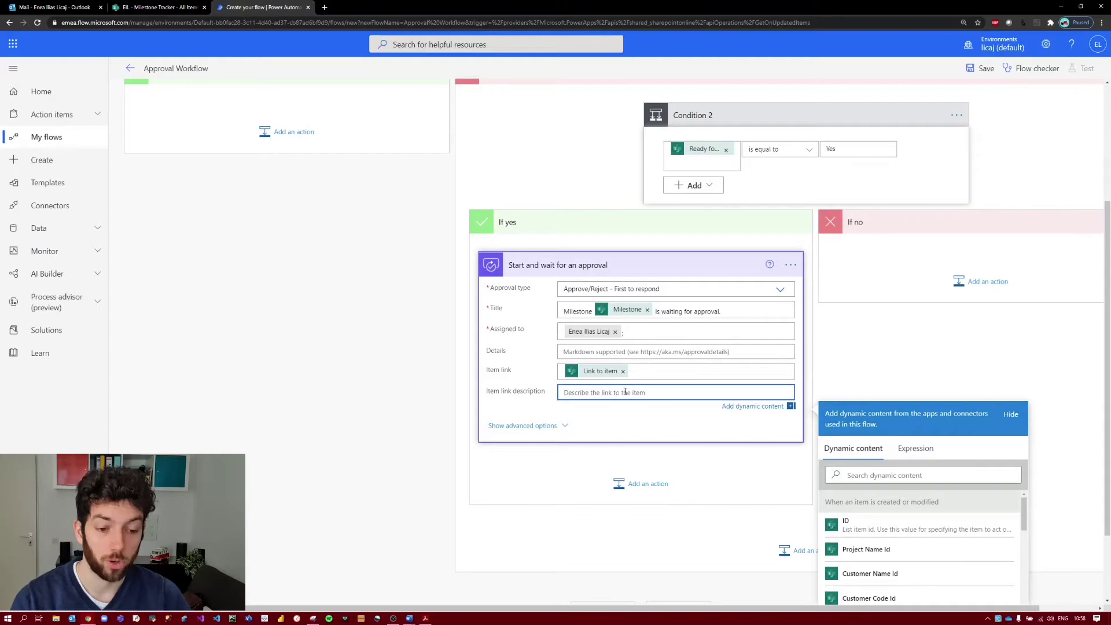
pyautogui.scroll(-1, 616, 391)
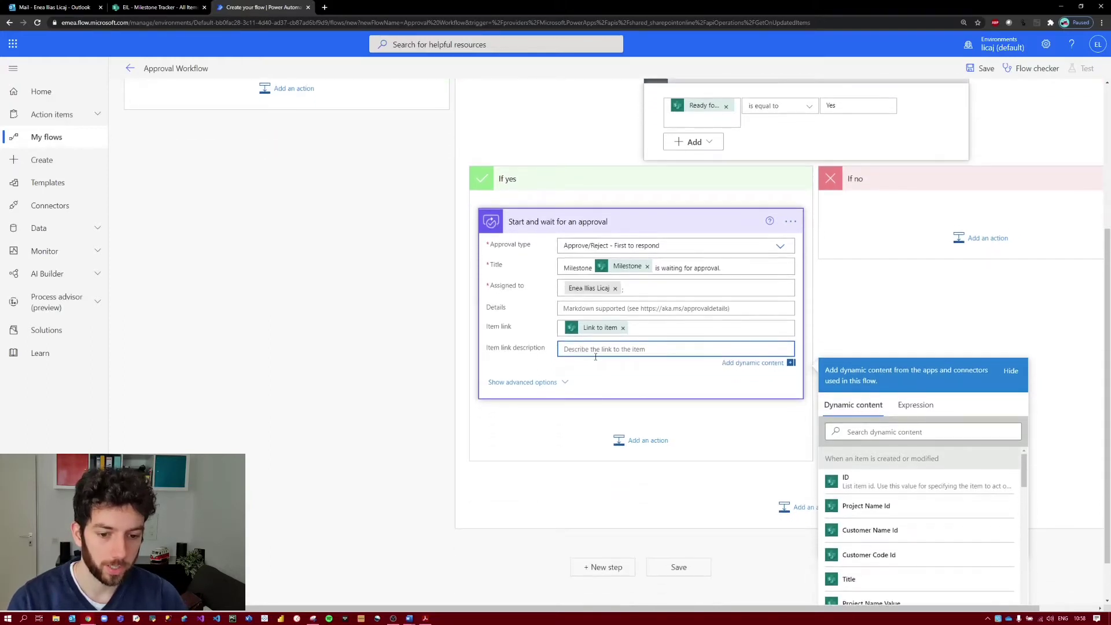
pyautogui.click(563, 382)
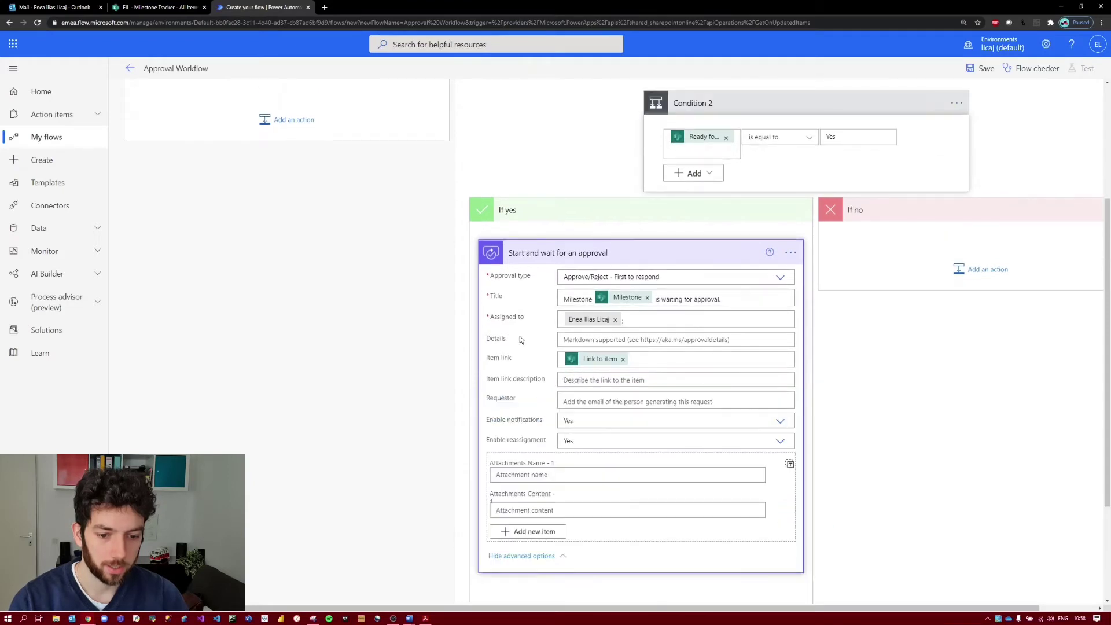
pyautogui.click(602, 399)
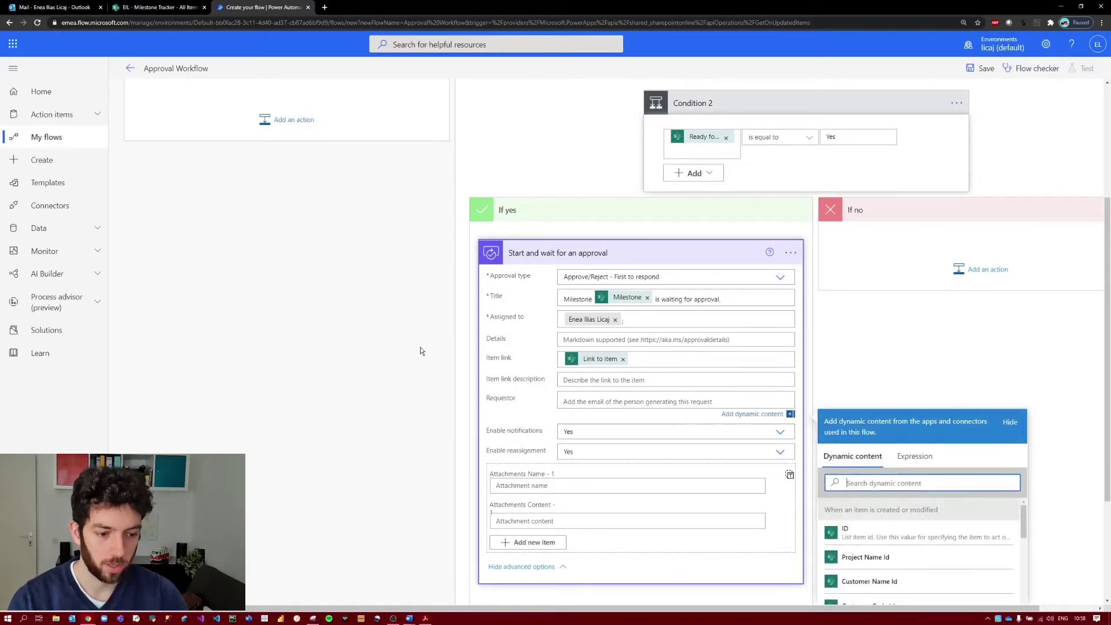
pyautogui.write('modified y')
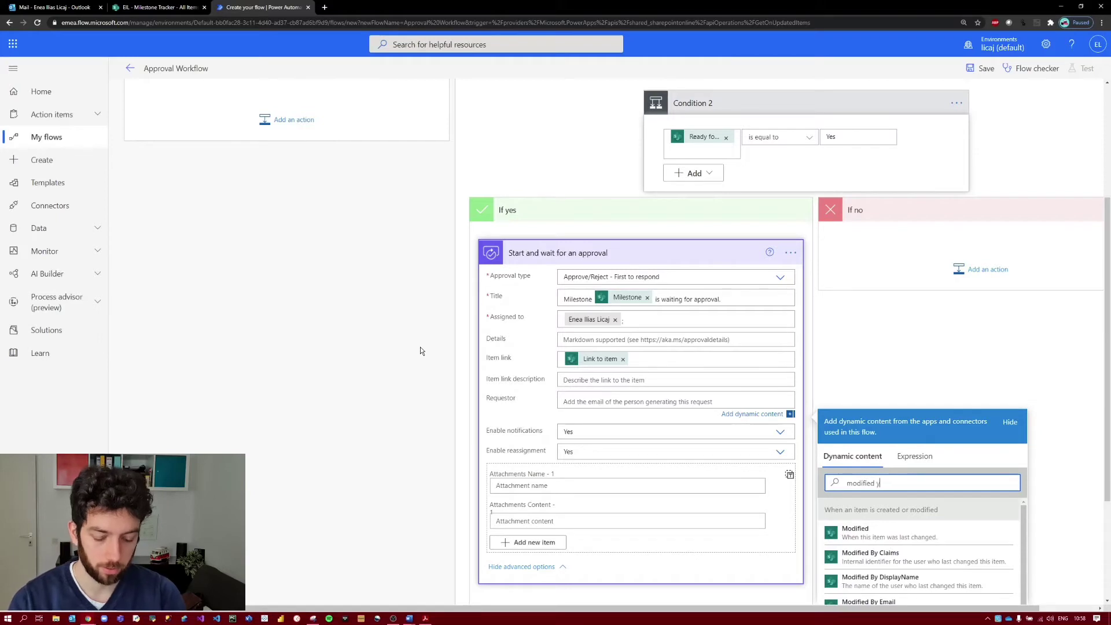
pyautogui.press('BackSpace')
pyautogui.write('by')
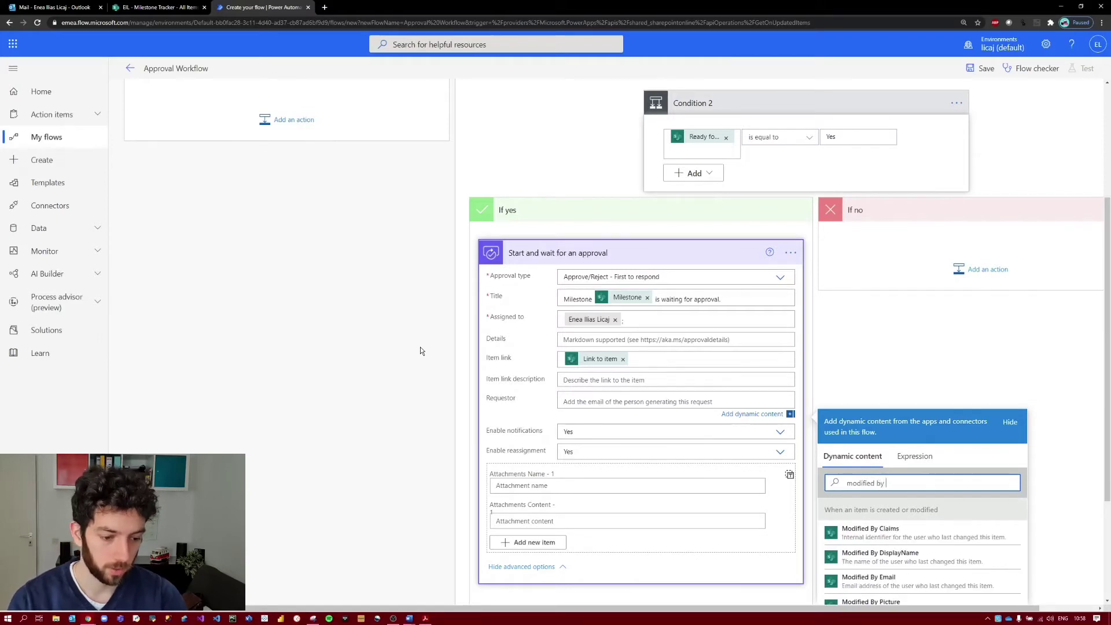
pyautogui.scroll(-1, 876, 373)
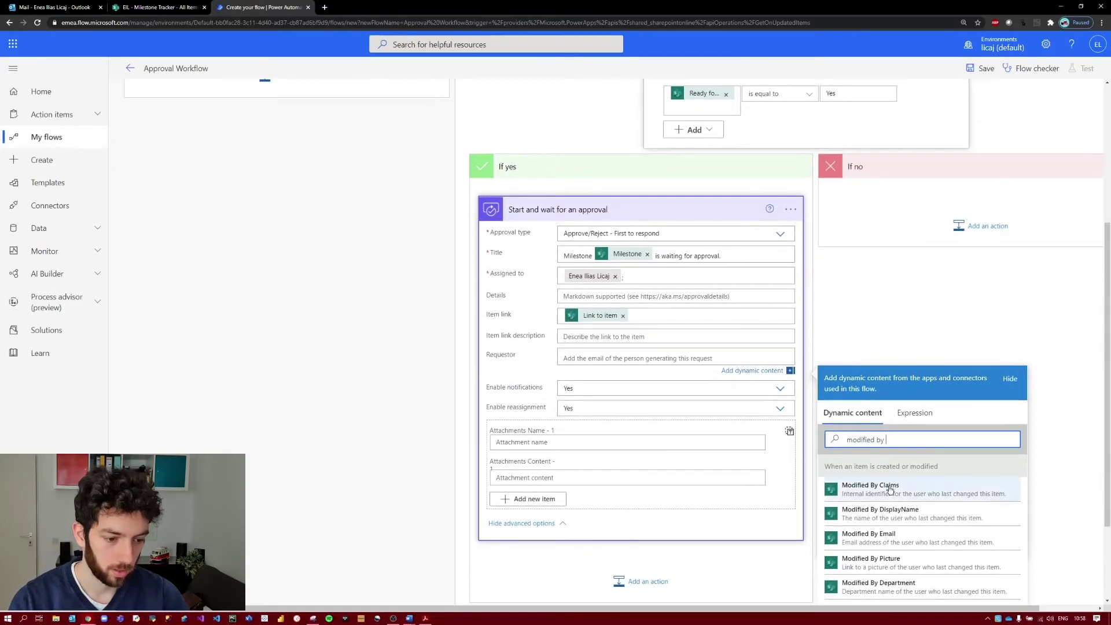
pyautogui.click(902, 543)
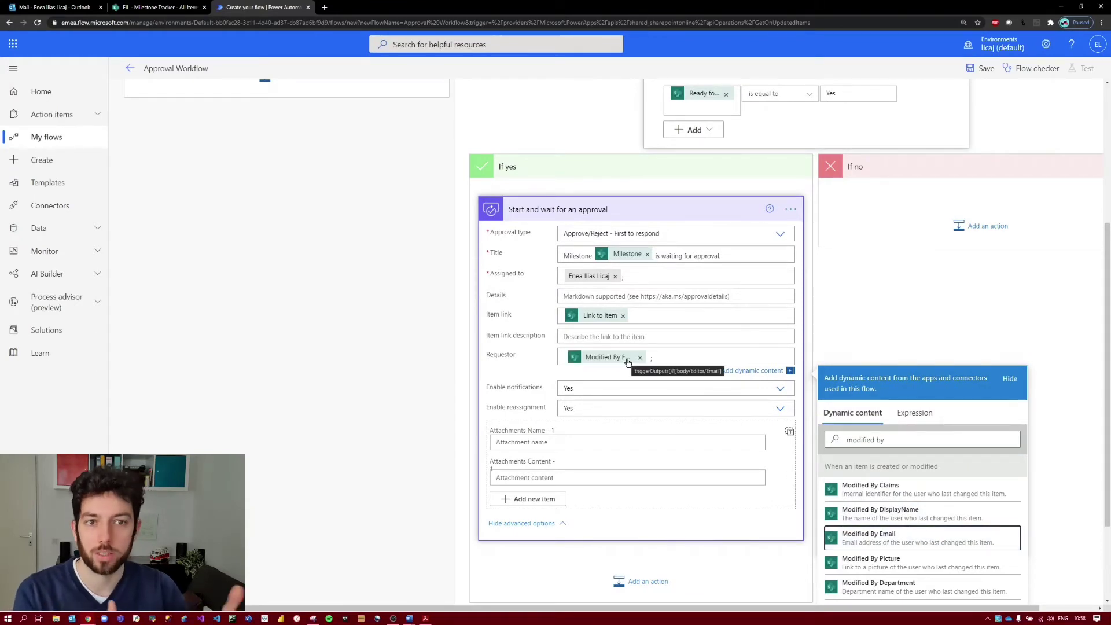
pyautogui.scroll(-2, 627, 359)
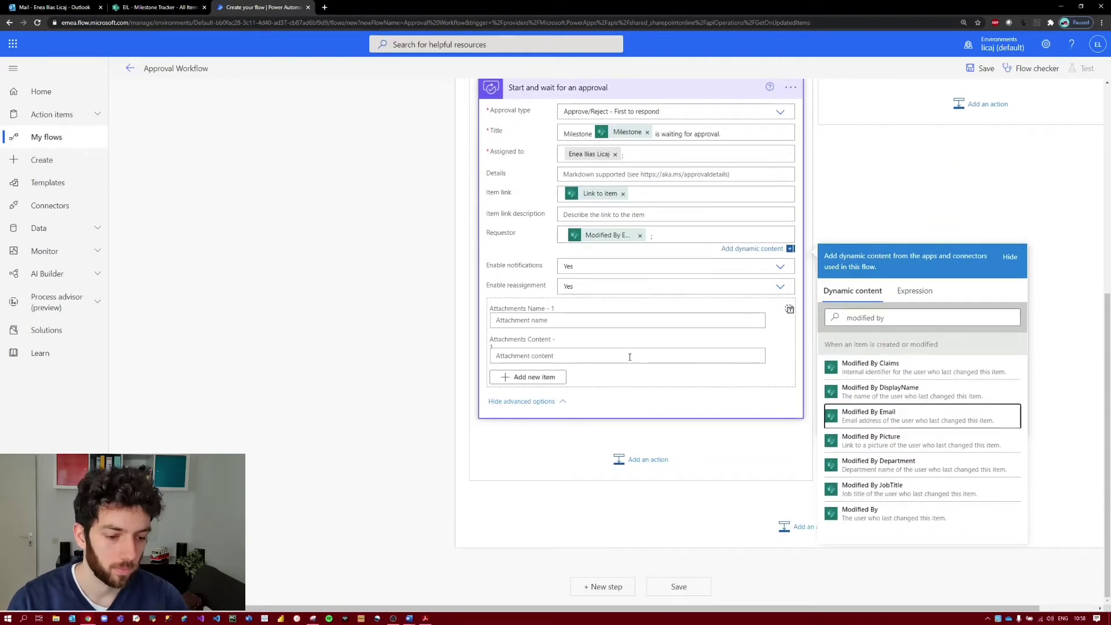
pyautogui.click(923, 219)
# Add another Condition after Condition 2 within the first condition's If no branch
pyautogui.scroll(2, 841, 216)
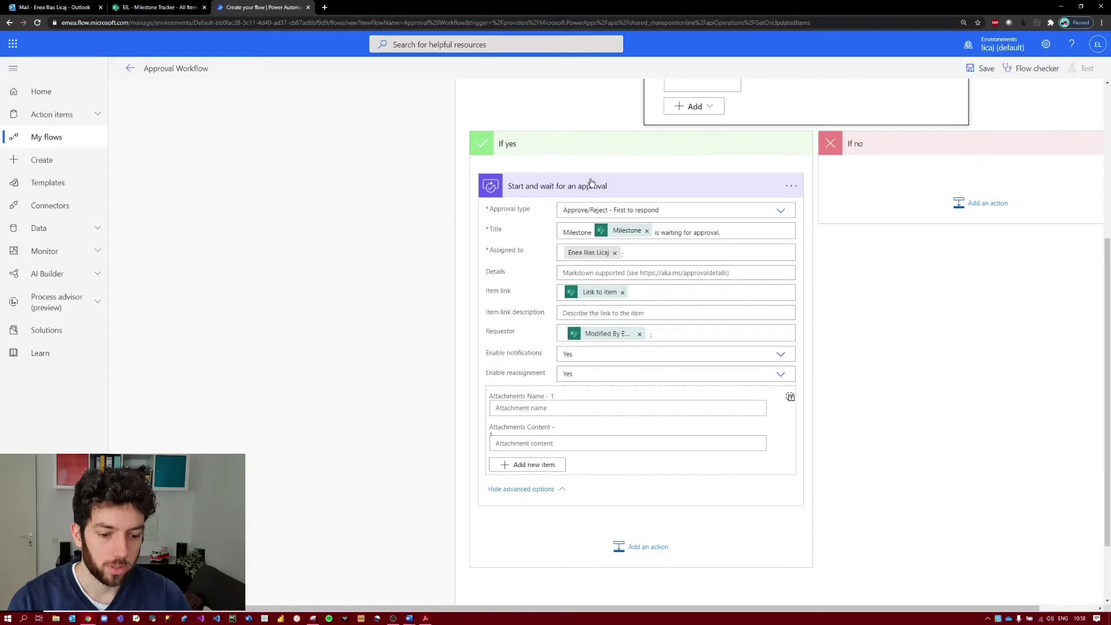
pyautogui.scroll(-2, 591, 183)
pyautogui.scroll(2, 592, 179)
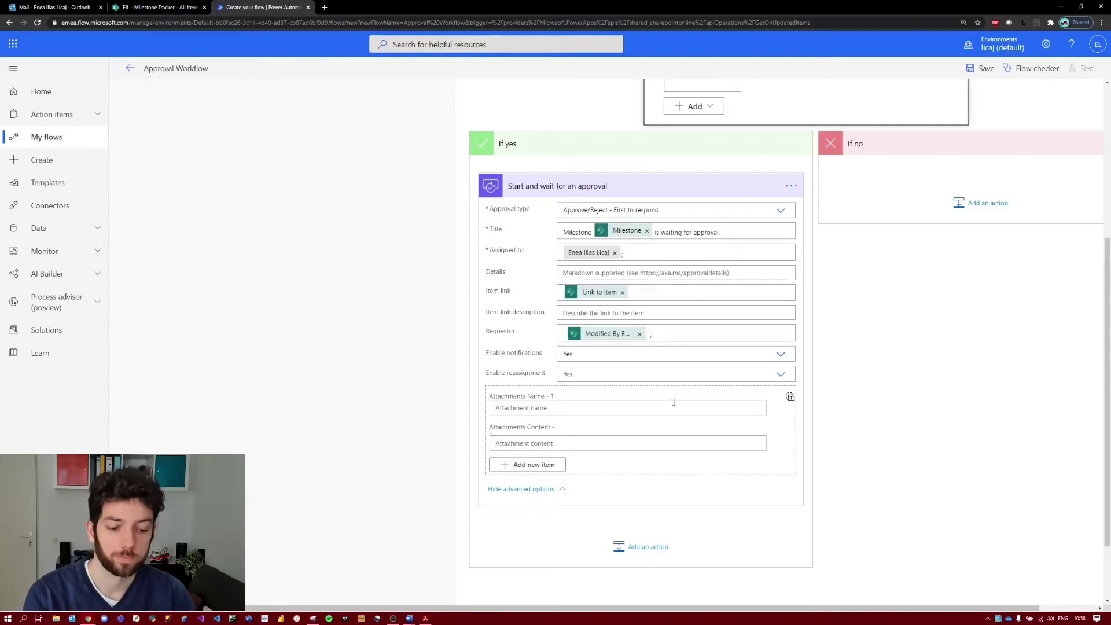
pyautogui.scroll(-3, 721, 461)
pyautogui.click(813, 526)
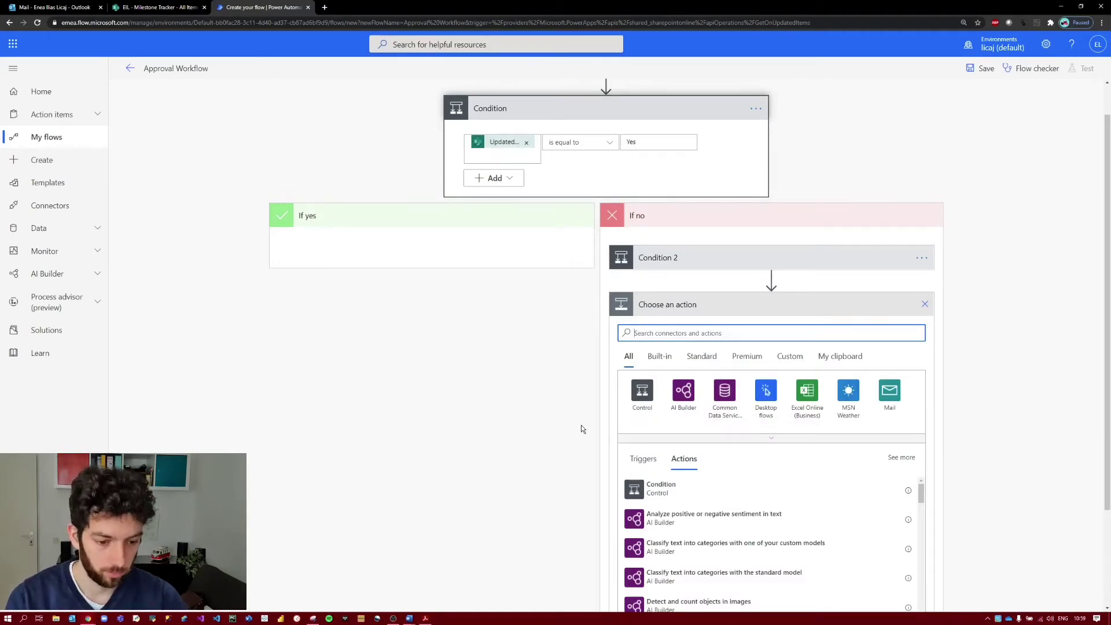
pyautogui.click(656, 487)
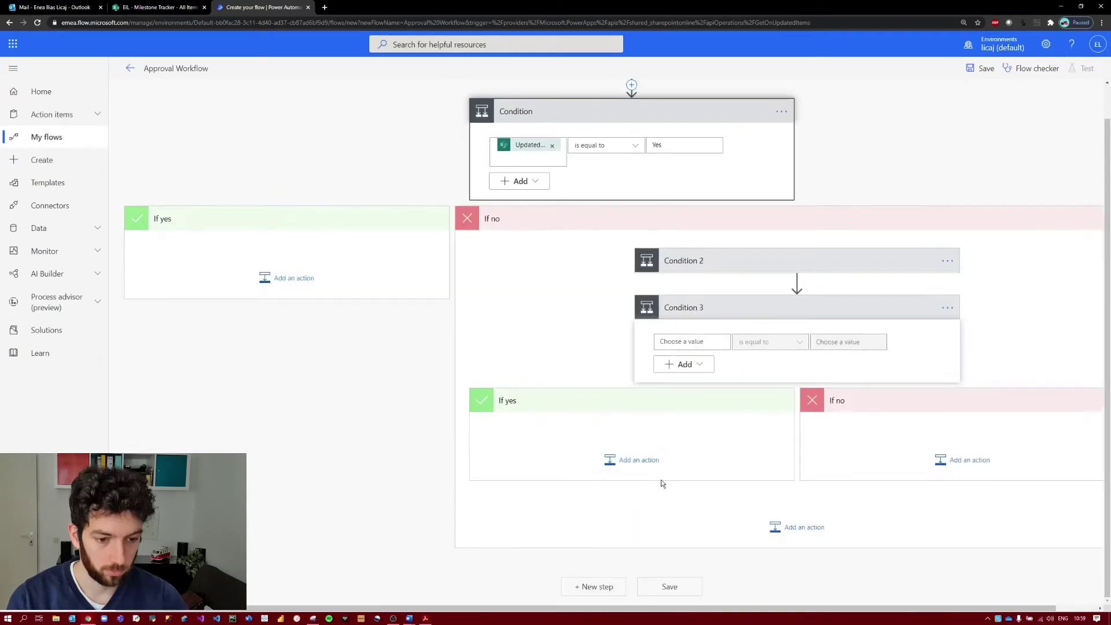
# Set Condition 3 to check that the approval's Outcome dynamic content is equal to "Approve"
pyautogui.click(702, 342)
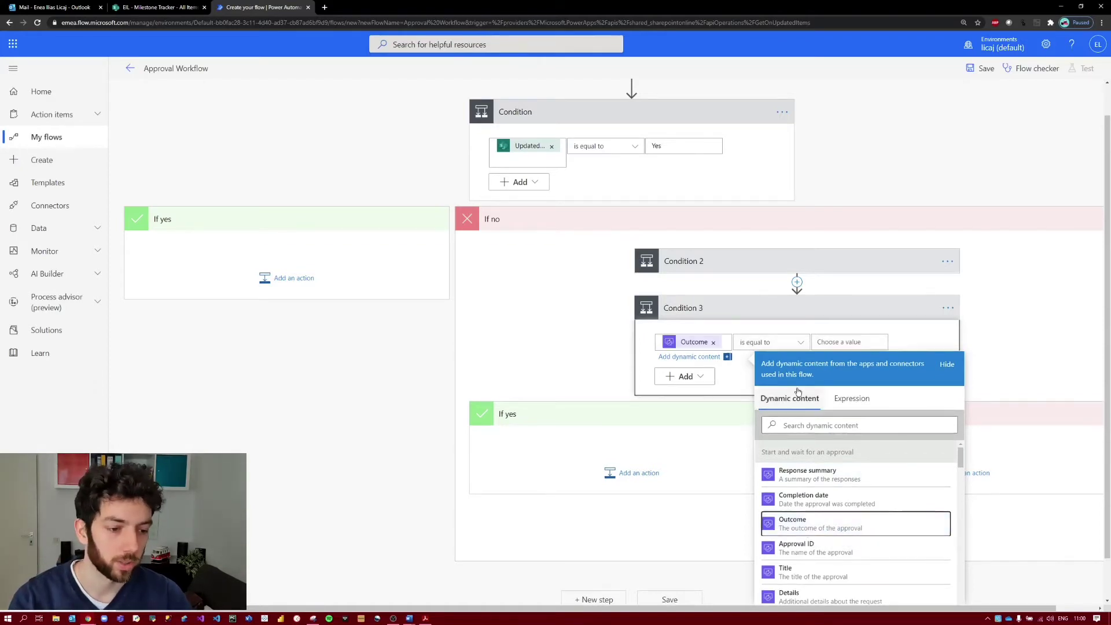
pyautogui.click(867, 309)
pyautogui.click(865, 338)
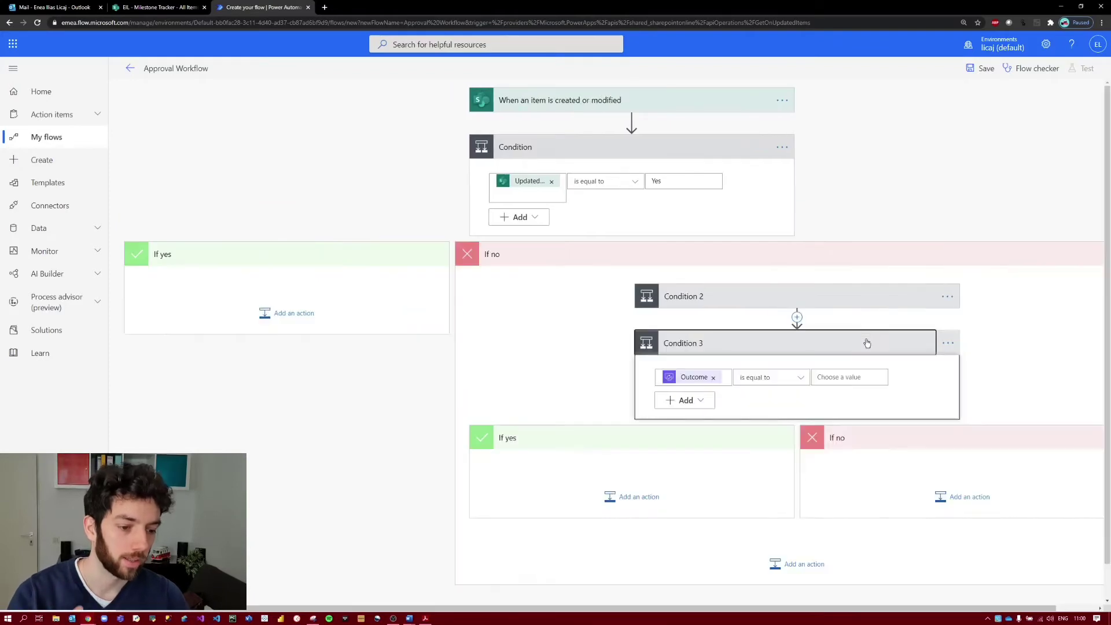
pyautogui.click(821, 374)
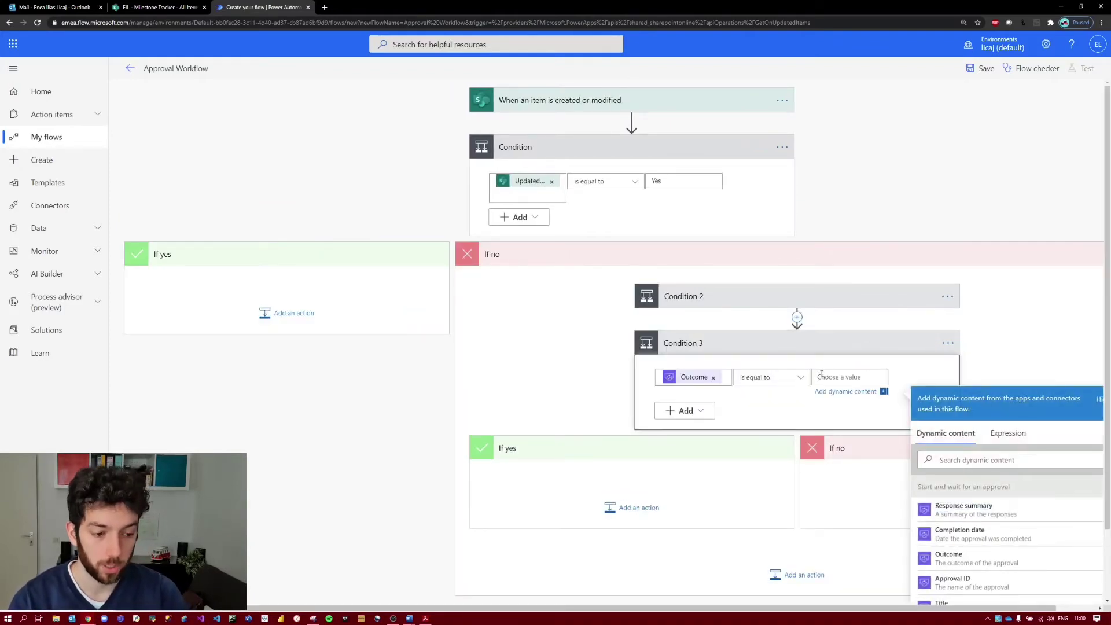
pyautogui.write('Approve')
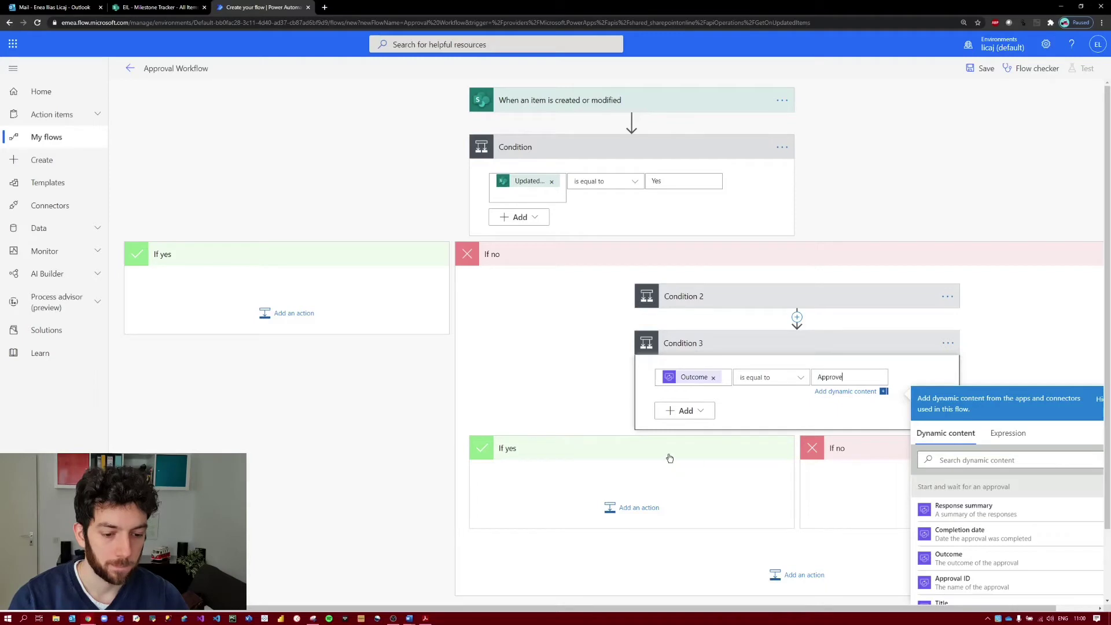
pyautogui.click(629, 455)
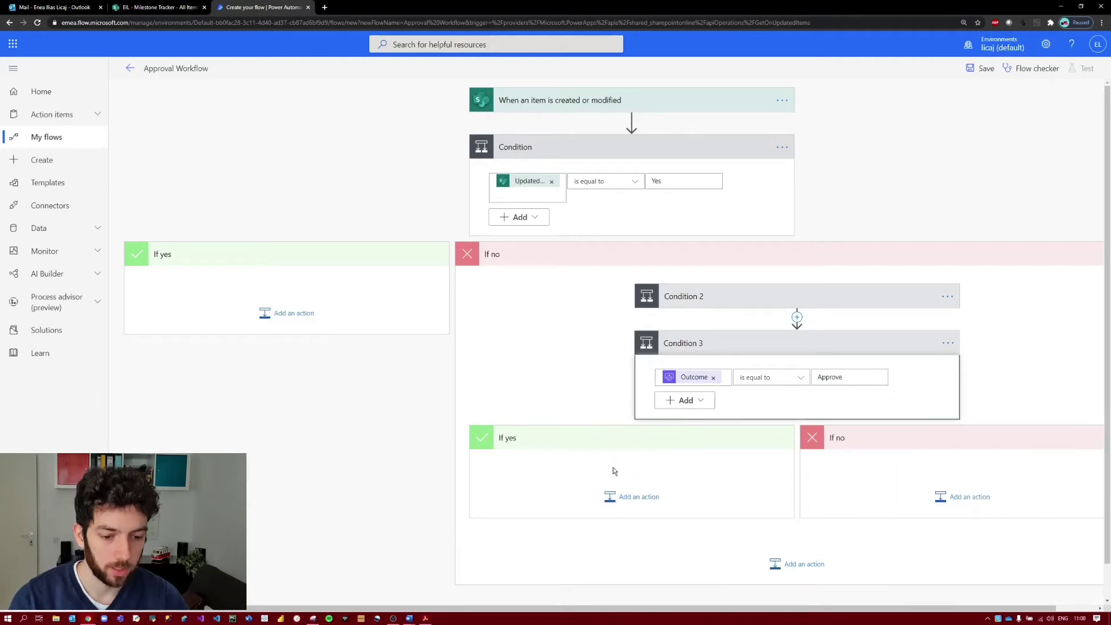
# Add a "Send an email notification (V3)" action to Condition 3's If yes branch and open its To field for entry
pyautogui.click(631, 496)
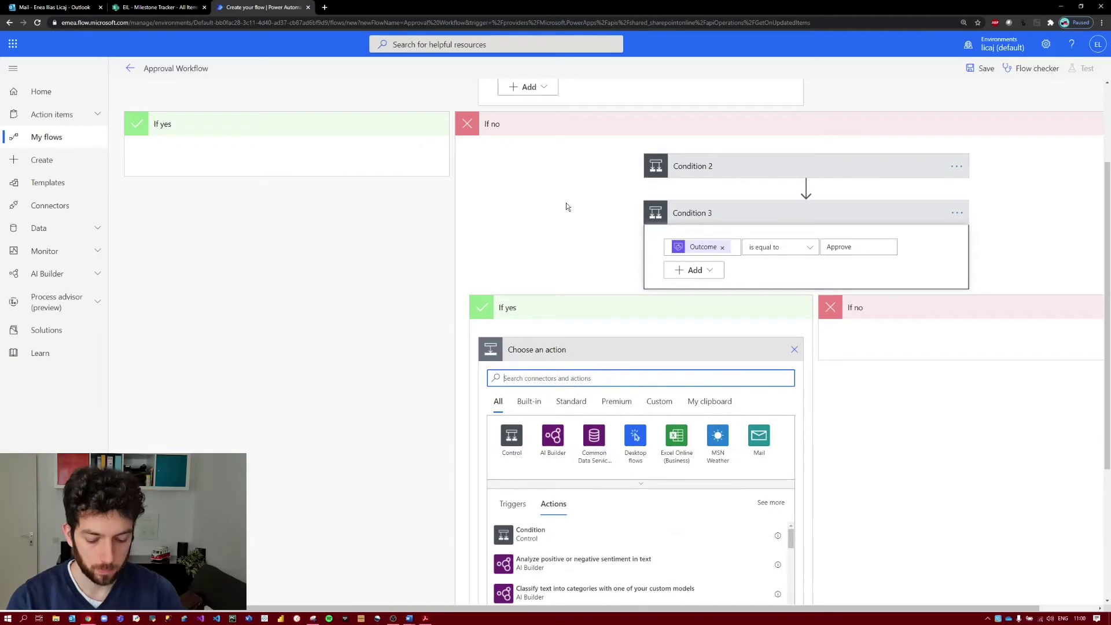
pyautogui.write('send an emai')
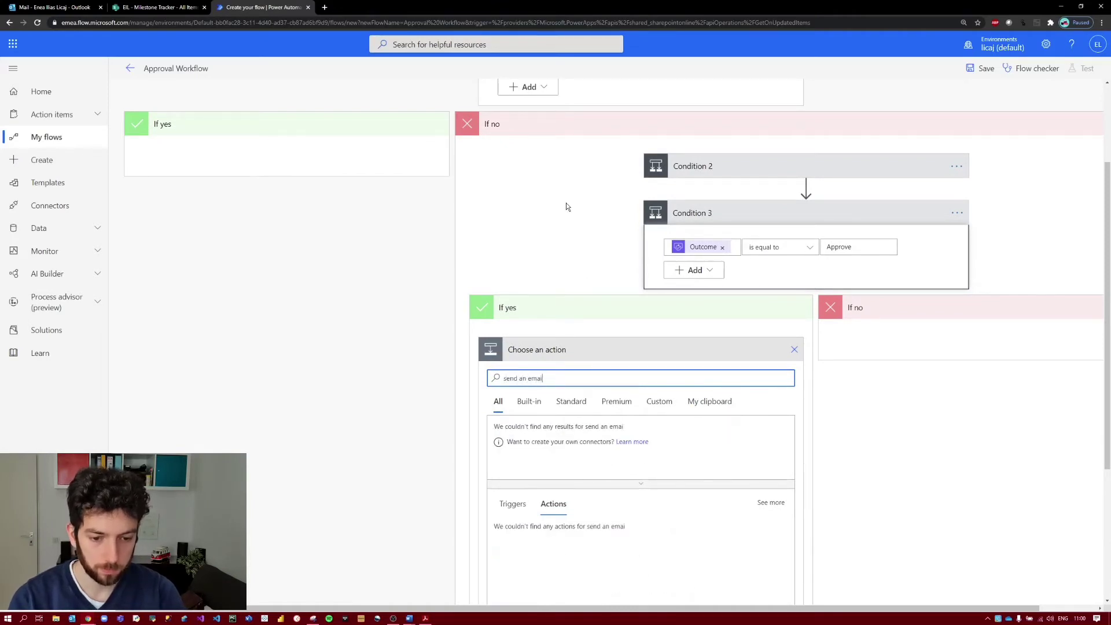
pyautogui.write('l')
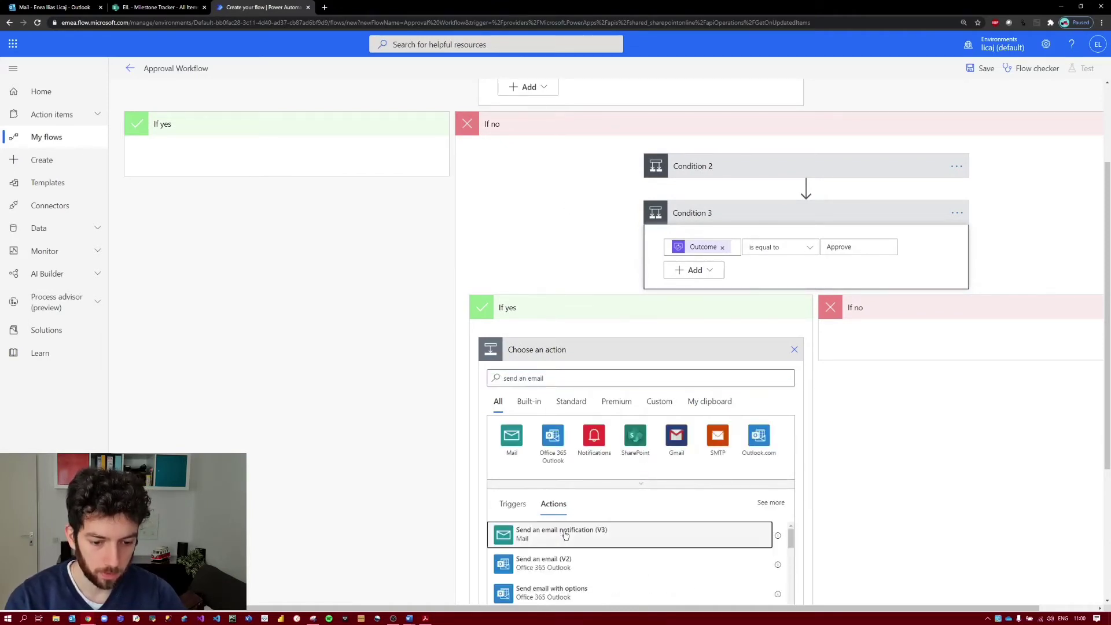
pyautogui.click(566, 535)
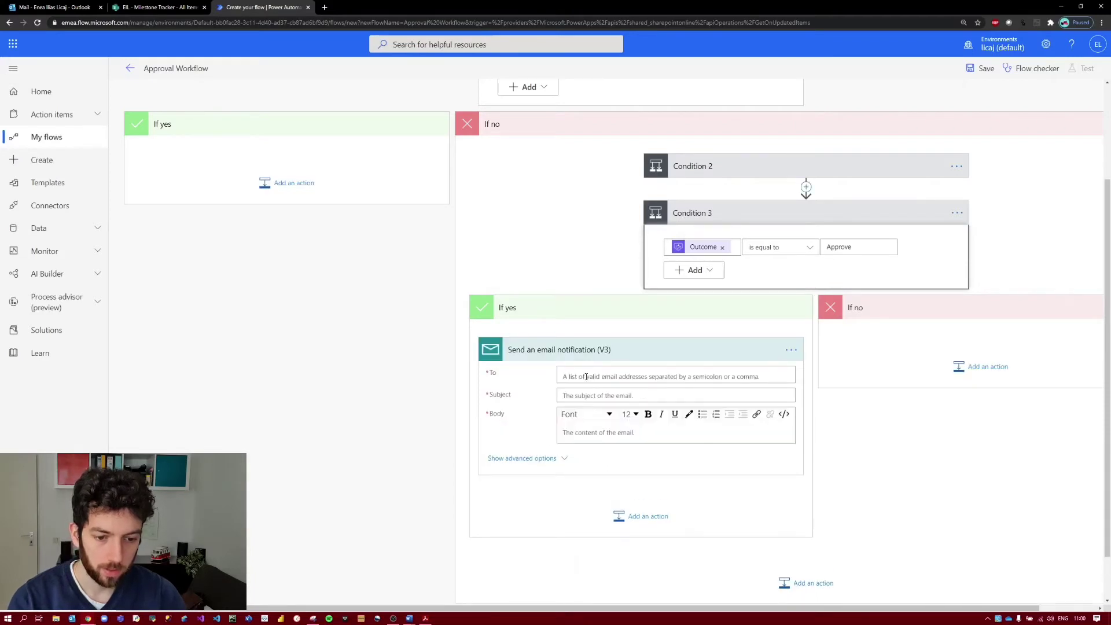
pyautogui.click(586, 377)
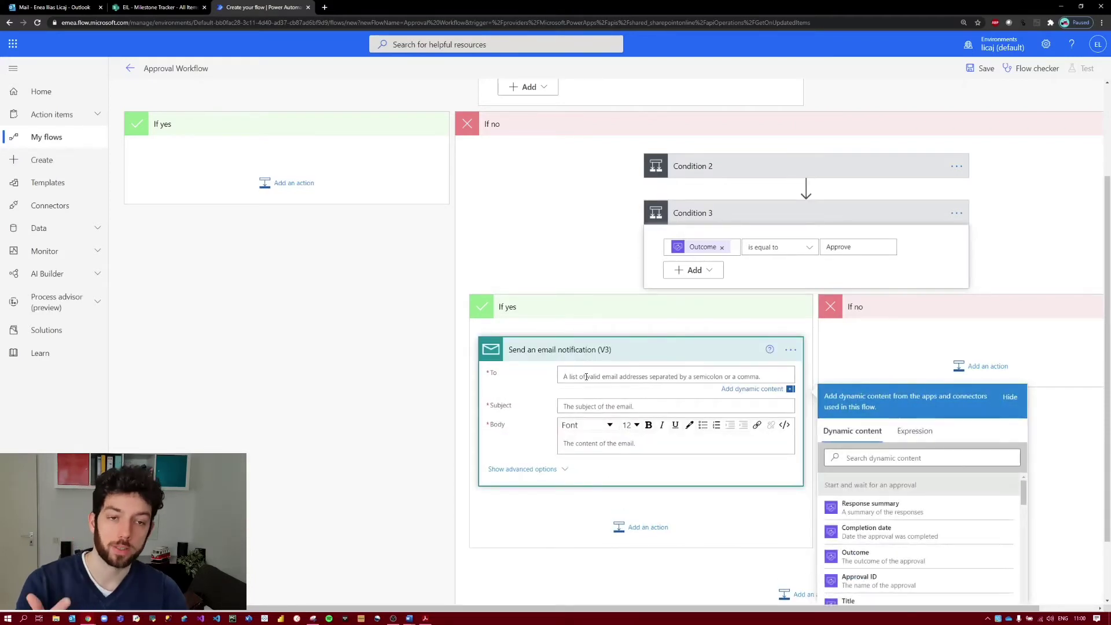
# Set the email notification's To to the "Modified By Email" dynamic content and its Subject to "Your Billing request was approved"
pyautogui.click(903, 458)
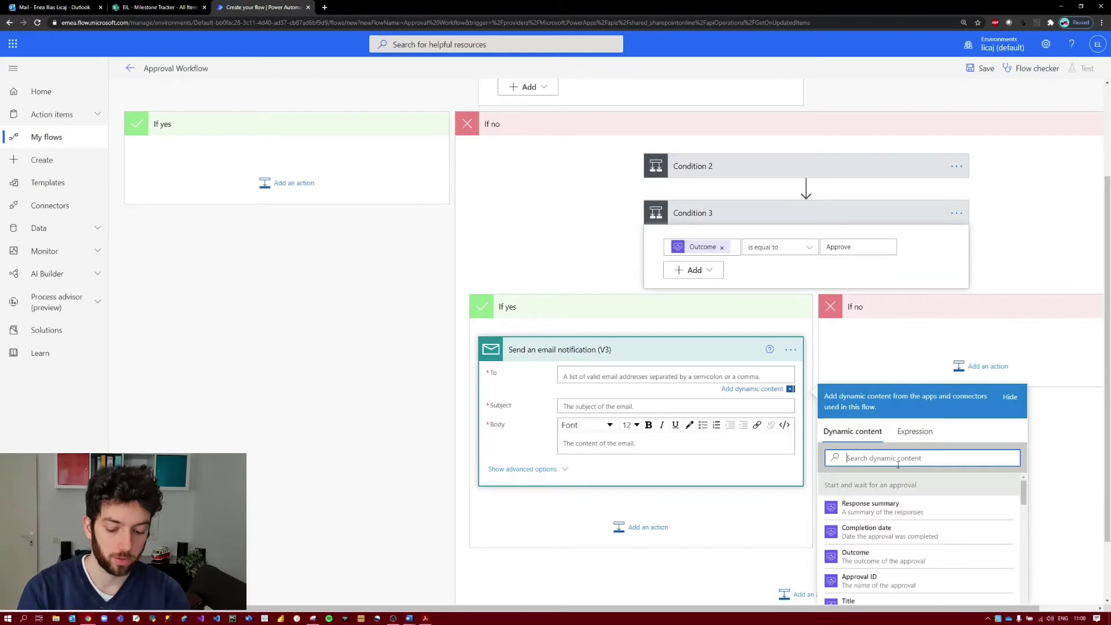
pyautogui.write('modifie')
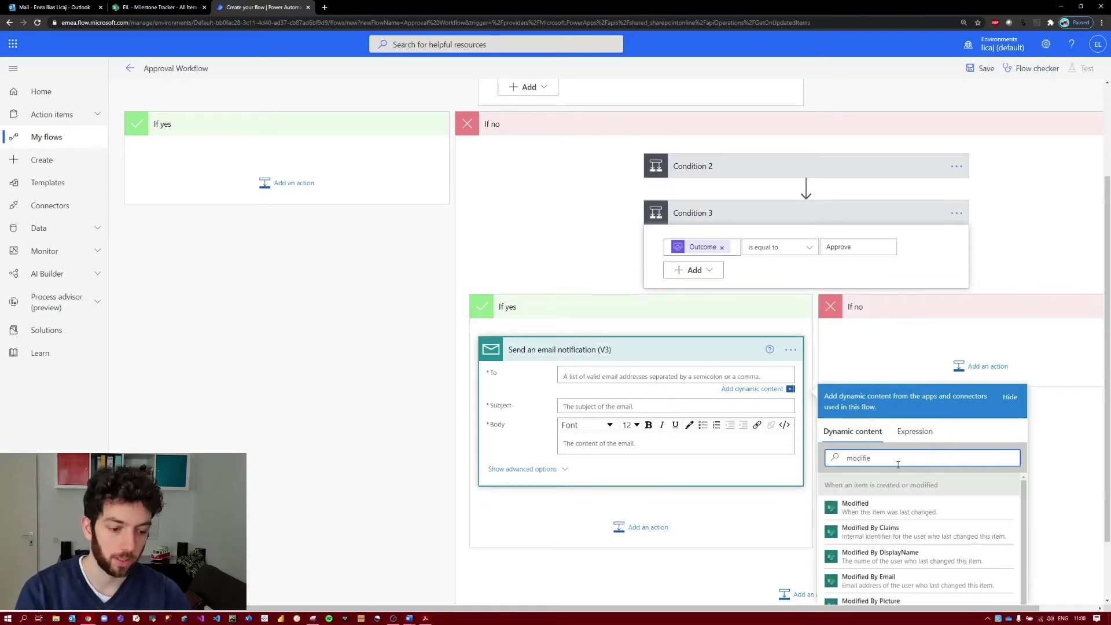
pyautogui.click(909, 576)
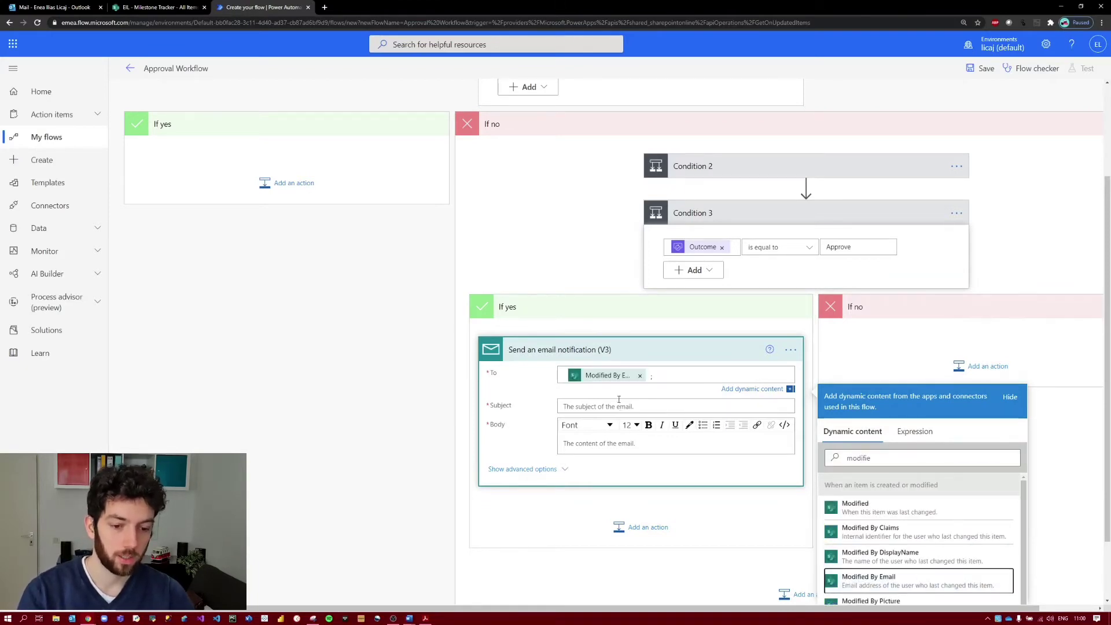
pyautogui.click(619, 406)
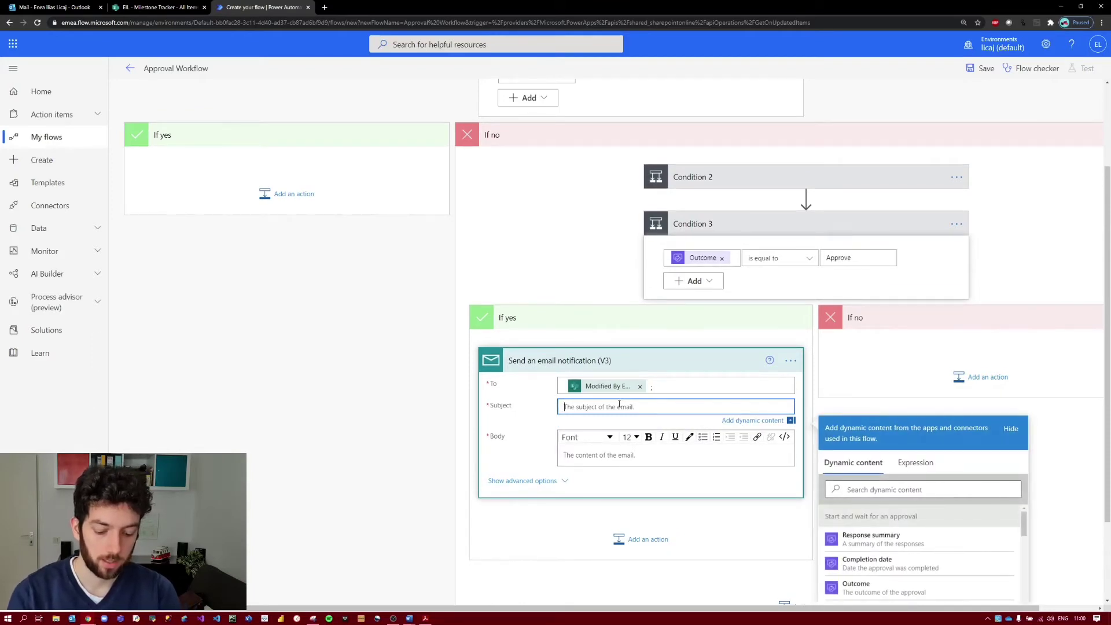
pyautogui.write('Your B')
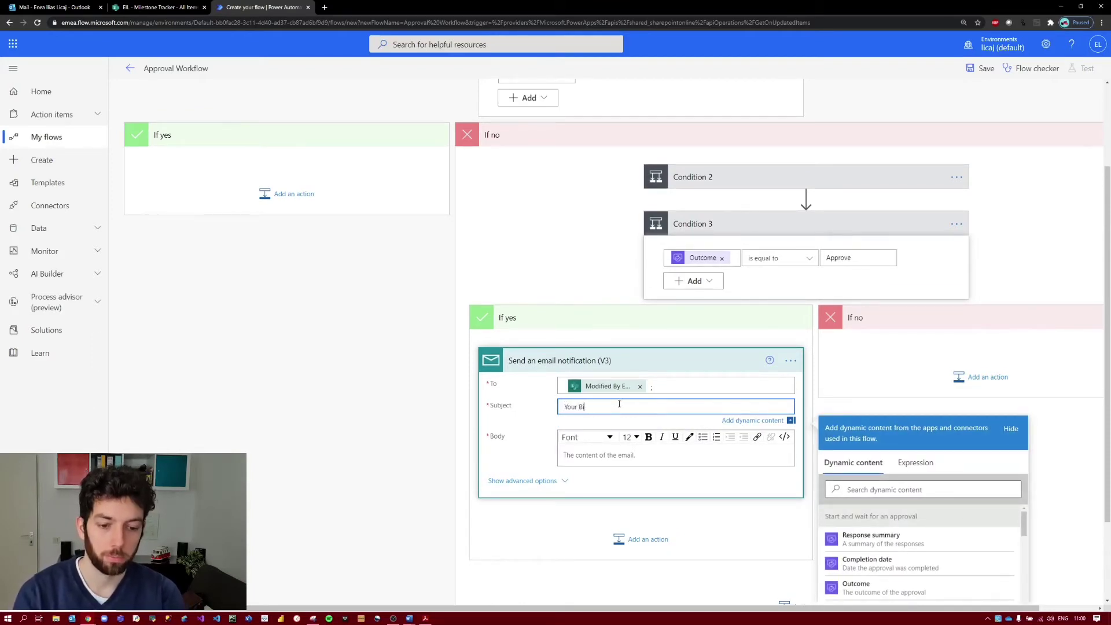
pyautogui.write('illing request w')
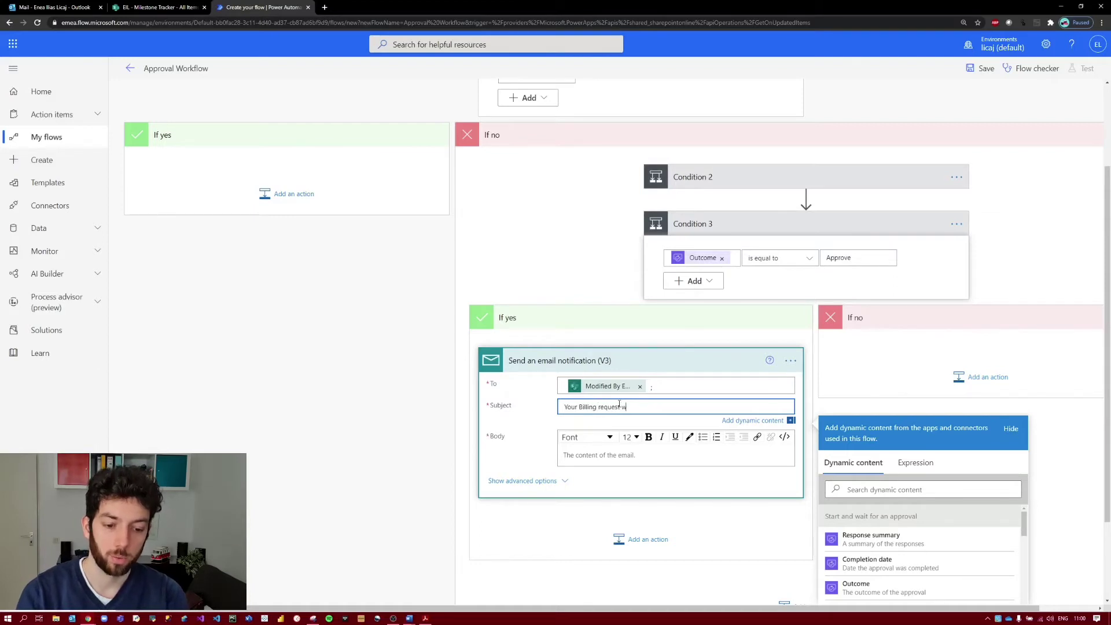
pyautogui.write('as approved')
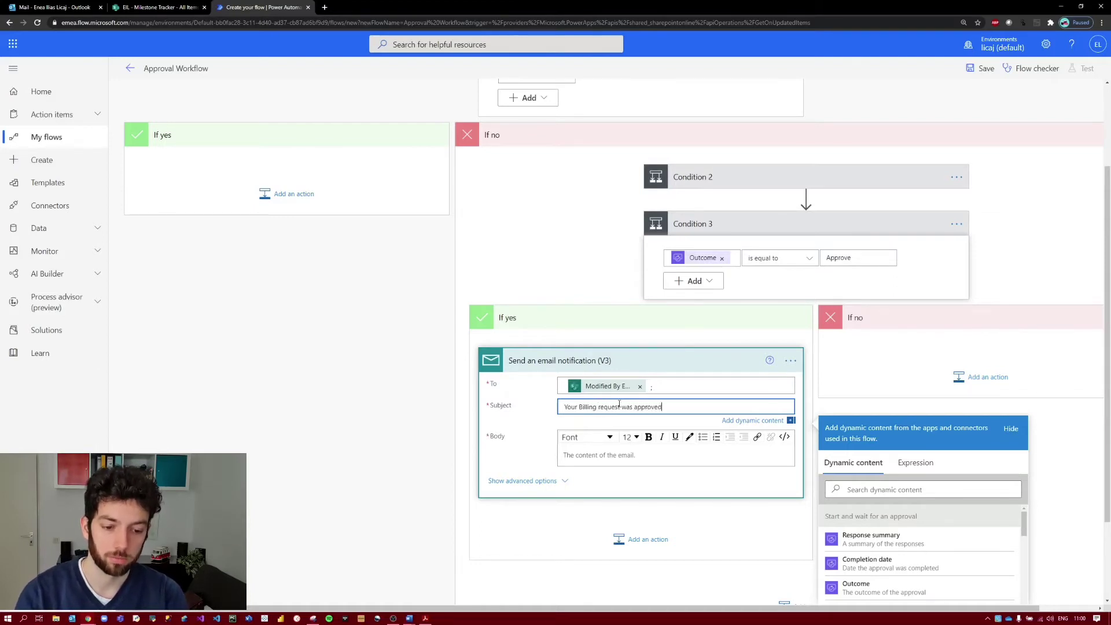
# Copy the subject text into the email Body and extend it with "Please proceed with the next steps."
pyautogui.hotkey('ctrl', 'a')
pyautogui.hotkey('ctrl', 'c')
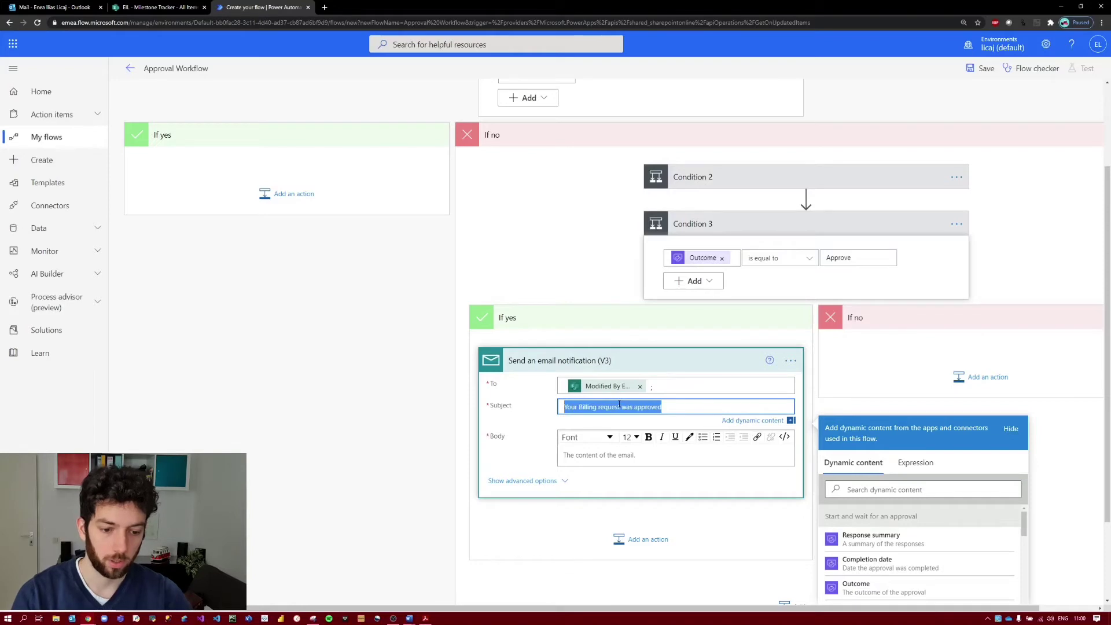
pyautogui.click(650, 454)
pyautogui.hotkey('ctrl', 'v')
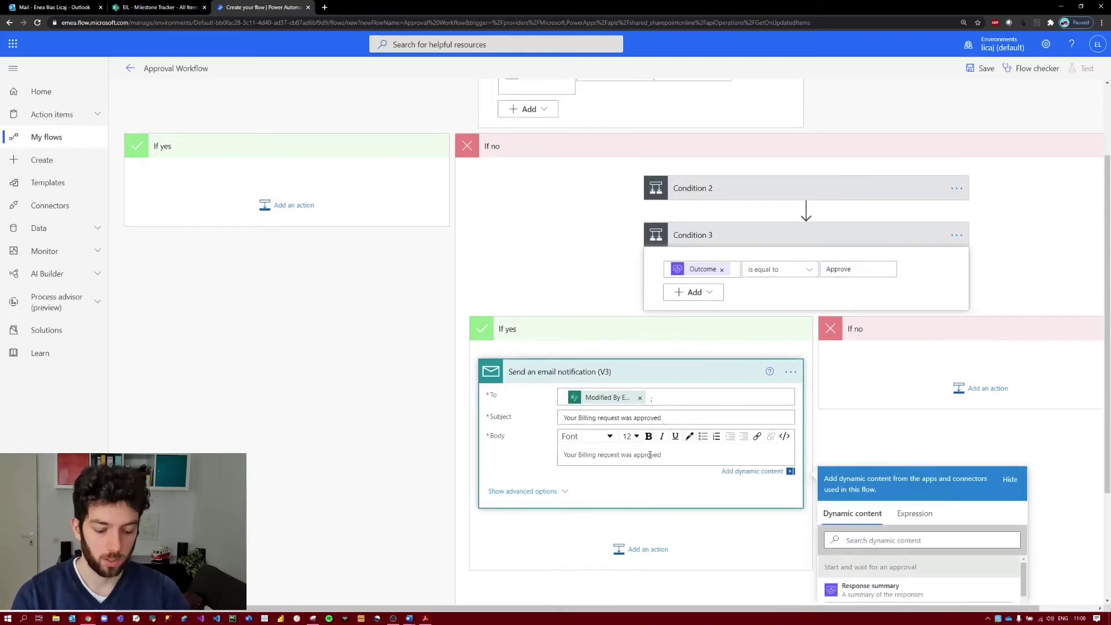
pyautogui.write('. ')
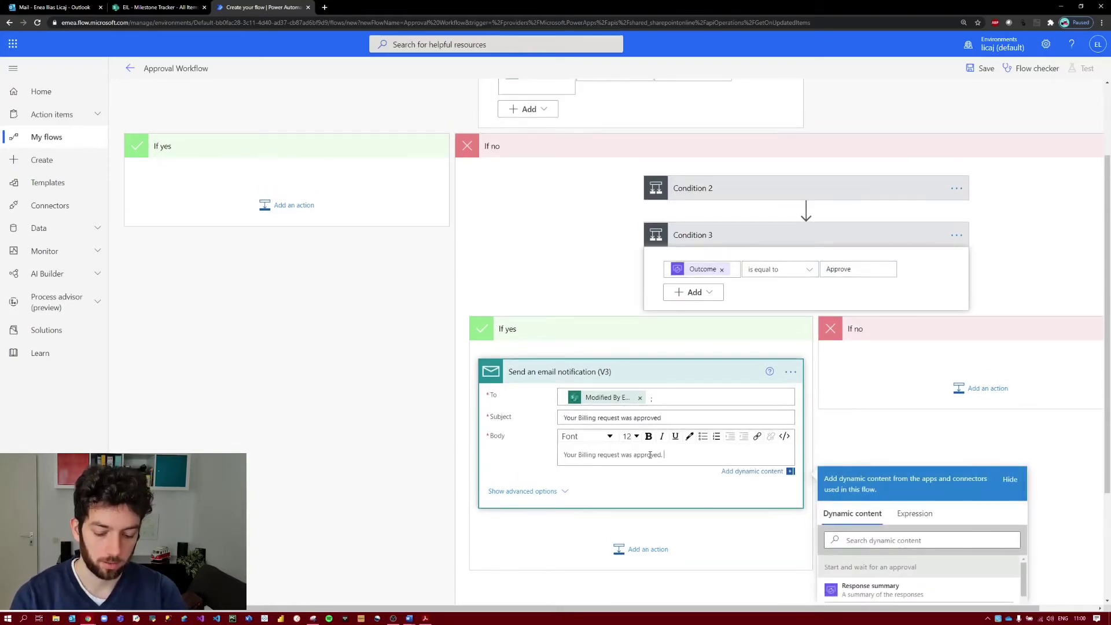
pyautogui.write('Please ')
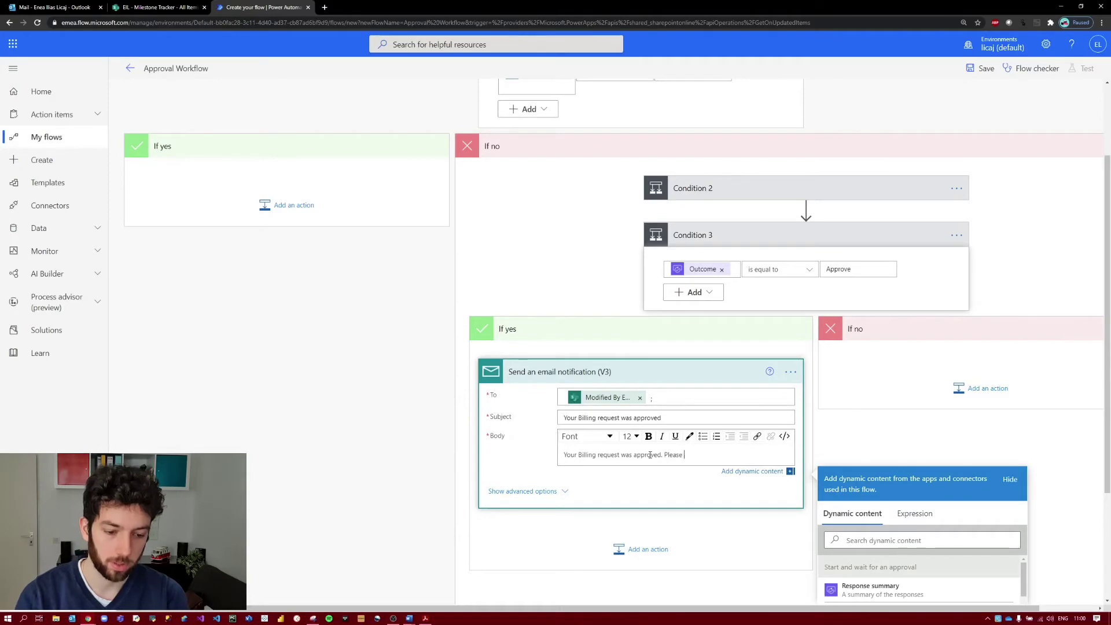
pyautogui.write('proceed with the')
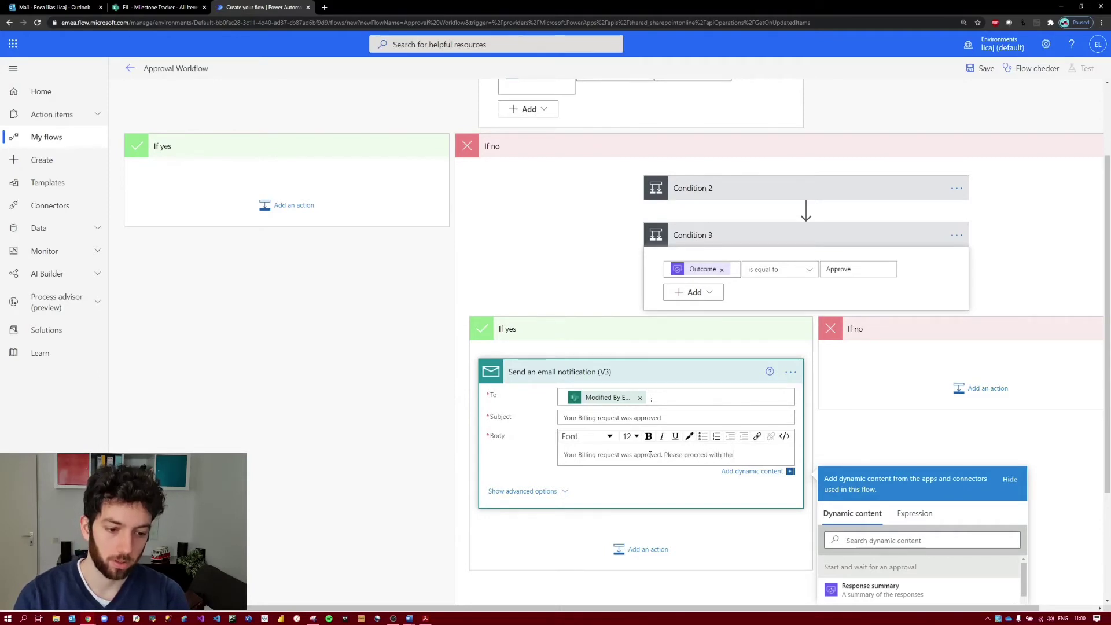
pyautogui.write(' next ')
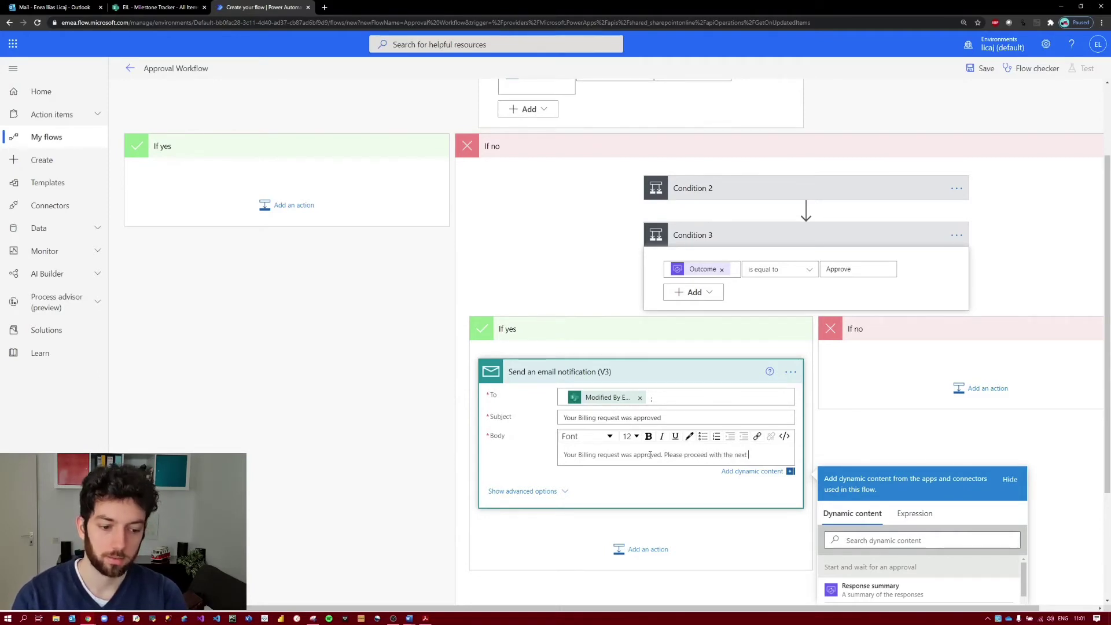
pyautogui.write('steps')
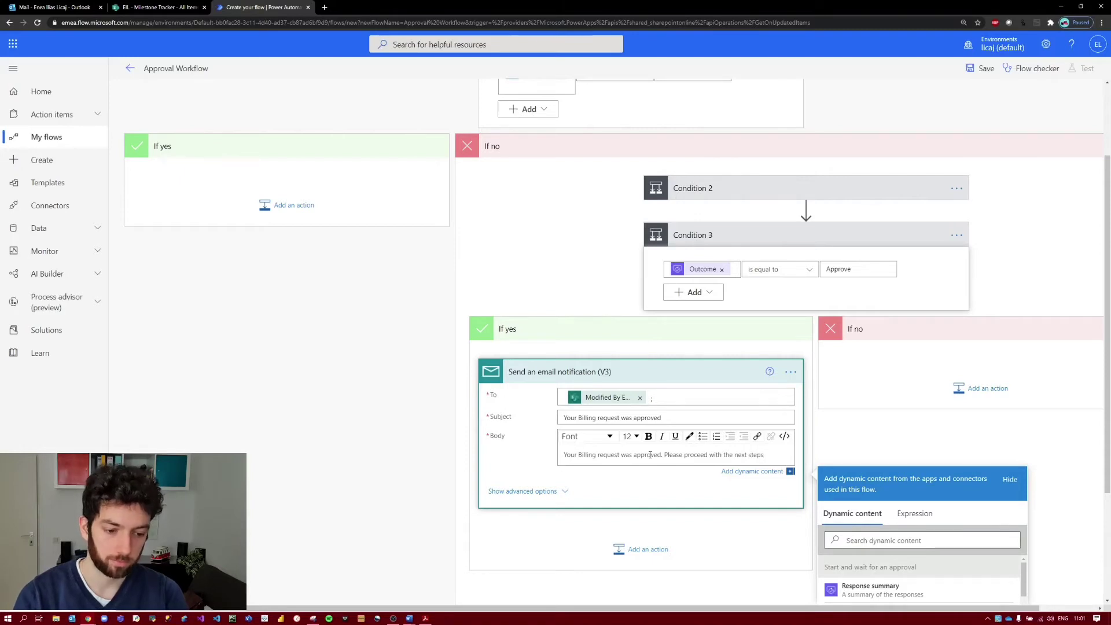
pyautogui.write('.')
# Add a two-line sign-off below the body text, with "Regards," above "PMO Automation"
pyautogui.press('Return')
pyautogui.write('PMO')
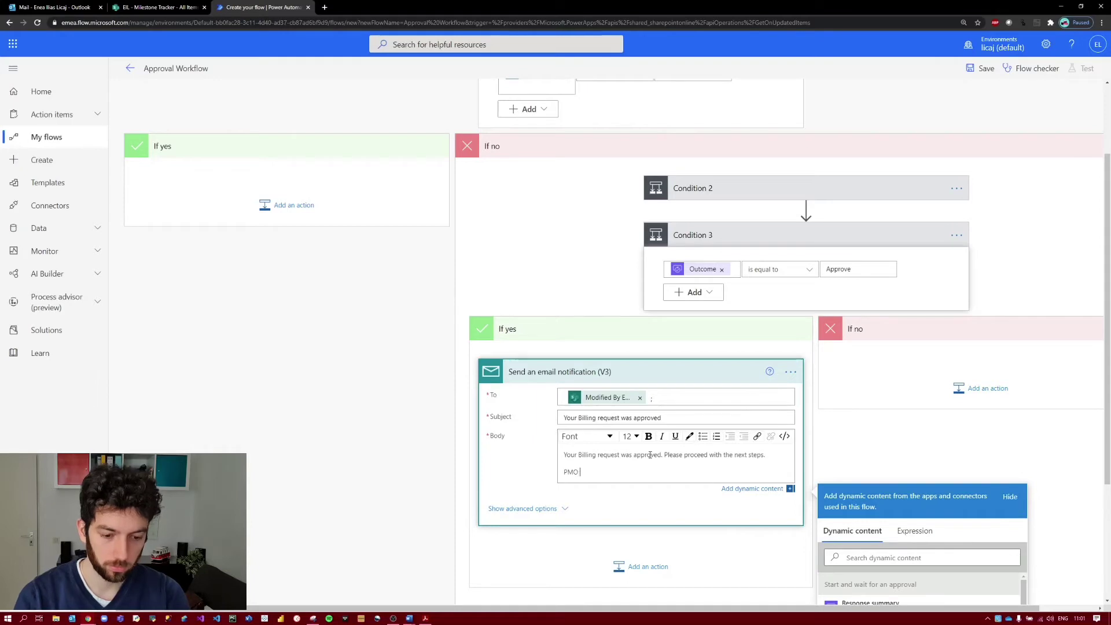
pyautogui.write(' Automato')
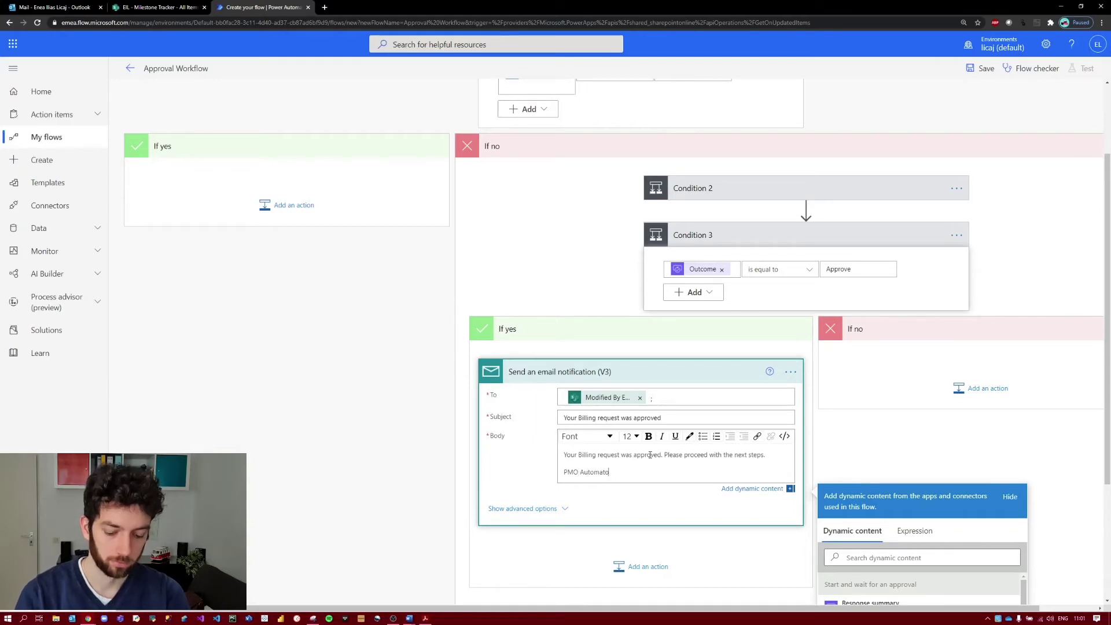
pyautogui.press('BackSpace')
pyautogui.write('ion')
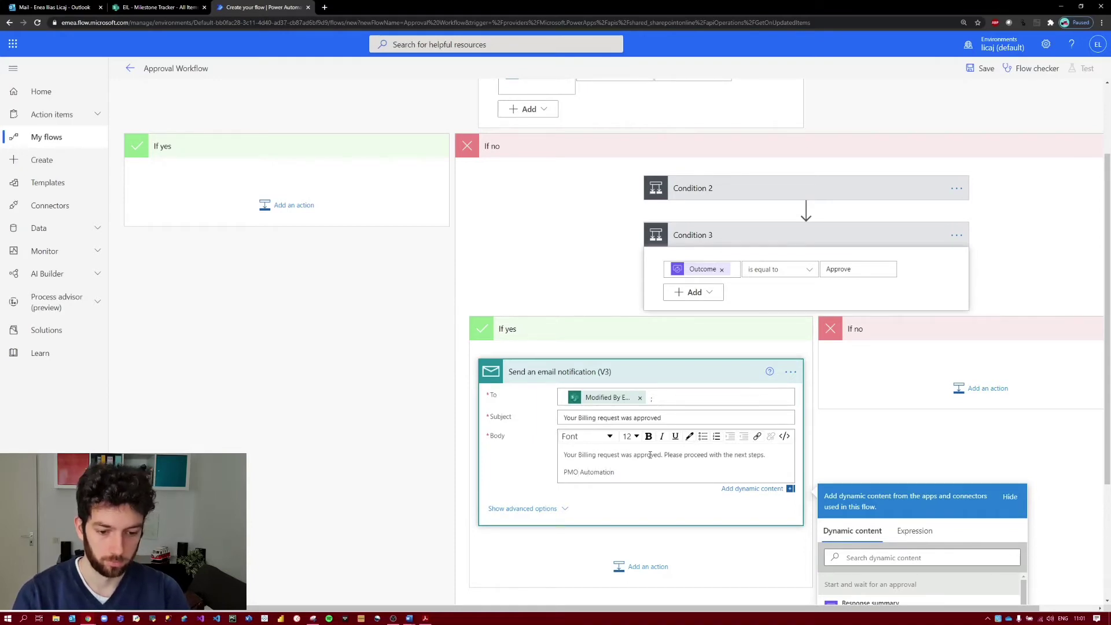
pyautogui.press('Home')
pyautogui.hotkey('shift', 'Return')
pyautogui.press('Up')
pyautogui.write('Regards')
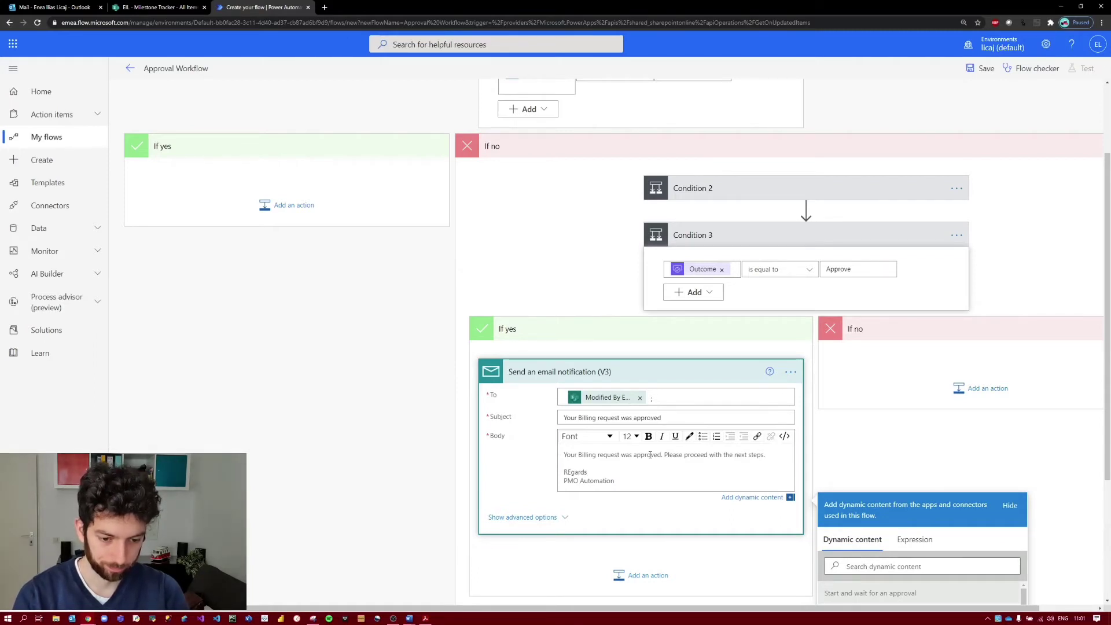
pyautogui.press('Delete')
pyautogui.write('e')
pyautogui.press('End')
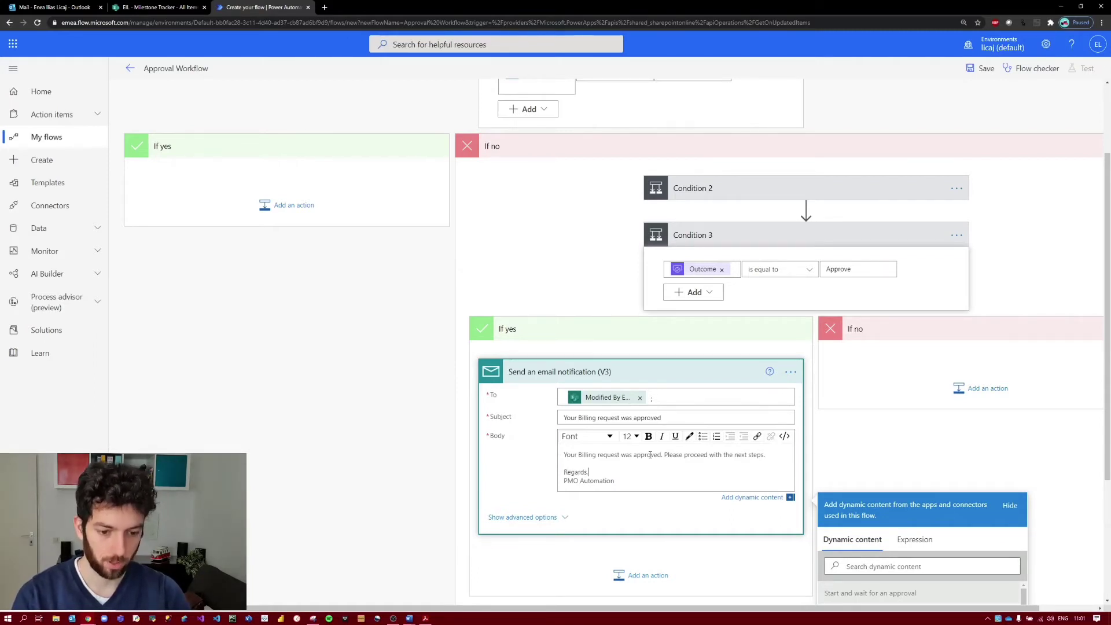
pyautogui.press('BackSpace')
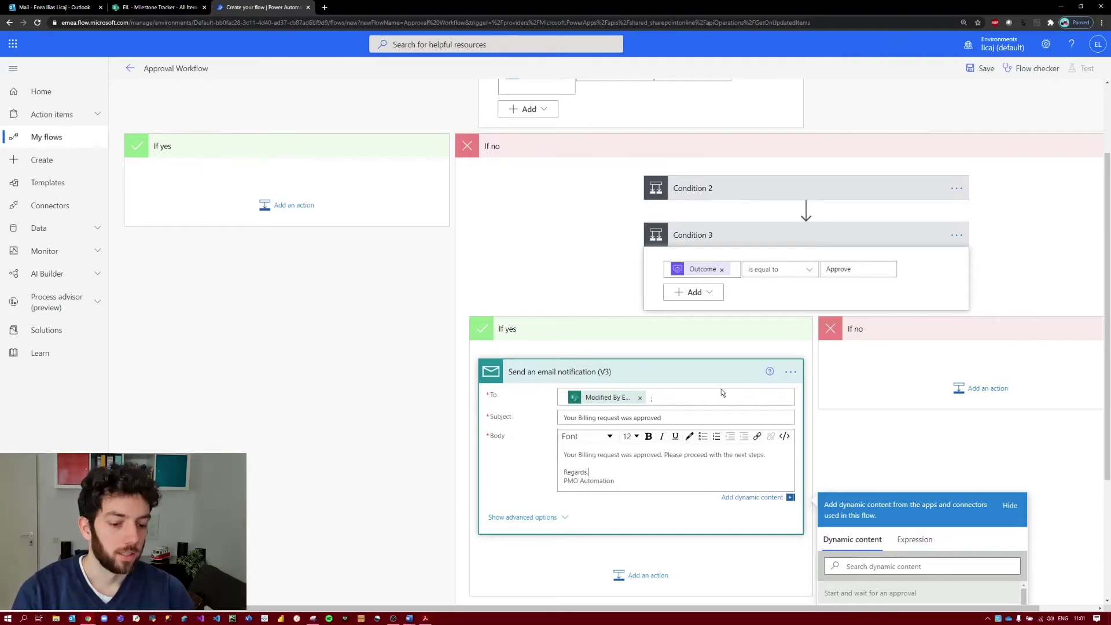
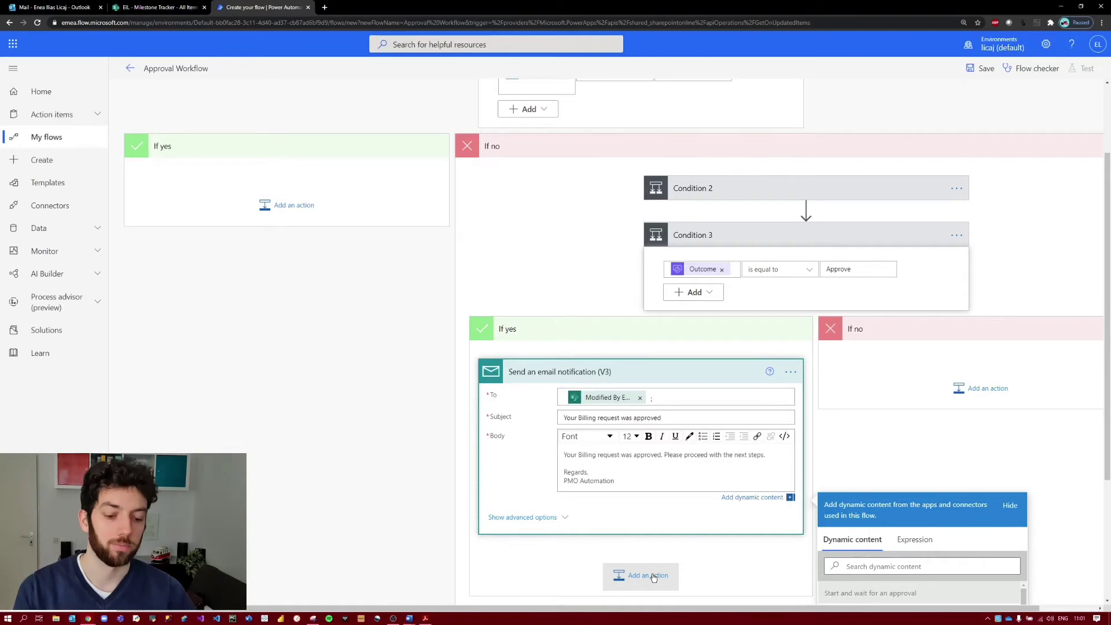
# Add a SharePoint "Update item" action after the email notification in Condition 3's If yes branch
pyautogui.click(647, 576)
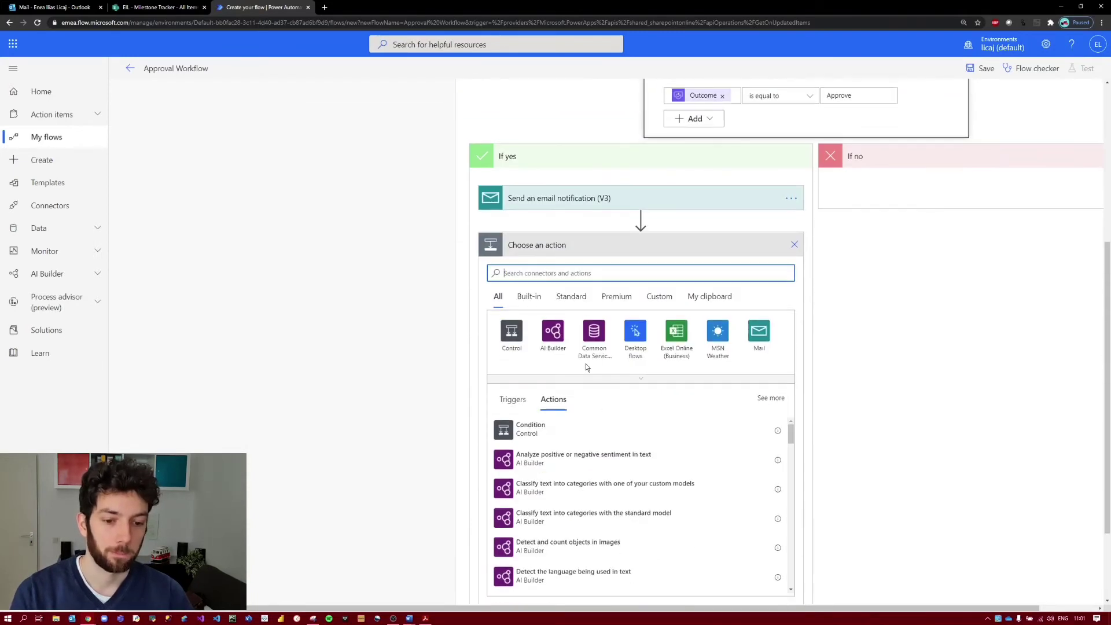
pyautogui.write('up')
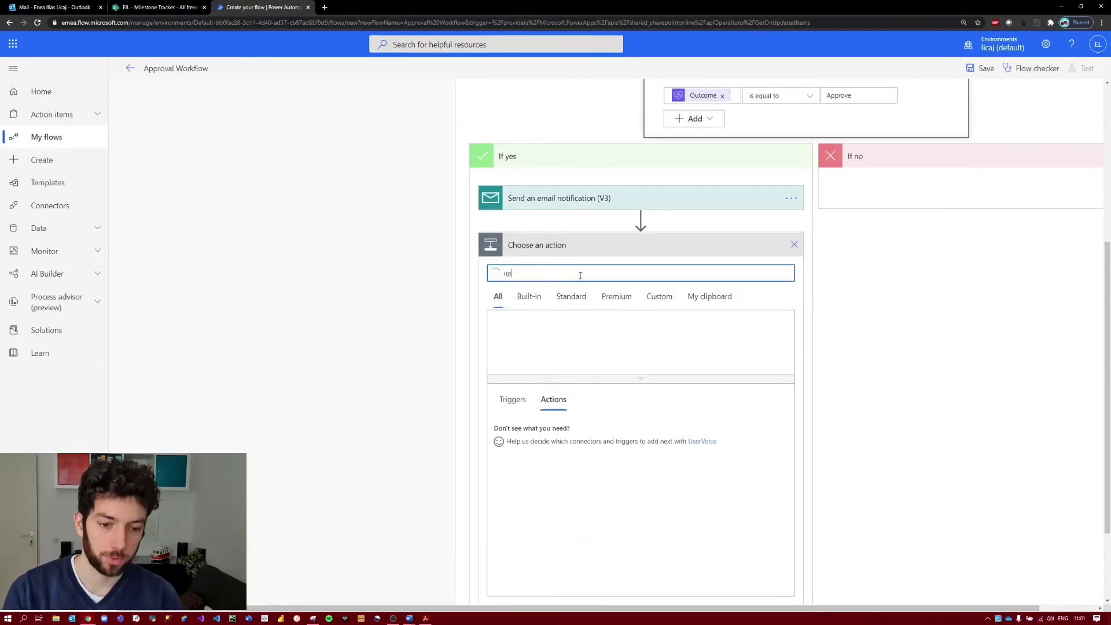
pyautogui.write('date an item')
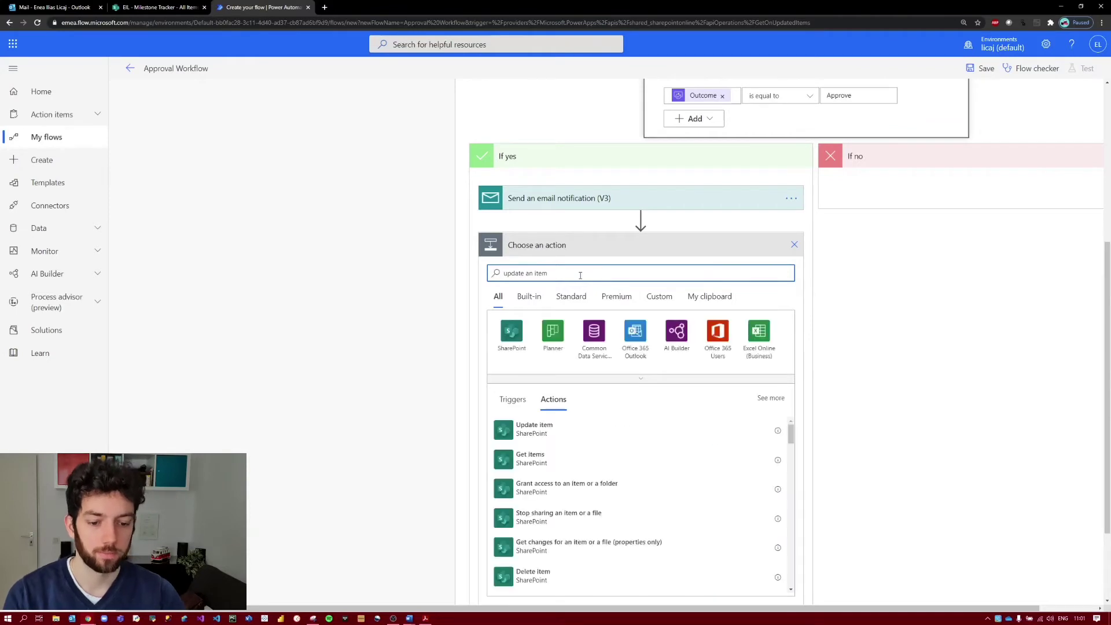
pyautogui.click(575, 434)
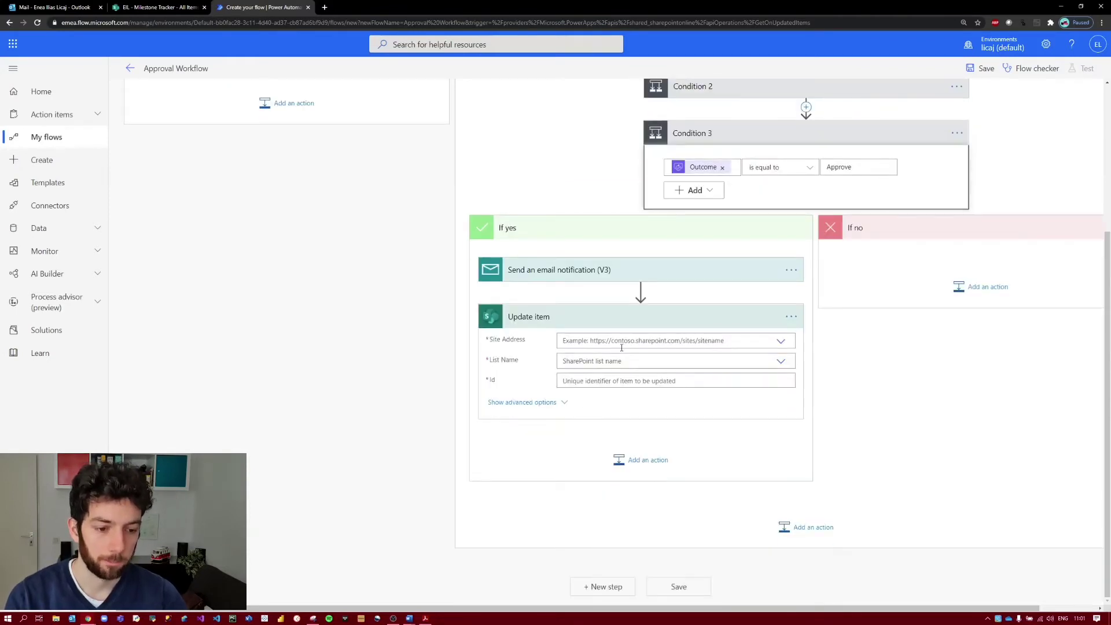
# Point the Update item action to the EIL site and Milestone Tracker list, with the trigger item's "ID" dynamic content as Id
pyautogui.click(781, 341)
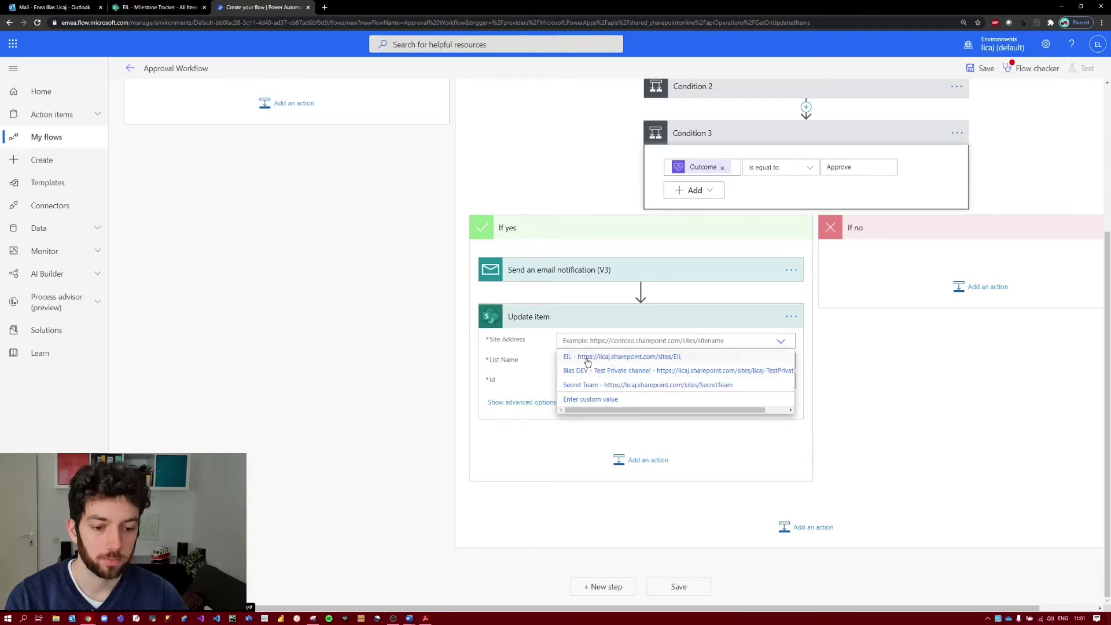
pyautogui.click(588, 358)
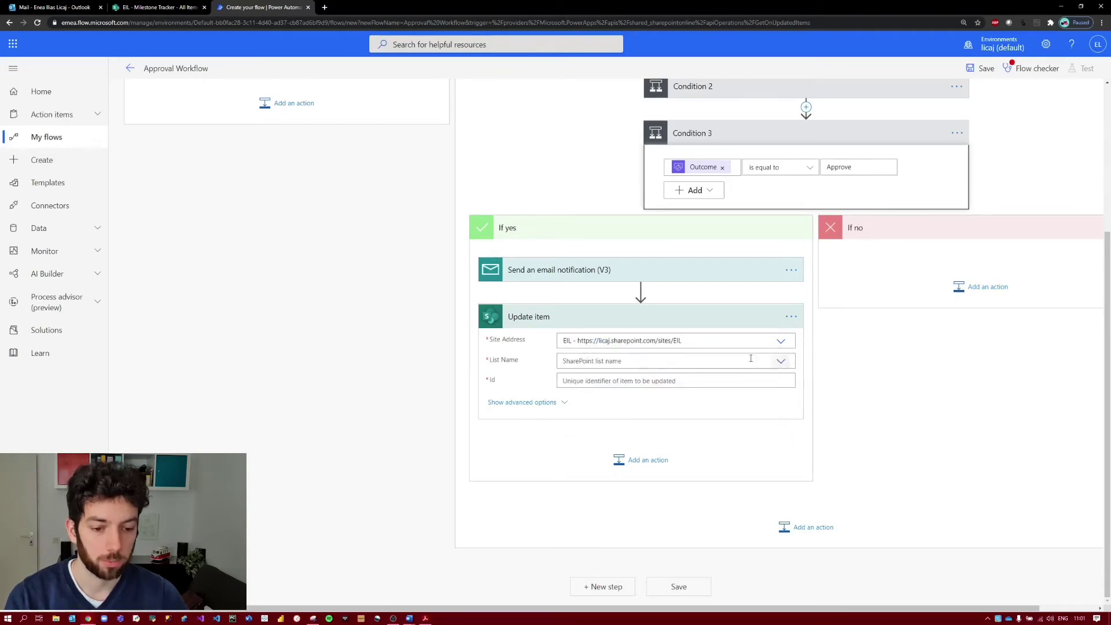
pyautogui.click(776, 362)
pyautogui.click(588, 391)
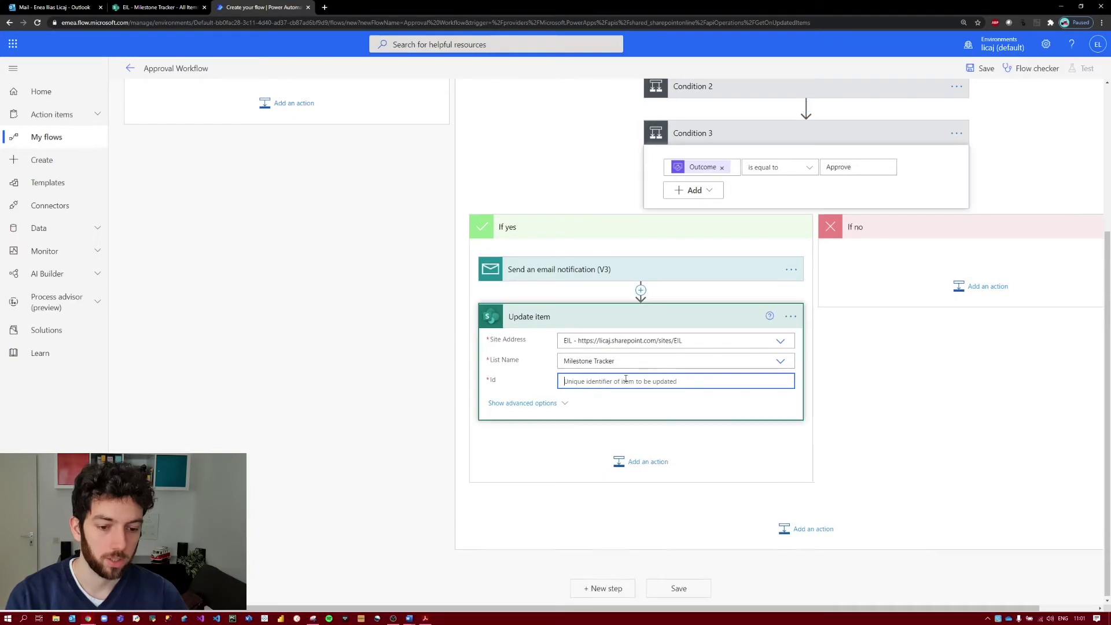
pyautogui.click(625, 380)
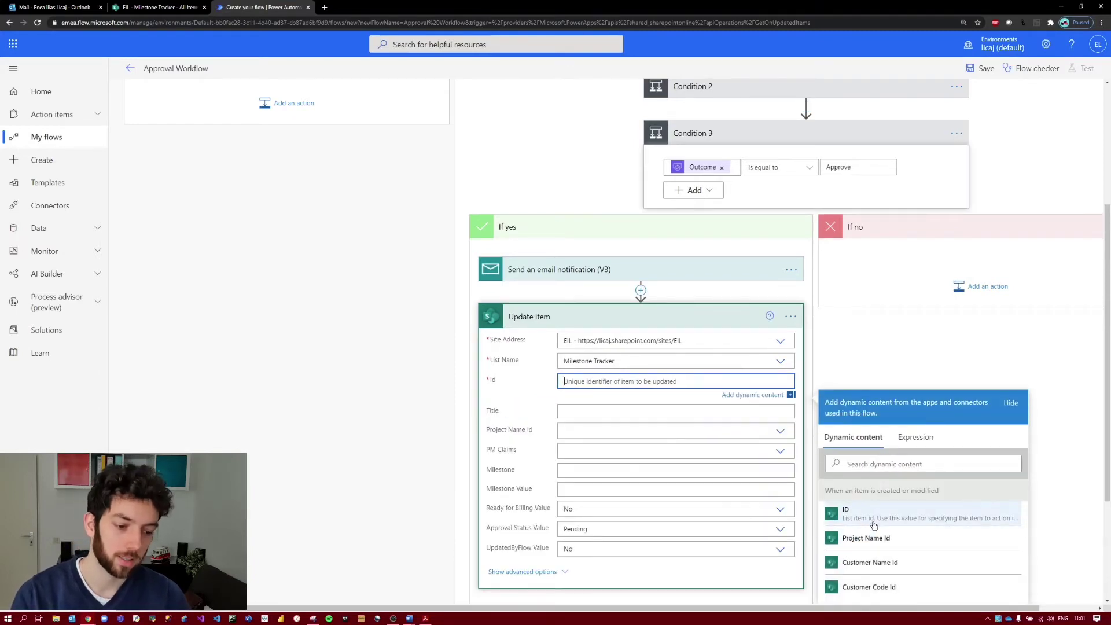
pyautogui.click(873, 521)
# In the If yes Update item action, set Ready for Billing Value to Yes, Approval Status Value to Approved and UpdatedByFlow Value to Yes
pyautogui.scroll(-3, 521, 420)
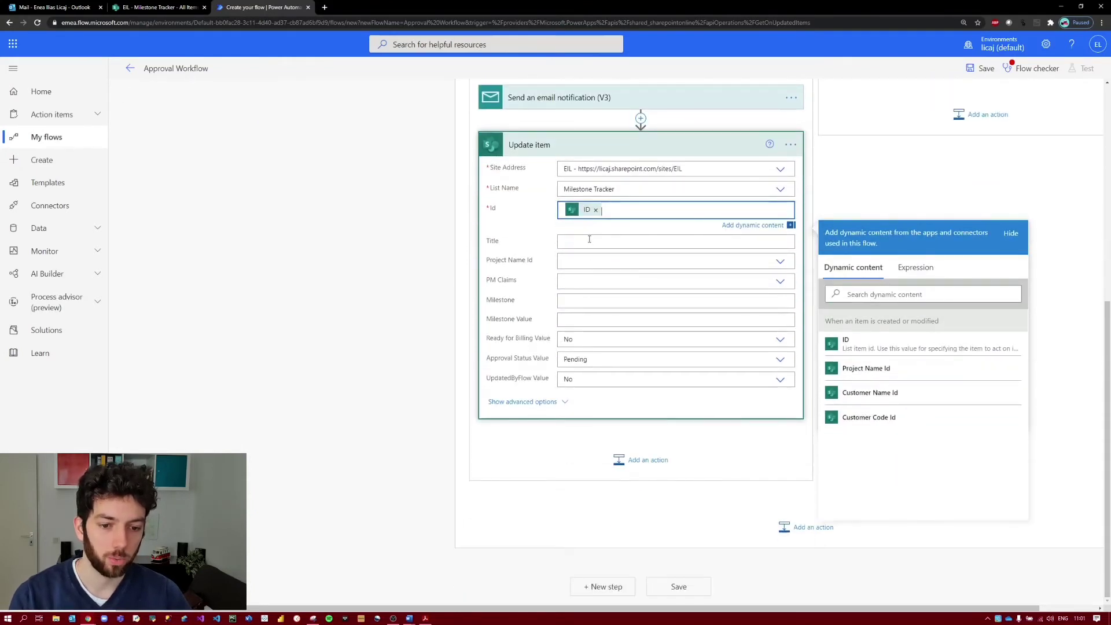
pyautogui.click(783, 340)
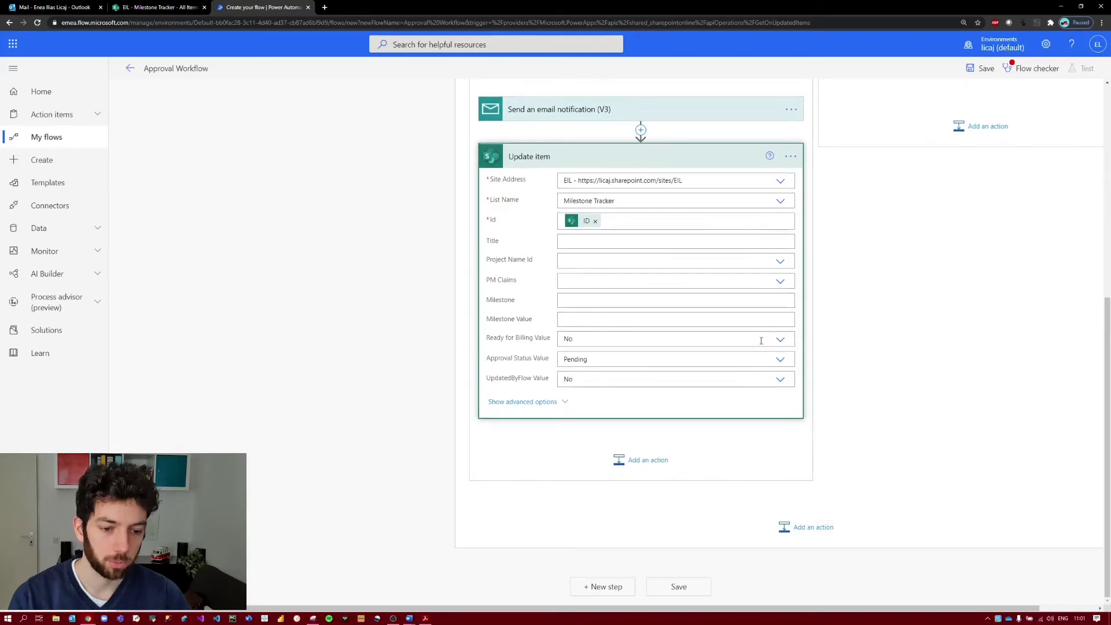
pyautogui.click(596, 369)
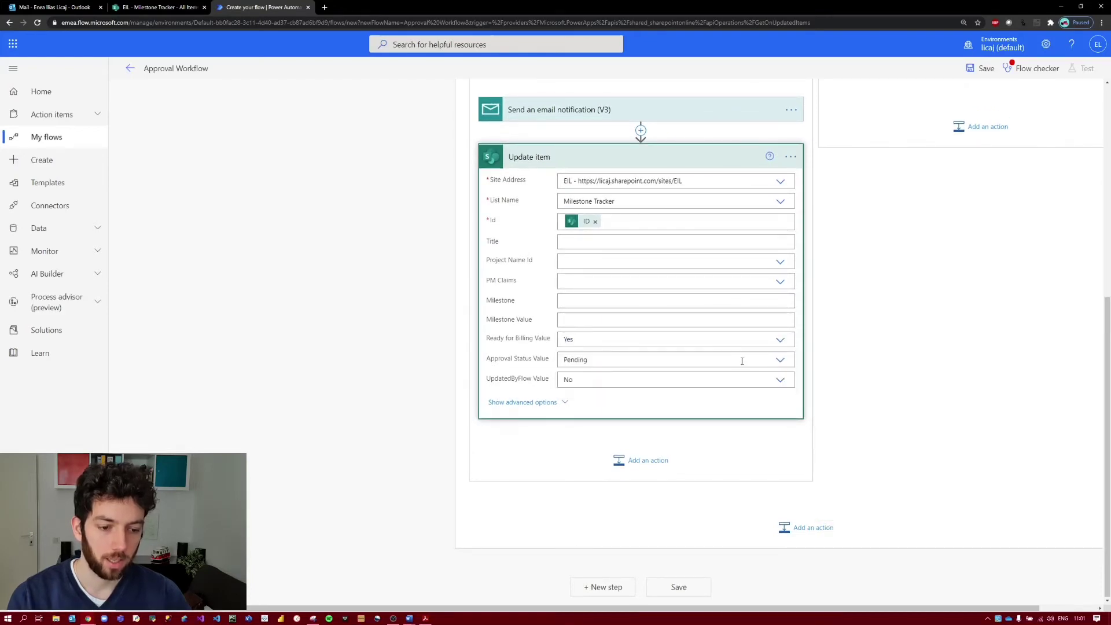
pyautogui.click(778, 361)
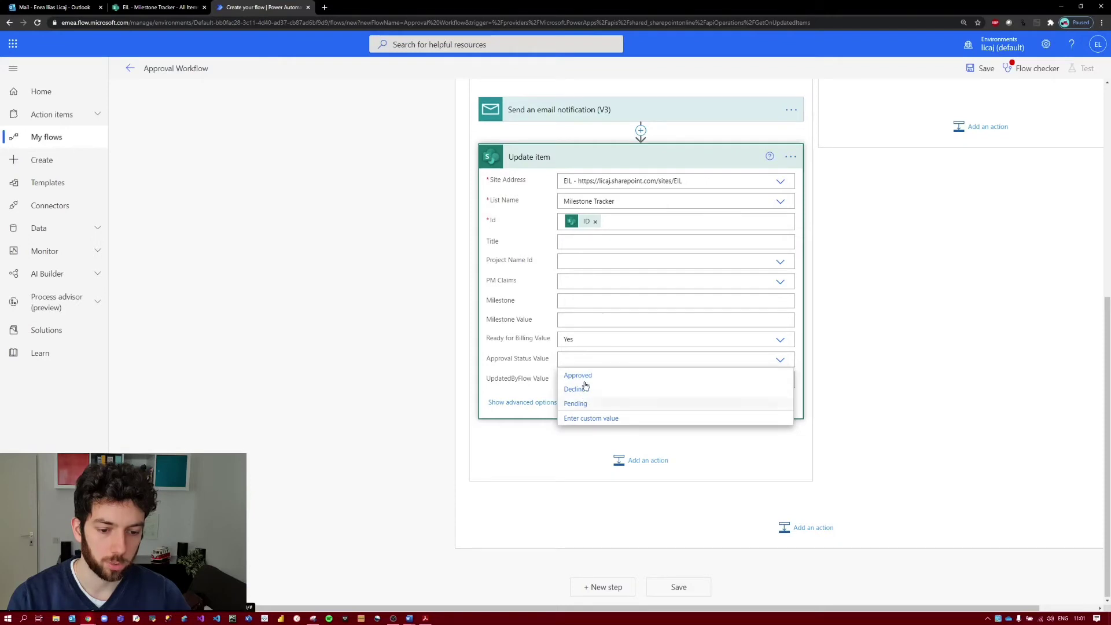
pyautogui.click(585, 377)
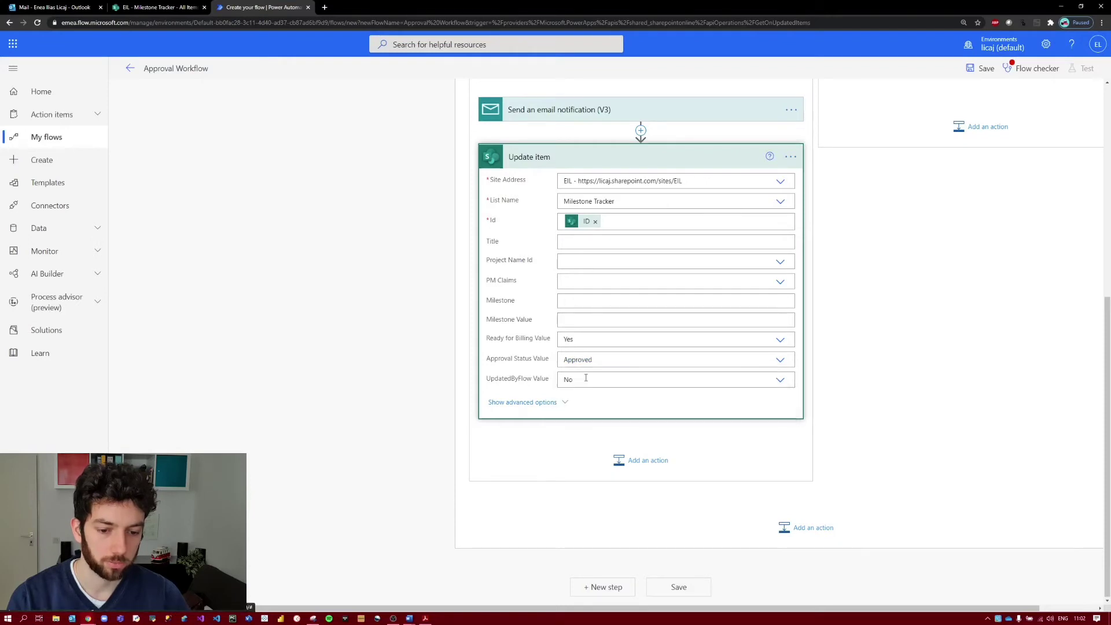
pyautogui.click(781, 382)
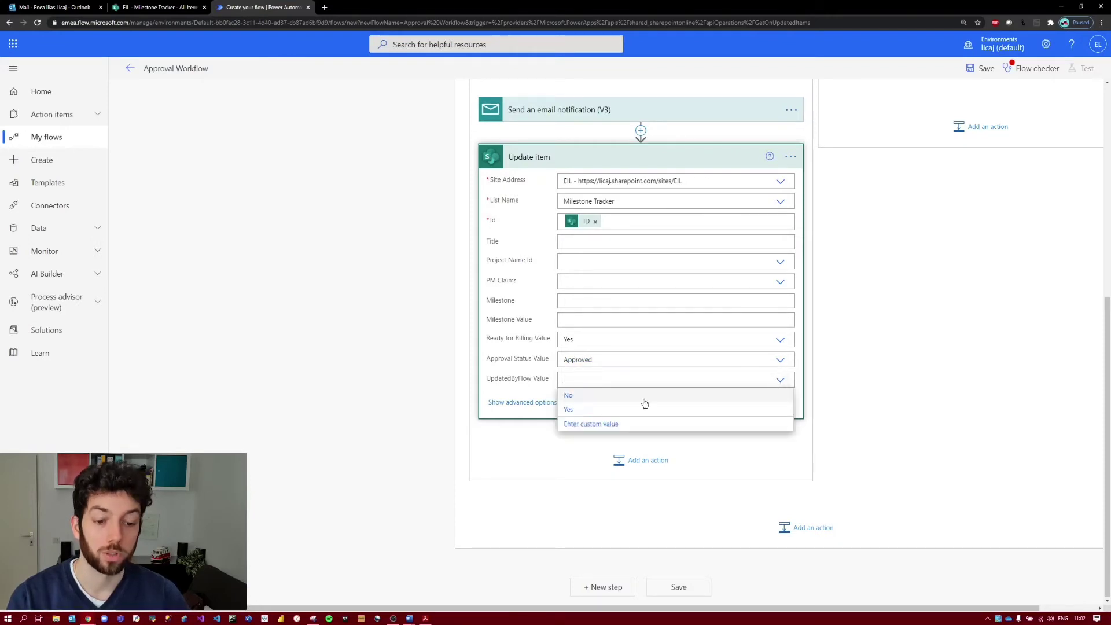
pyautogui.click(584, 412)
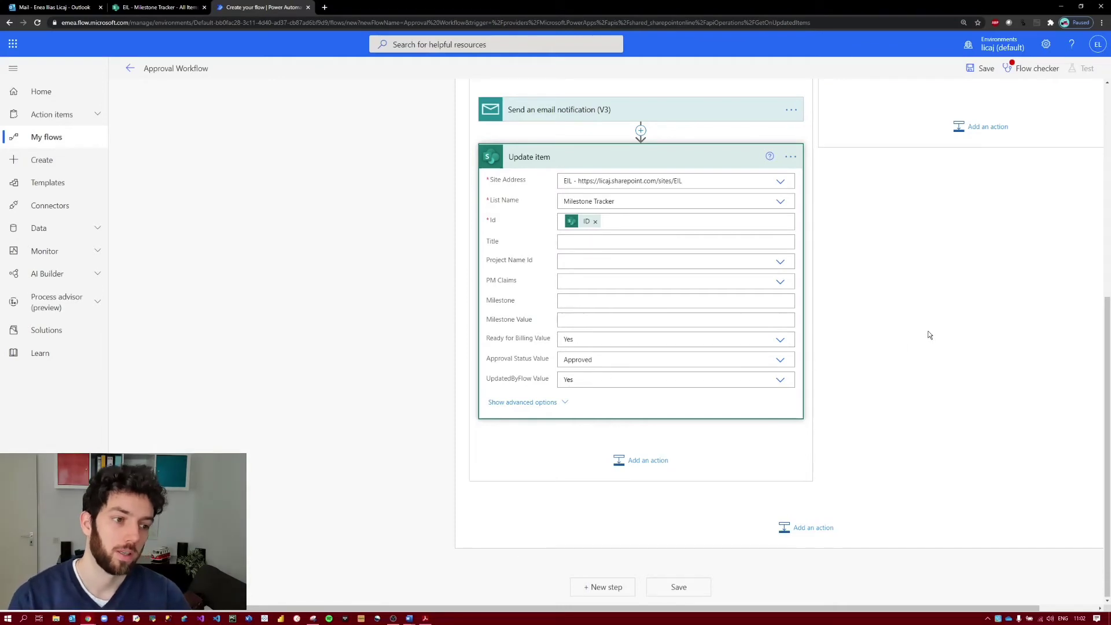
# Add a "Send an email notification (V3)" action to Condition 3's If no branch
pyautogui.scroll(3, 926, 338)
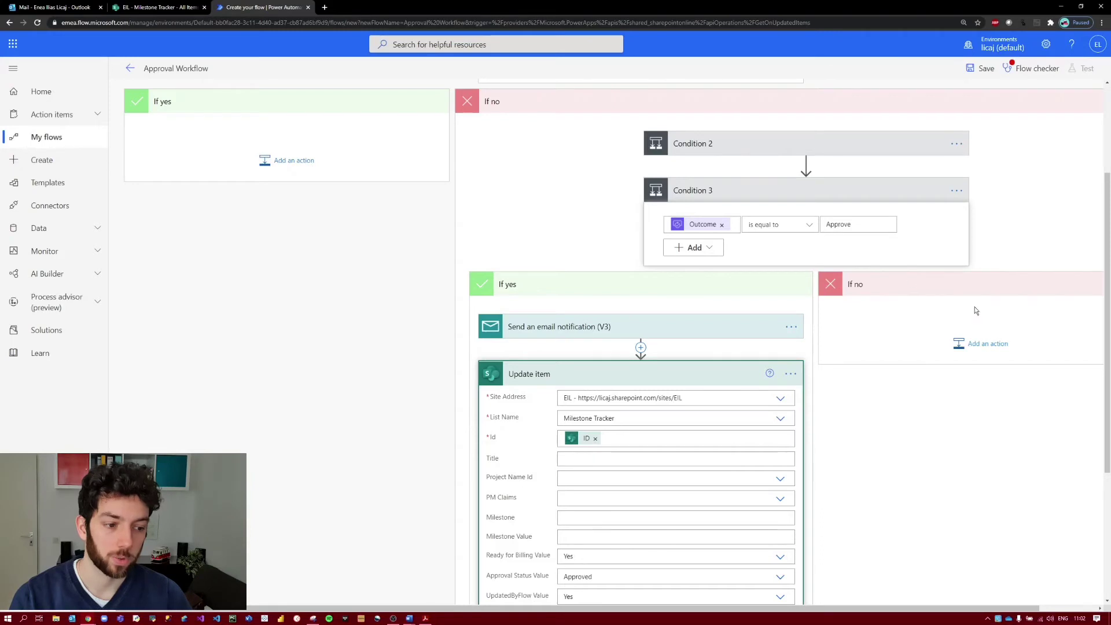
pyautogui.click(991, 345)
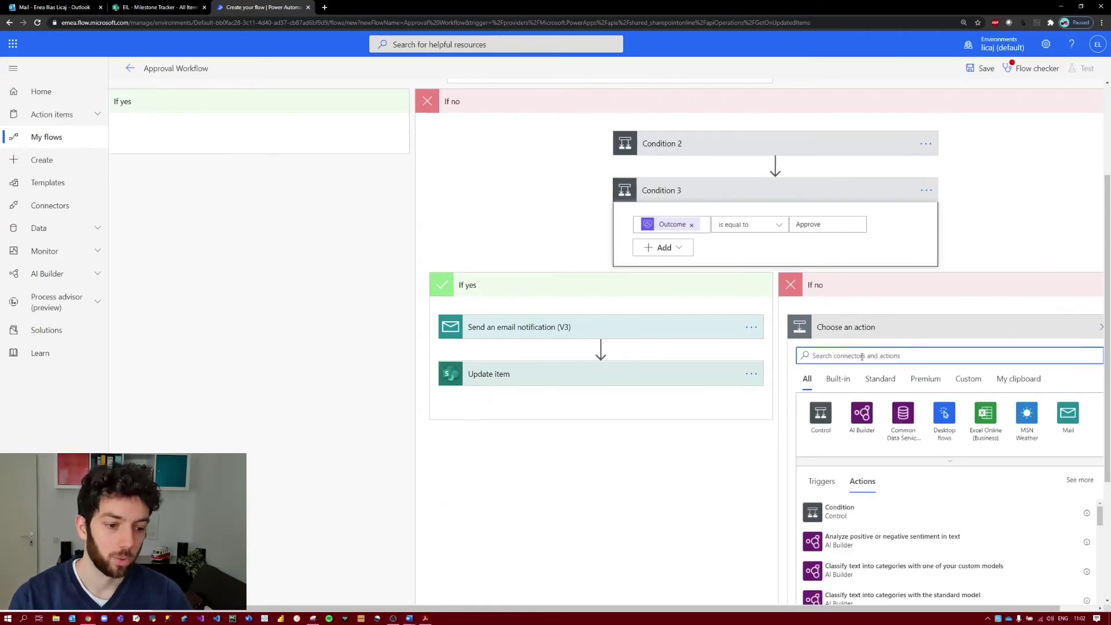
pyautogui.write('send')
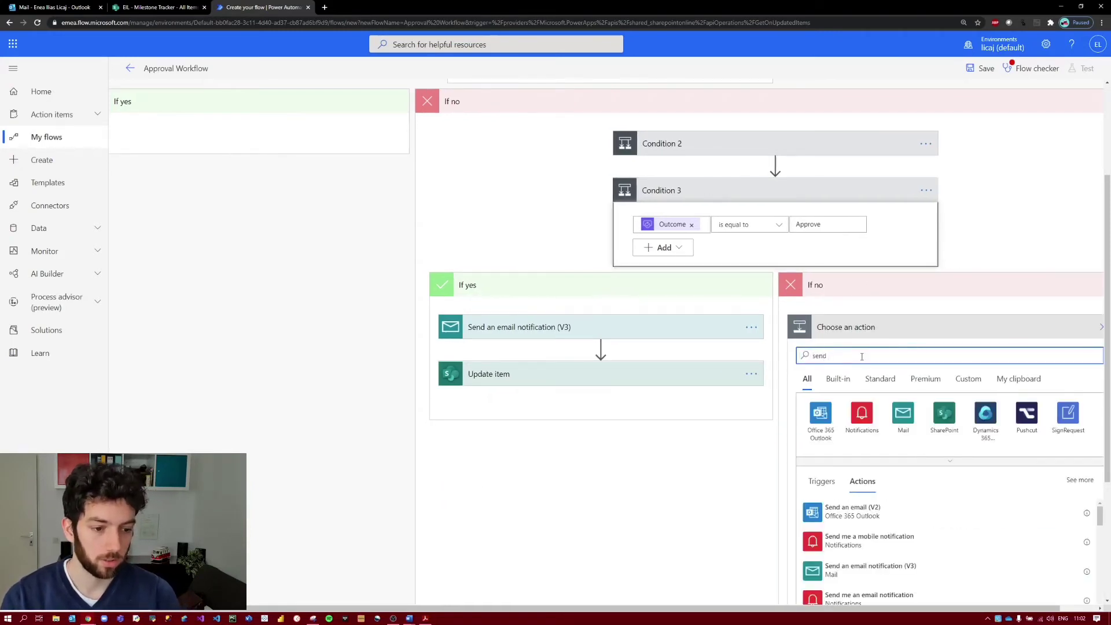
pyautogui.write(' an email notific')
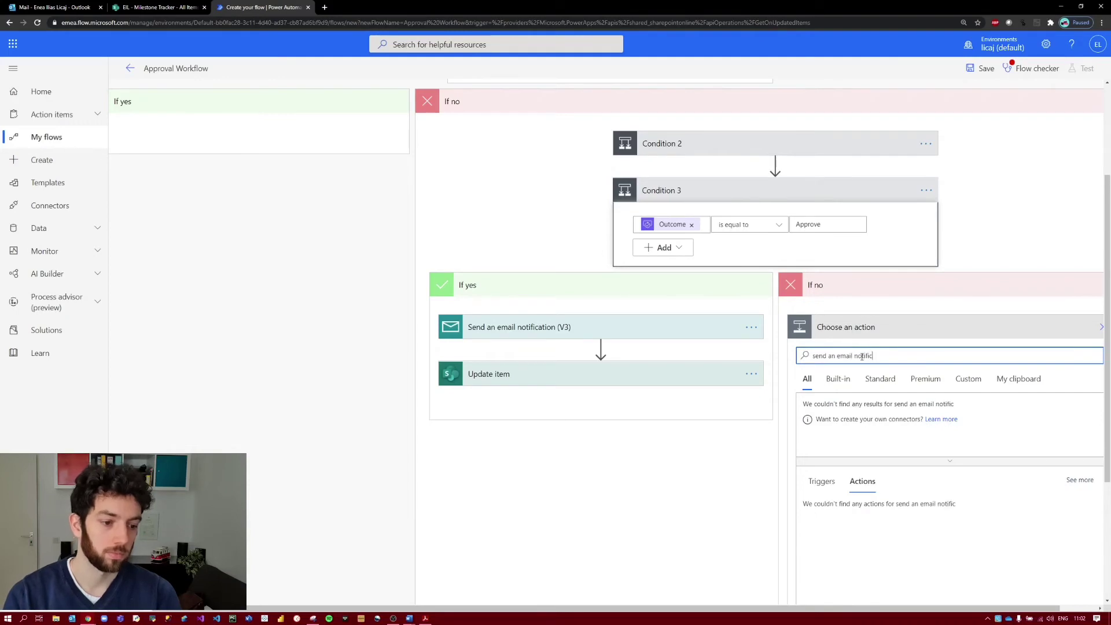
pyautogui.write('ation')
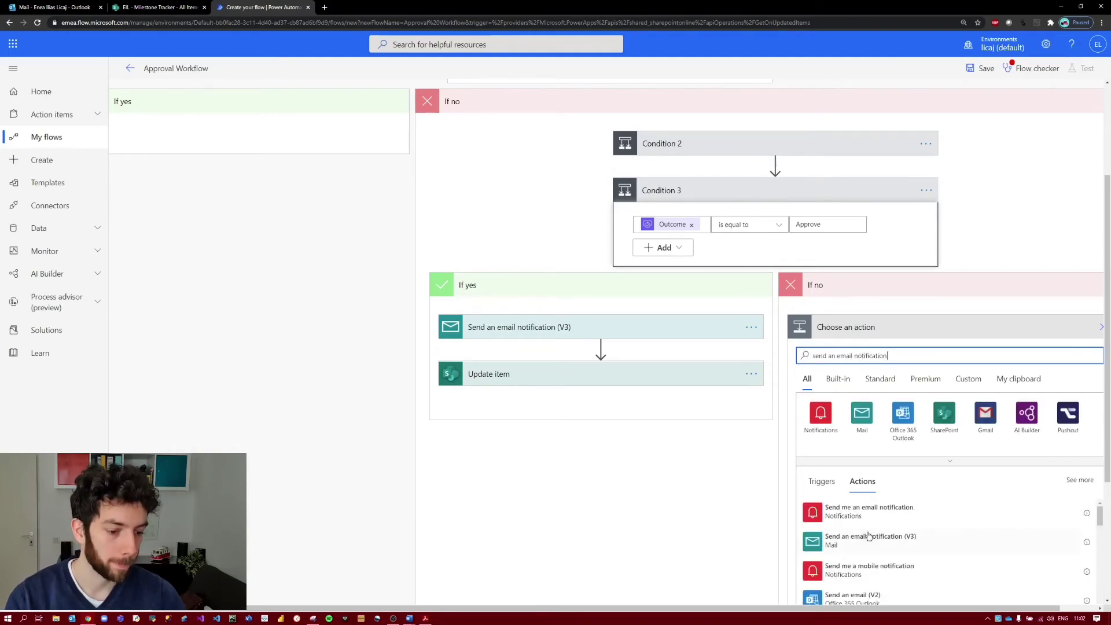
pyautogui.click(871, 534)
# Address the If no email notification to the trigger item's "Modified By Email" dynamic content
pyautogui.click(908, 351)
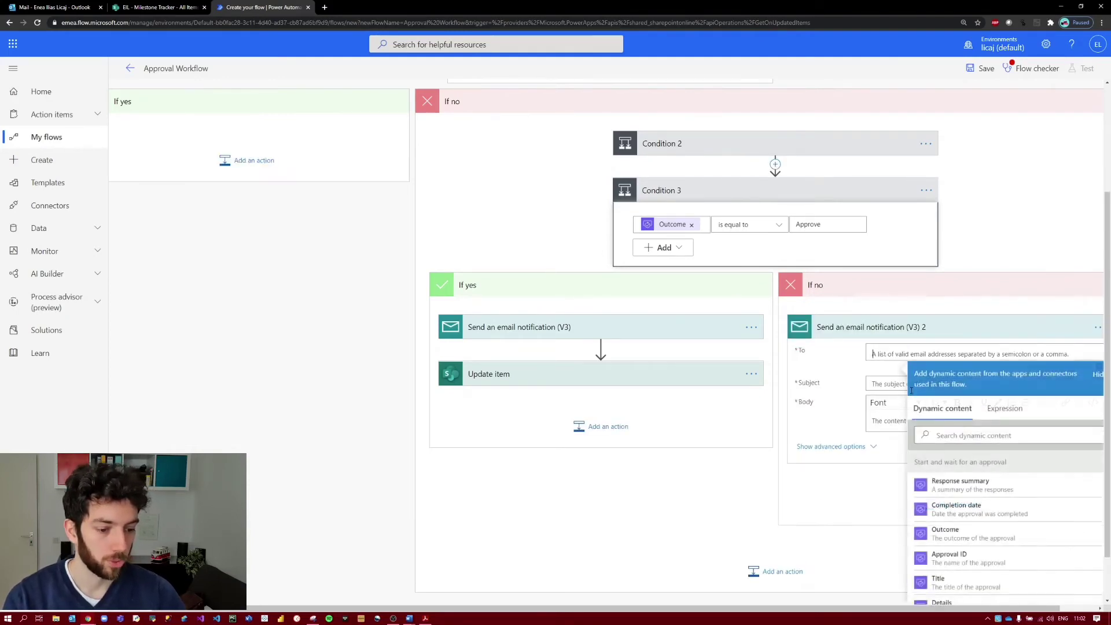
pyautogui.click(970, 436)
pyautogui.write('modified by')
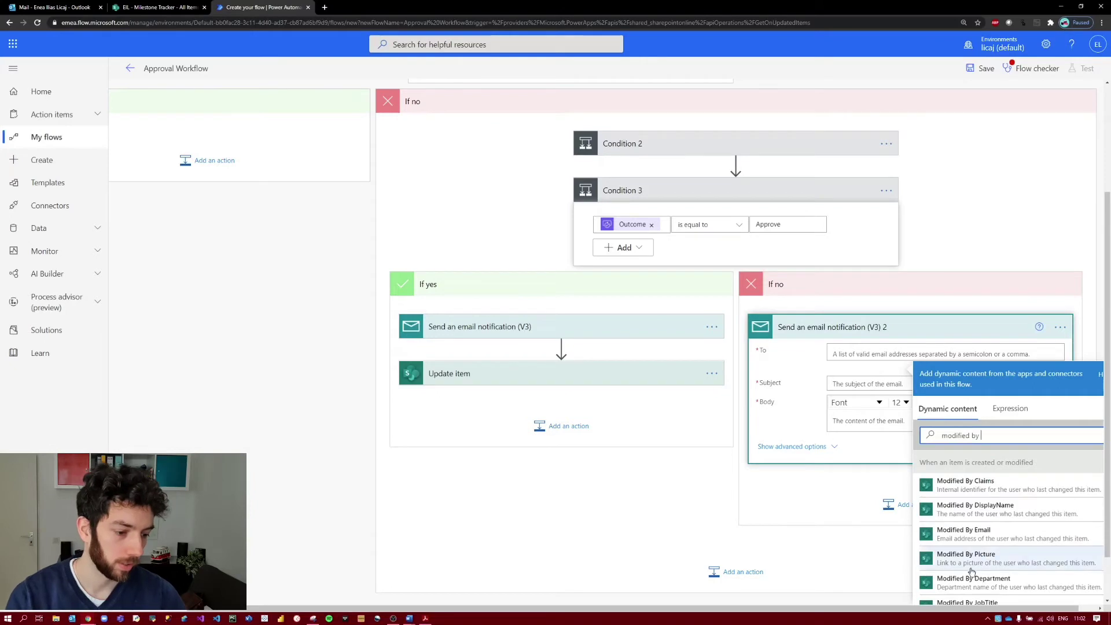
pyautogui.click(964, 533)
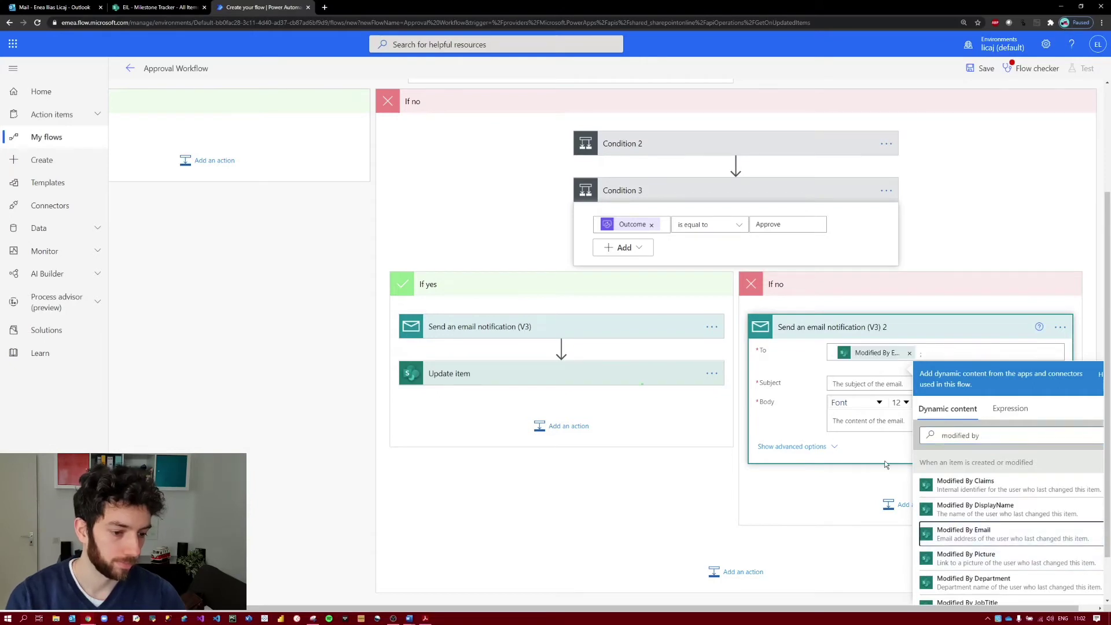
# Set the If no email's subject to "Your Billing request was declined"
pyautogui.click(854, 382)
pyautogui.write('Your Billing request was approved')
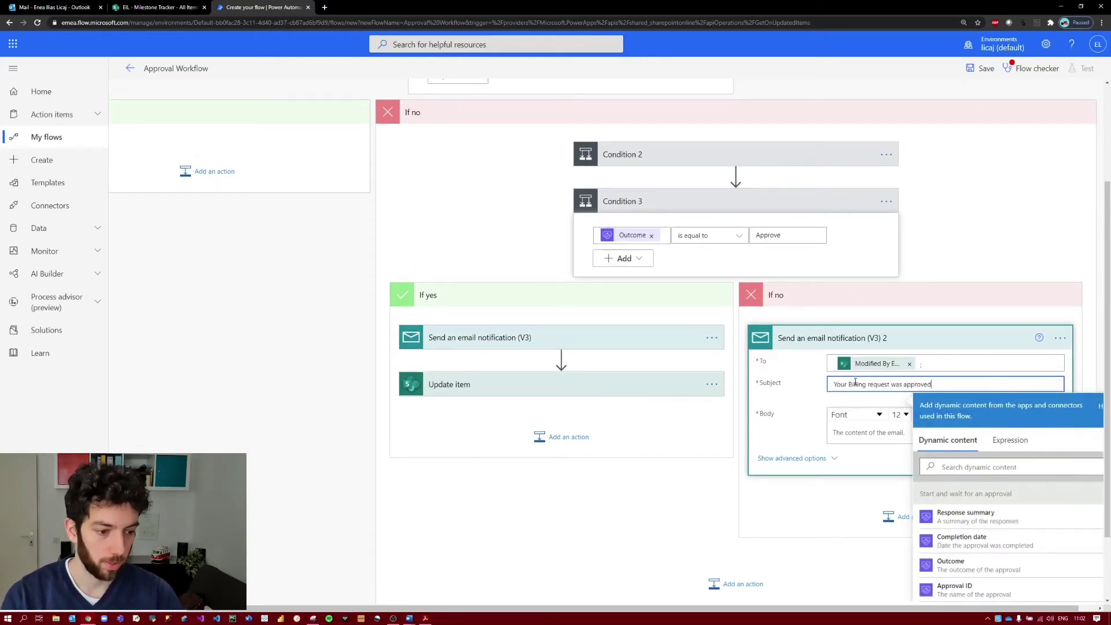
pyautogui.press('BackSpace')
pyautogui.press('BackSpace')
pyautogui.press('BackSpace')
pyautogui.press('BackSpace')
pyautogui.press('BackSpace')
pyautogui.press('BackSpace')
pyautogui.press('BackSpace')
pyautogui.press('BackSpace')
pyautogui.write('declined')
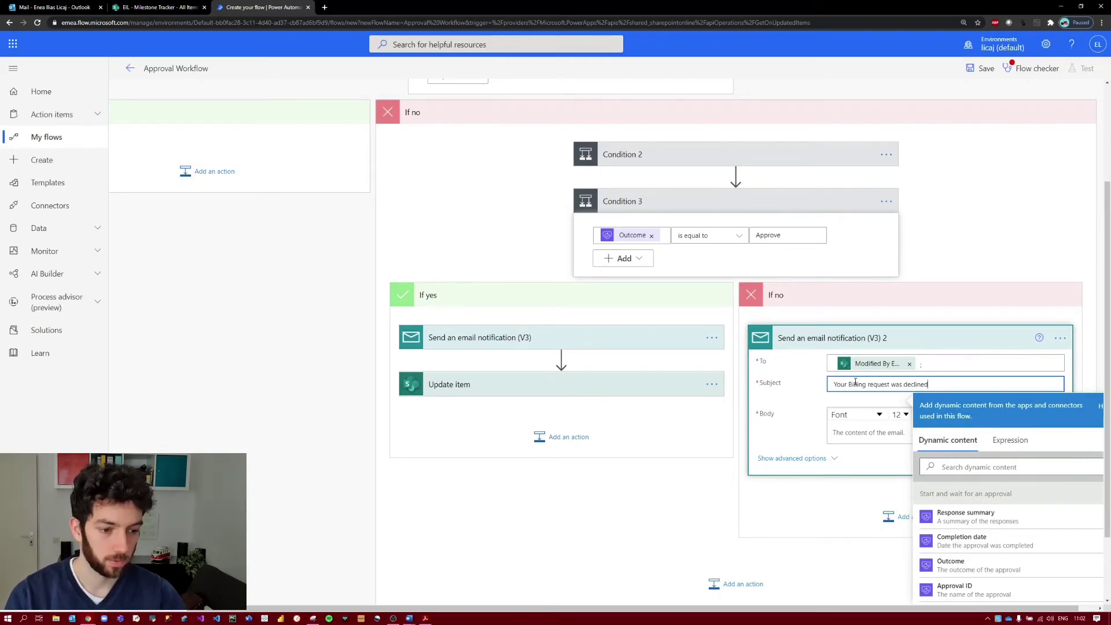
# Copy the declined subject text into the email Body and extend it with ", please proceed with the next steps."
pyautogui.hotkey('ctrl', 'a')
pyautogui.hotkey('ctrl', 'c')
pyautogui.click(879, 433)
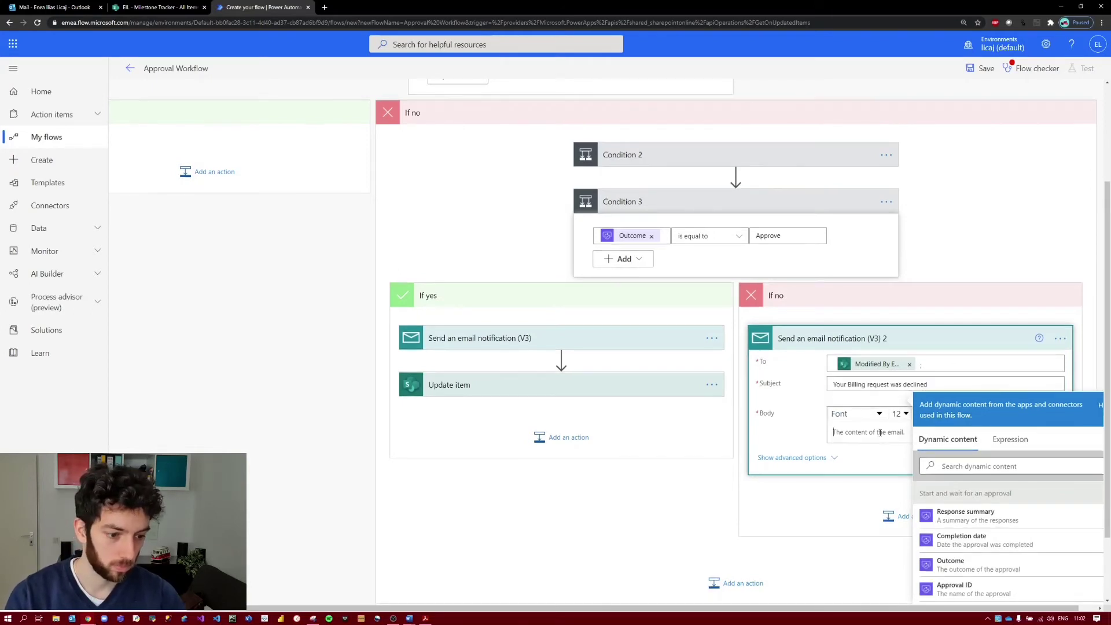
pyautogui.hotkey('ctrl', 'v')
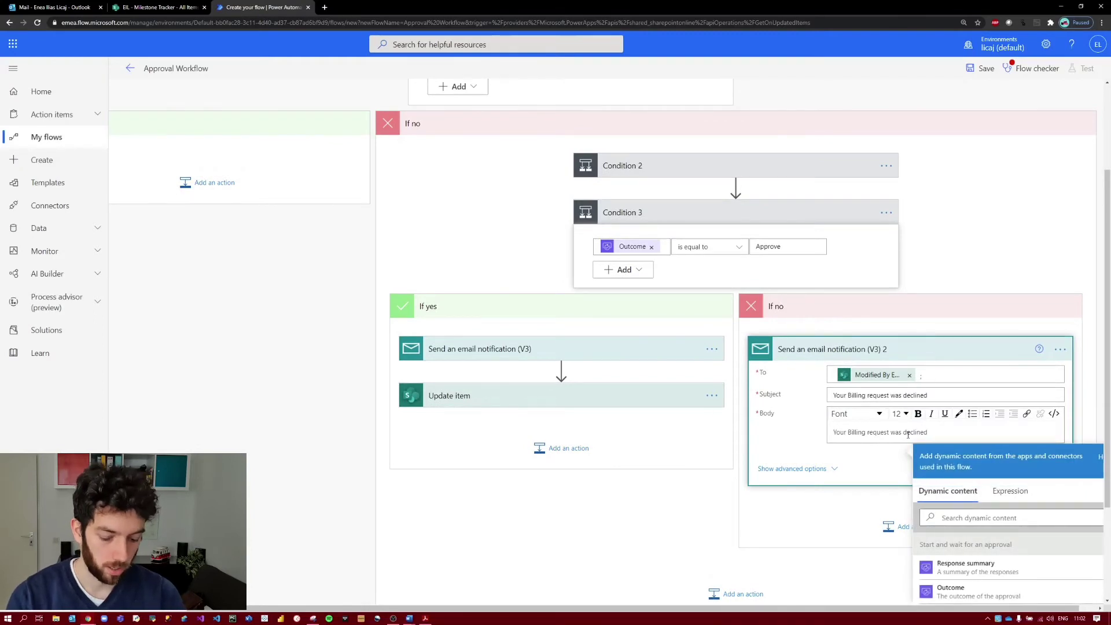
pyautogui.write(', please proceed with the next steps')
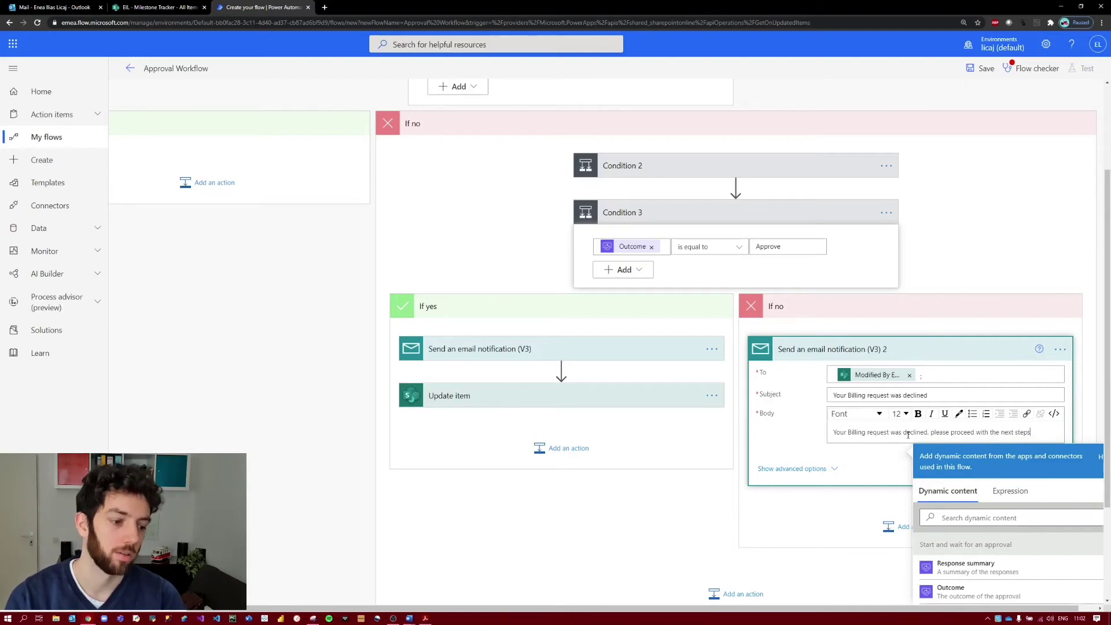
pyautogui.write('.')
# Close the declined email's body with a sign-off reading "Regards," above "PMO Automation"
pyautogui.press('Return')
pyautogui.write('PMO Automation')
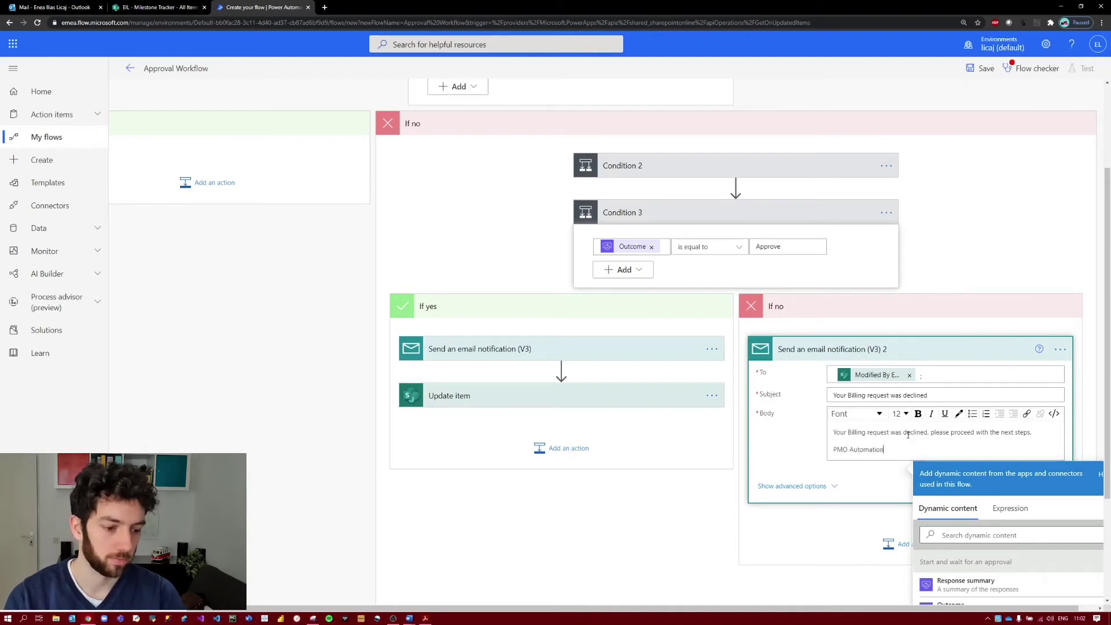
pyautogui.press('Return')
pyautogui.write('Regards,')
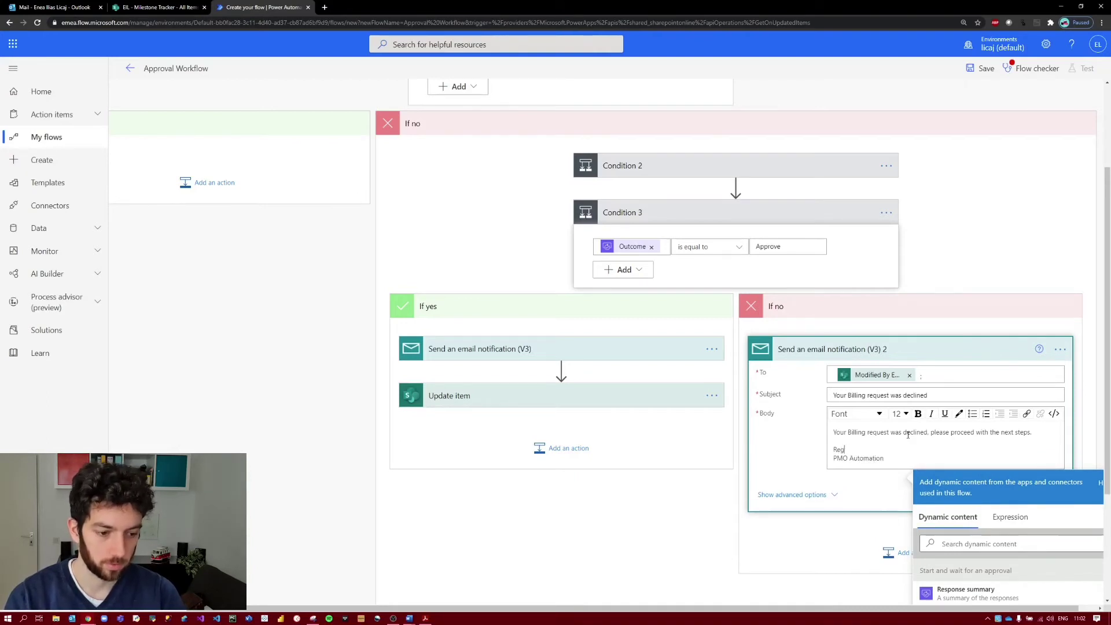
pyautogui.scroll(-3, 865, 304)
pyautogui.click(870, 328)
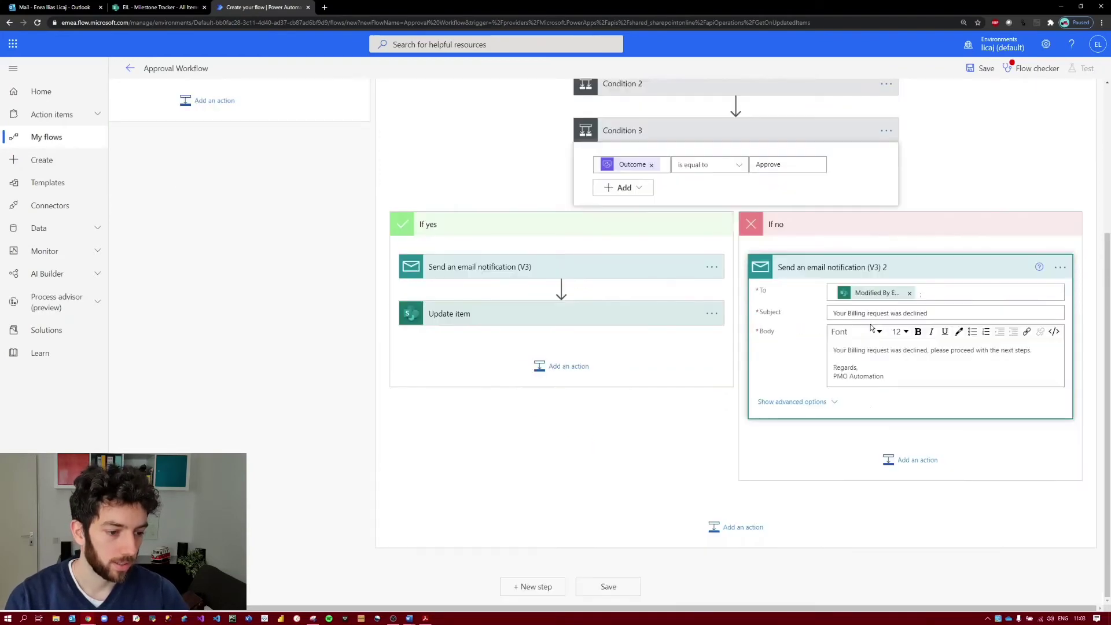
# Add a SharePoint "Update item" action after the email notification in Condition 3's If no branch
pyautogui.click(912, 460)
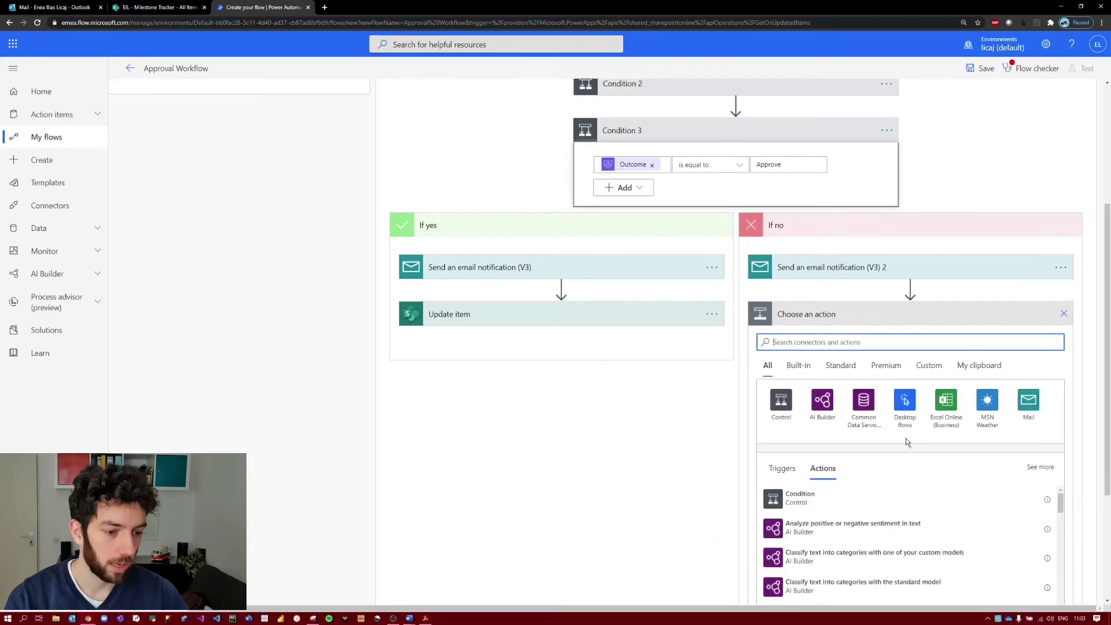
pyautogui.write('u')
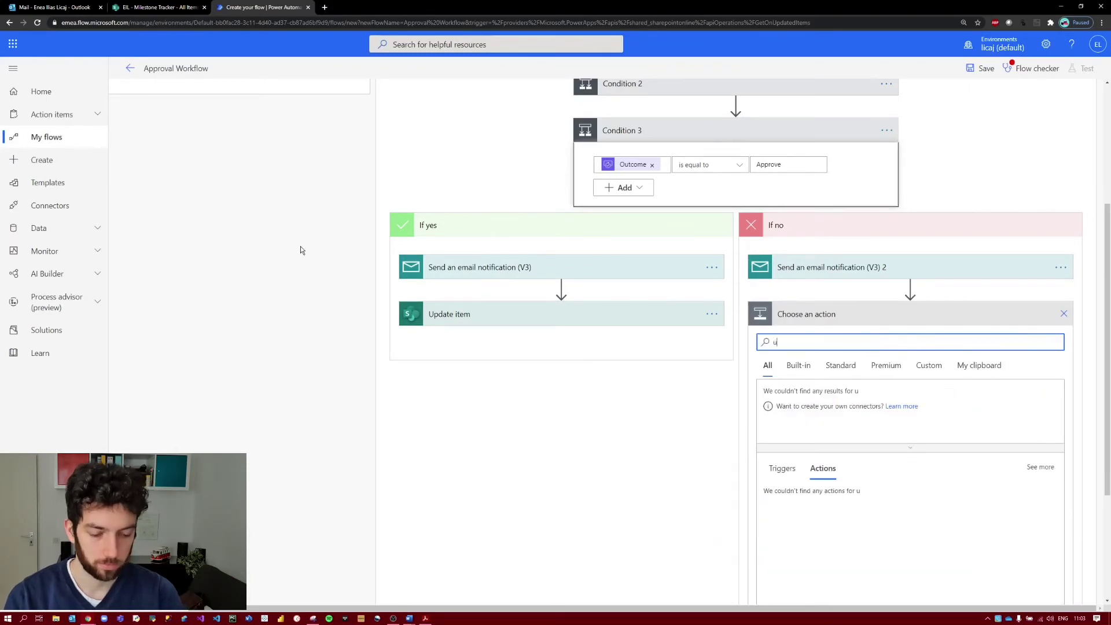
pyautogui.write('pdate')
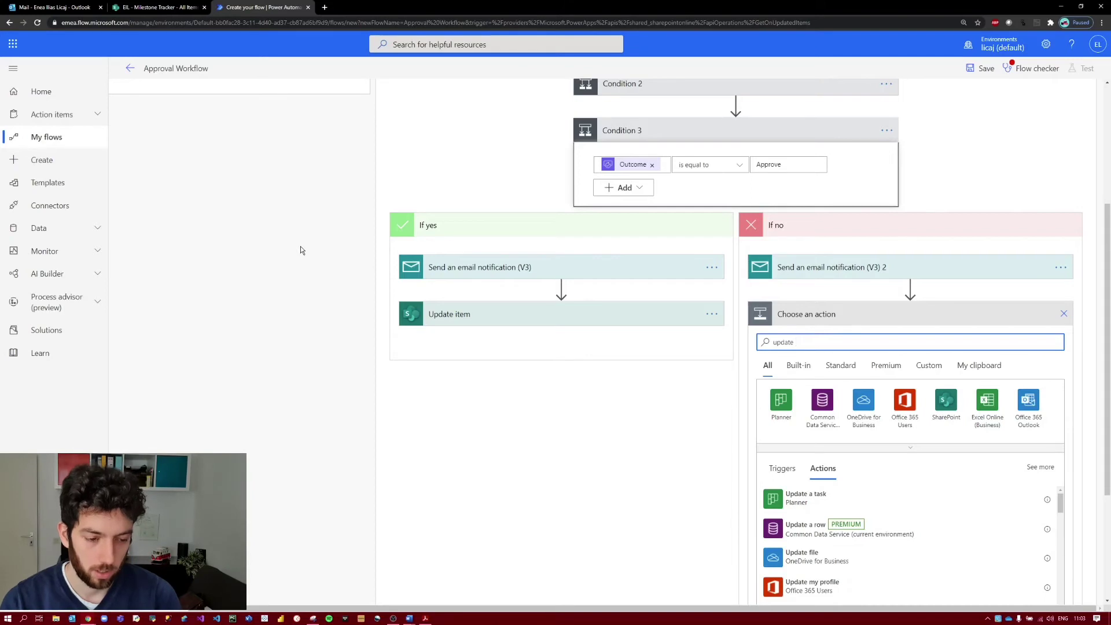
pyautogui.write('item')
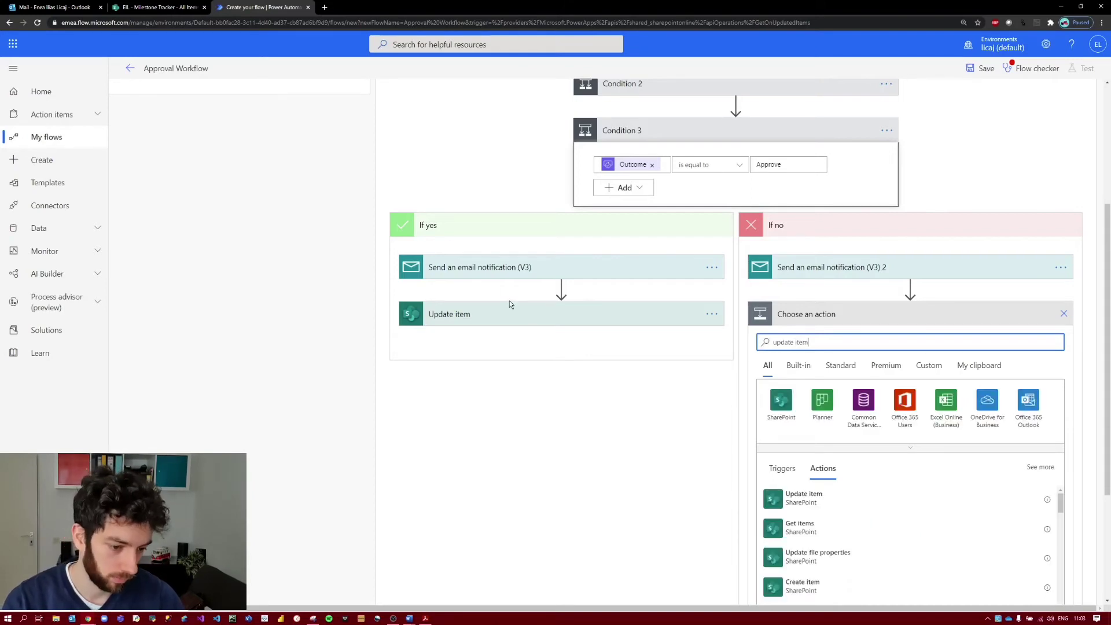
pyautogui.click(813, 497)
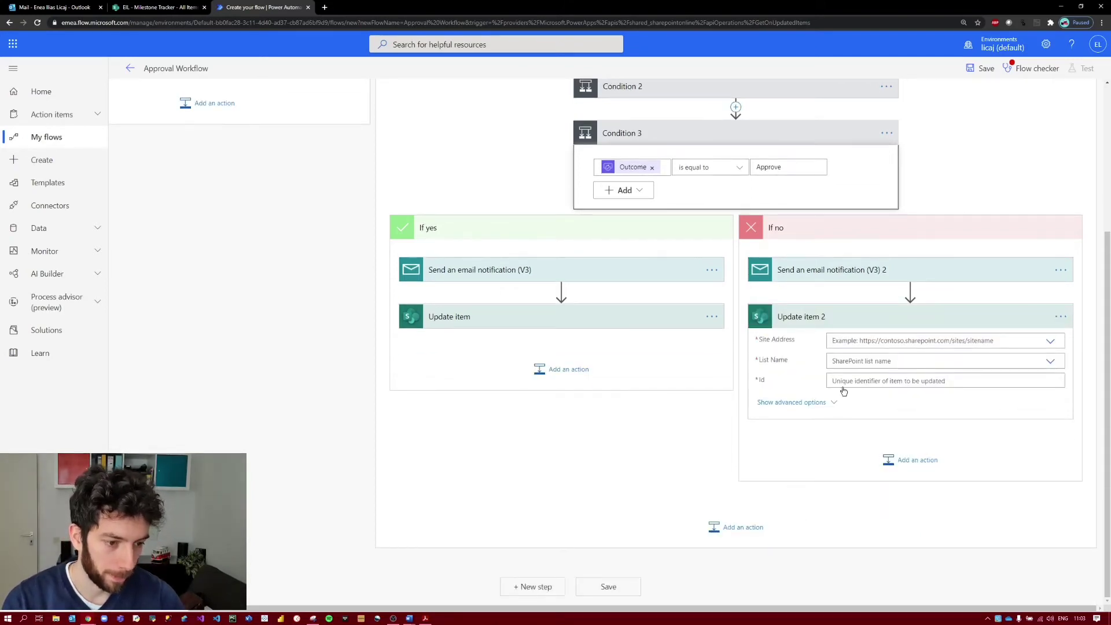
# Point the If no Update item action to the EIL site and Milestone Tracker list, with the trigger item's "ID" dynamic content as Id
pyautogui.click(925, 340)
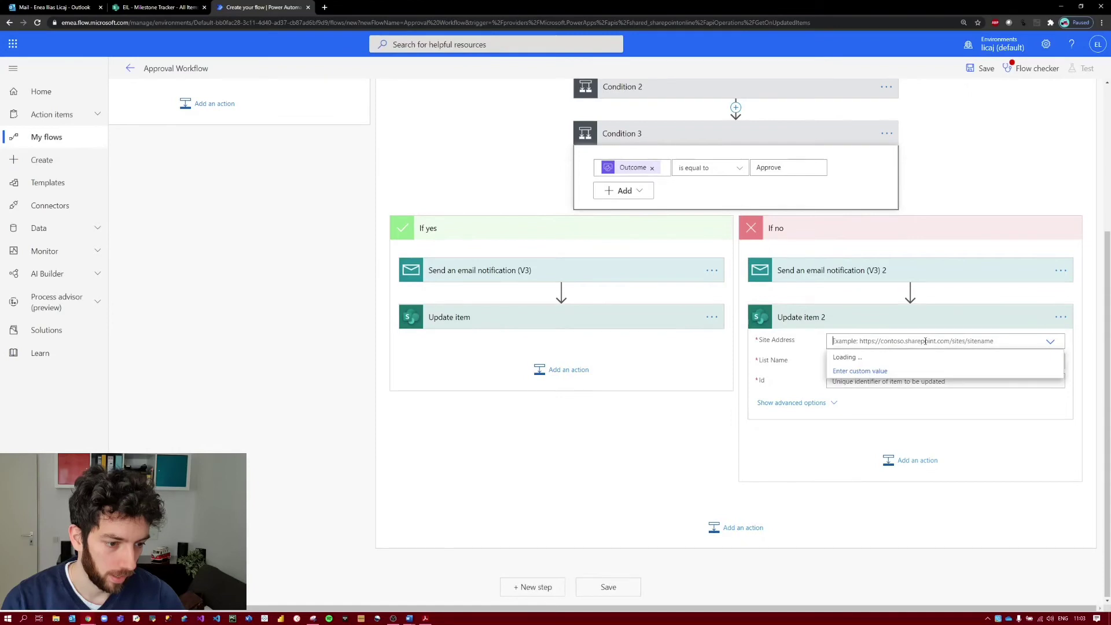
pyautogui.click(862, 357)
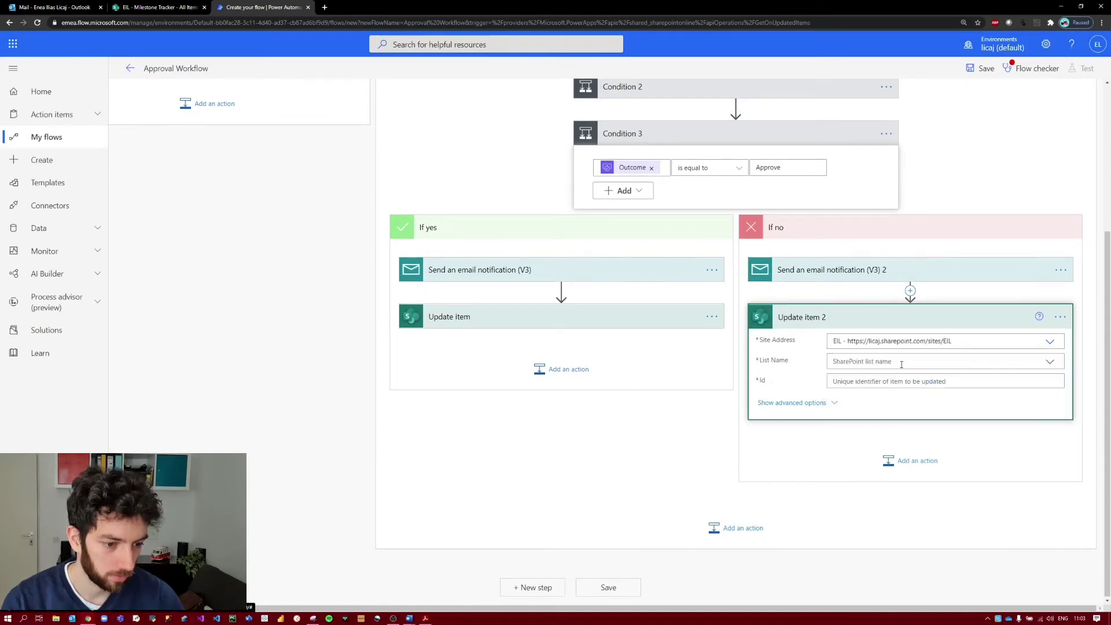
pyautogui.click(1049, 361)
pyautogui.click(851, 379)
pyautogui.click(874, 382)
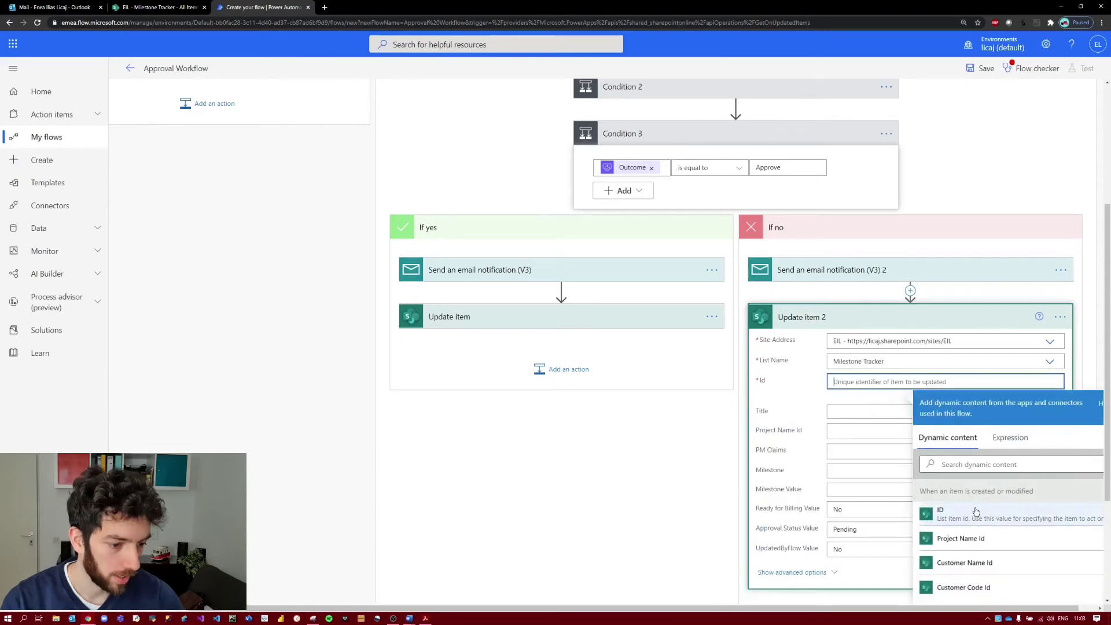
pyautogui.click(977, 514)
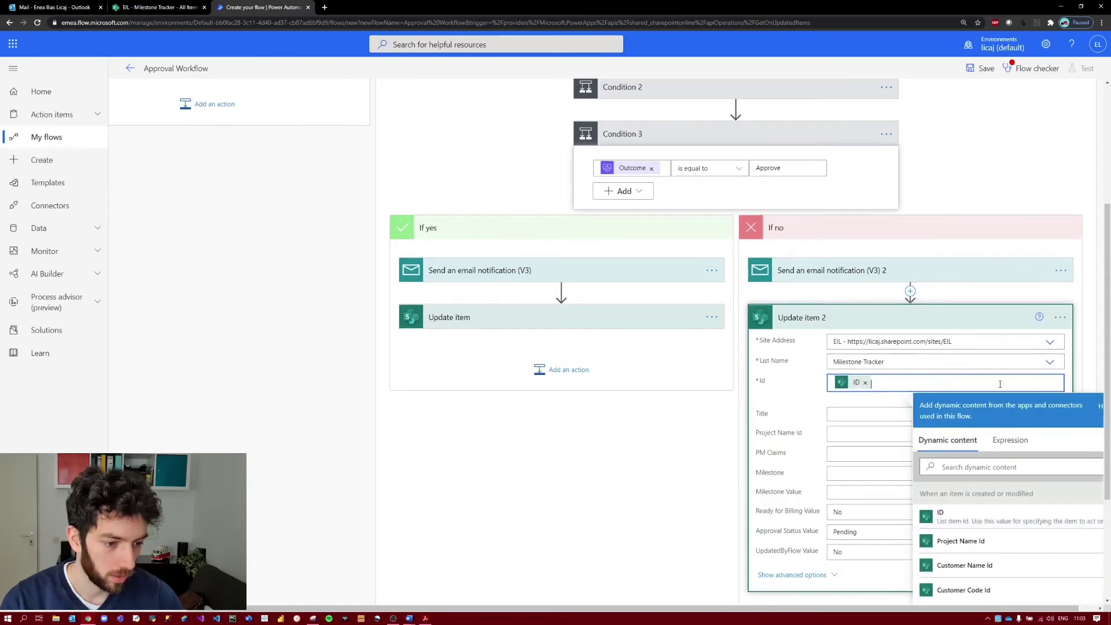
pyautogui.click(833, 399)
# Set the Approval Status Value to "Declined" in the If no branch's Update item action, keeping Ready for Billing Value at "No"
pyautogui.scroll(-2, 858, 383)
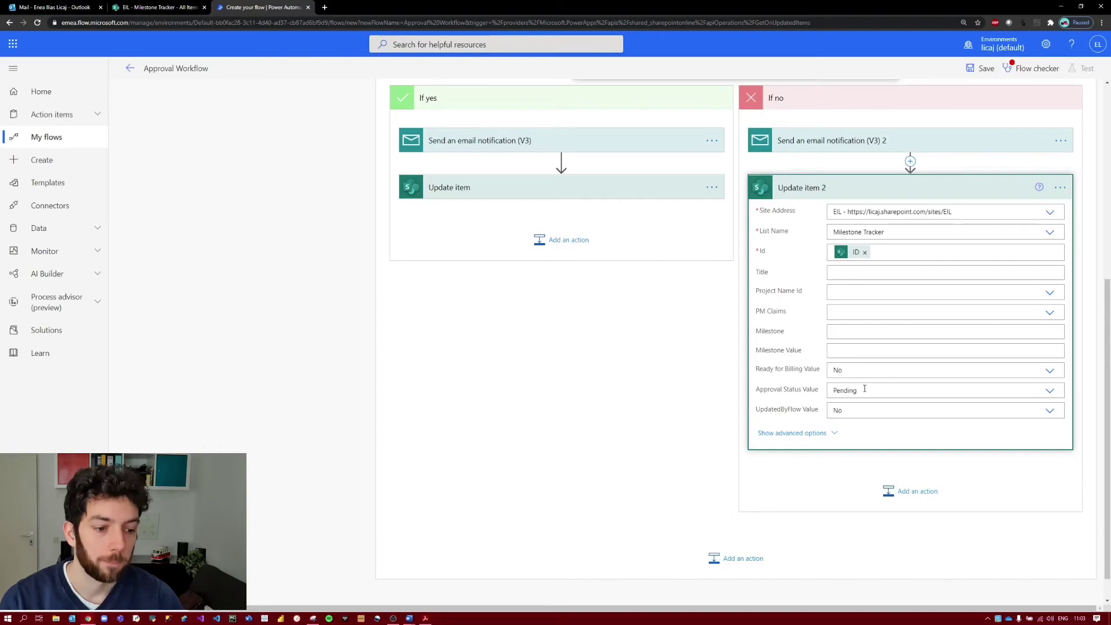
pyautogui.click(1050, 390)
pyautogui.click(853, 420)
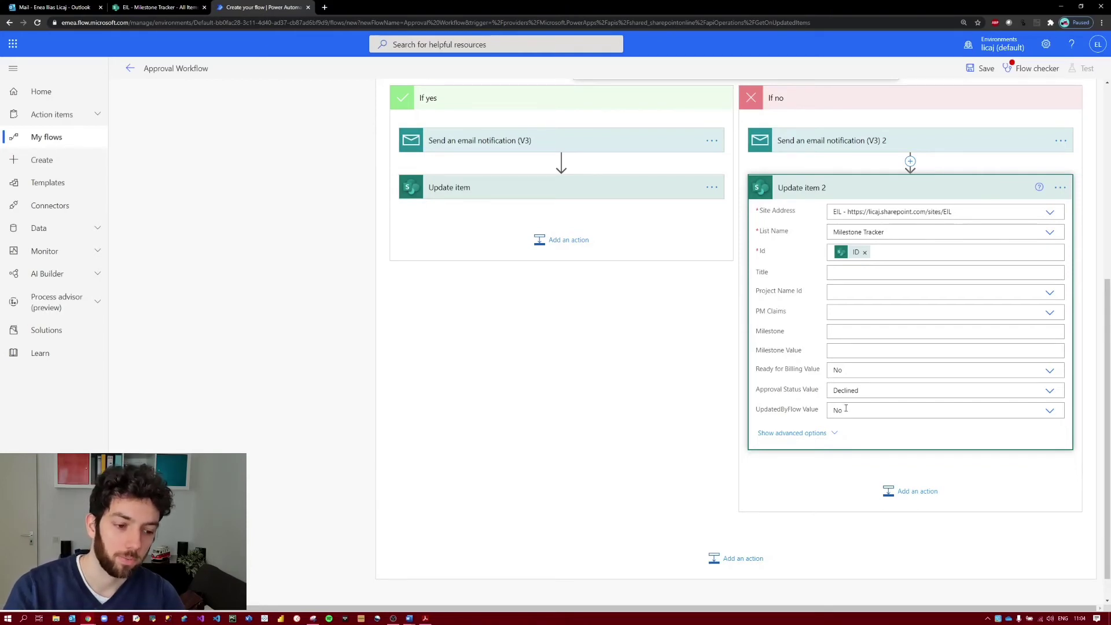
pyautogui.click(839, 371)
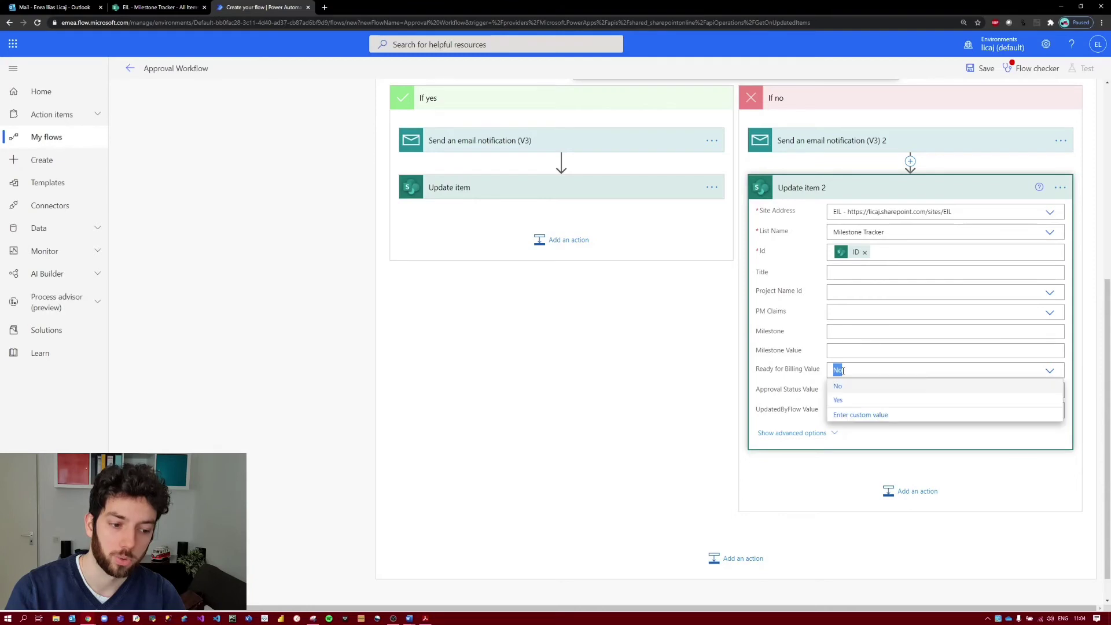
pyautogui.click(810, 420)
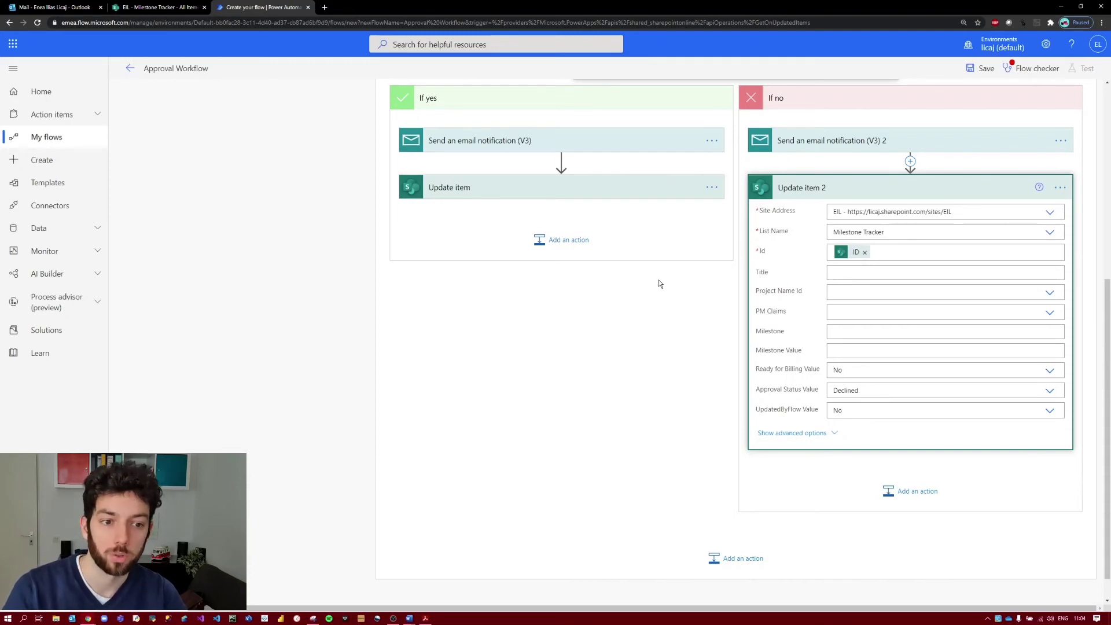
# Save the Approval Workflow flow and review the warnings in its Flow checker
pyautogui.scroll(6, 655, 243)
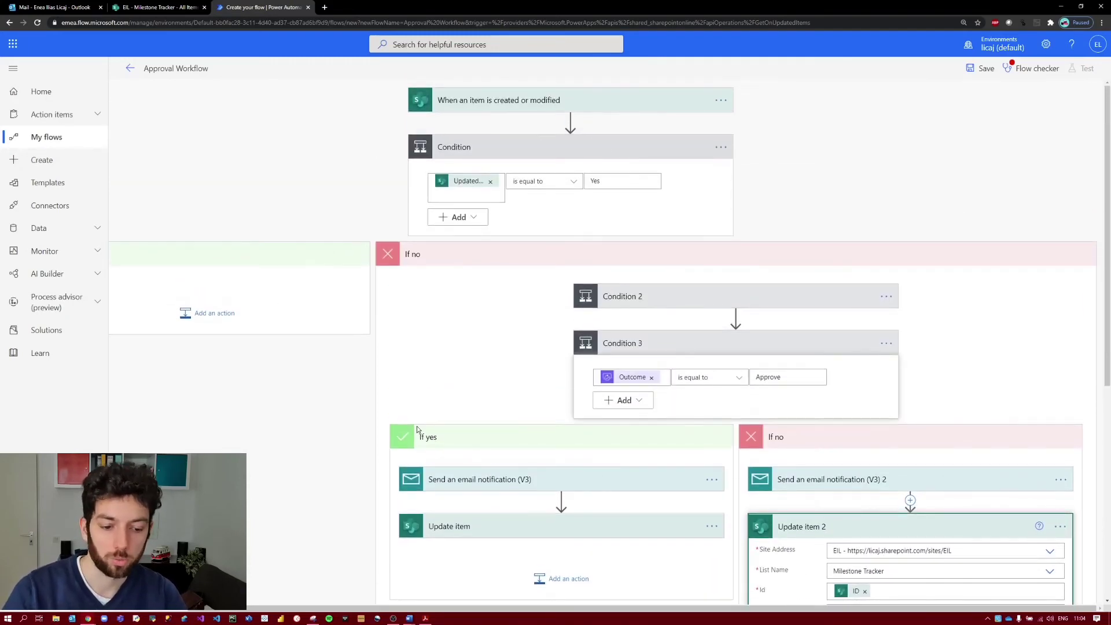
pyautogui.scroll(-6, 592, 435)
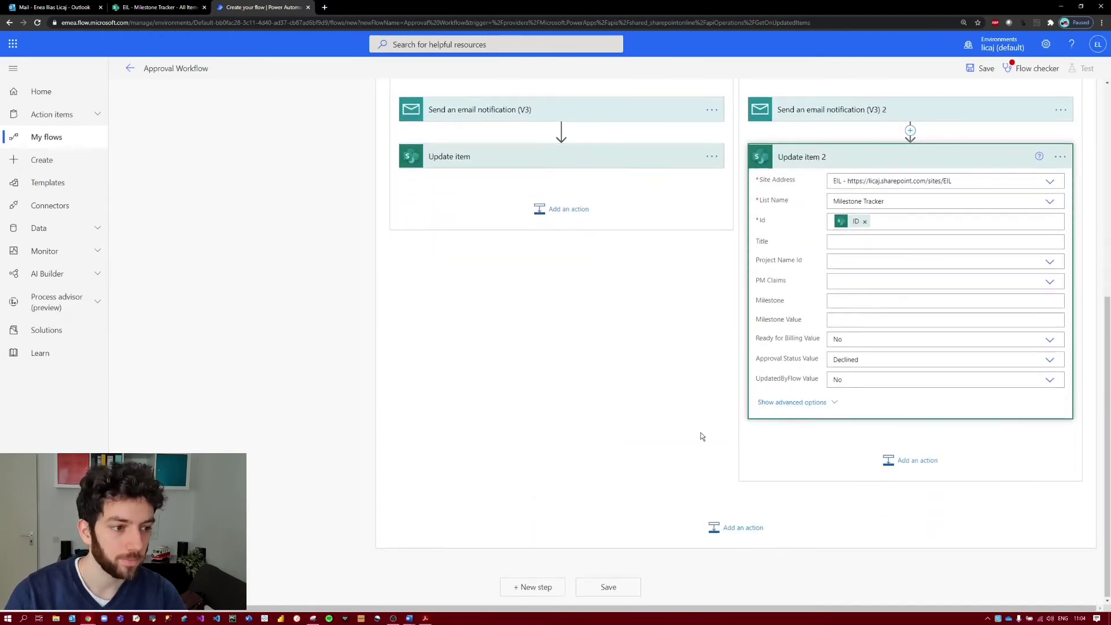
pyautogui.scroll(4, 702, 436)
pyautogui.click(970, 72)
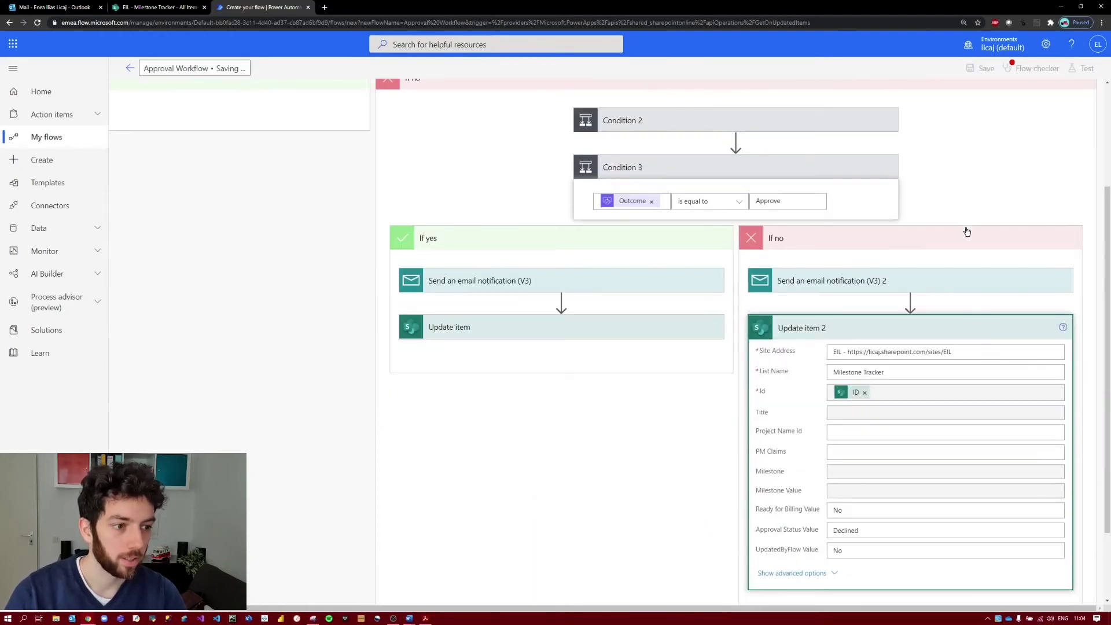
pyautogui.click(1033, 69)
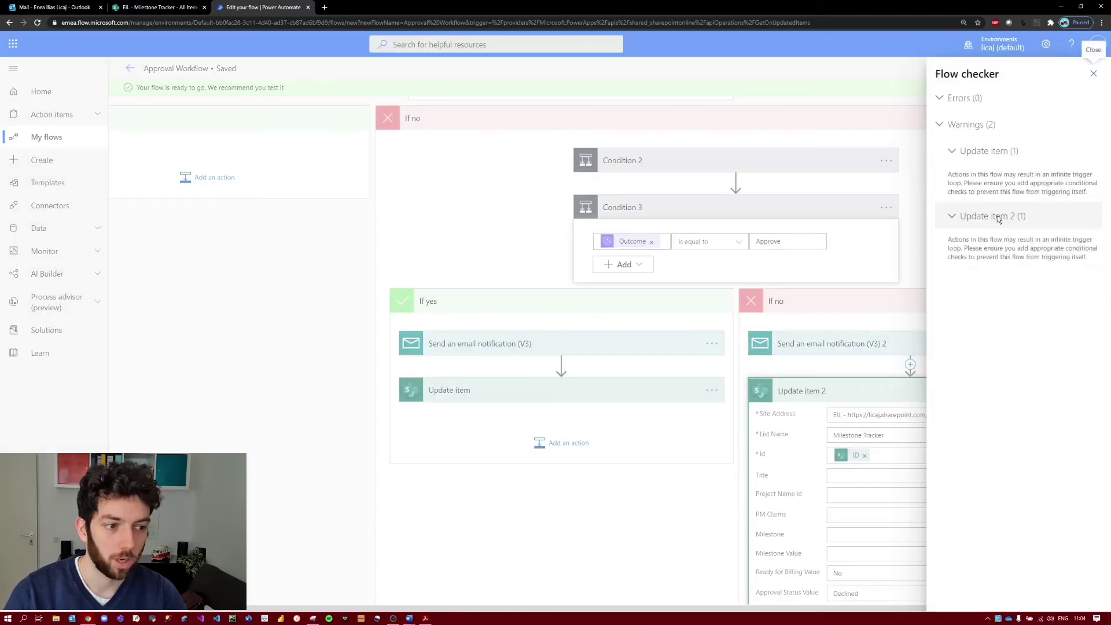
pyautogui.click(1093, 74)
pyautogui.scroll(3, 465, 218)
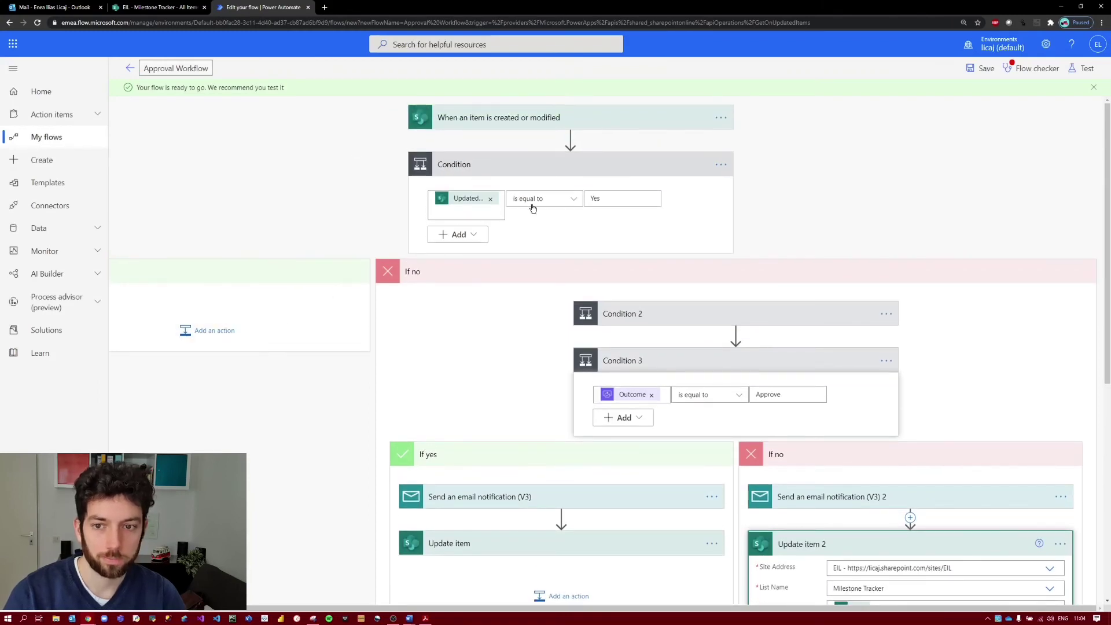
# Start a test of the Approval Workflow flow that waits for a Milestone Tracker item to change
pyautogui.click(145, 6)
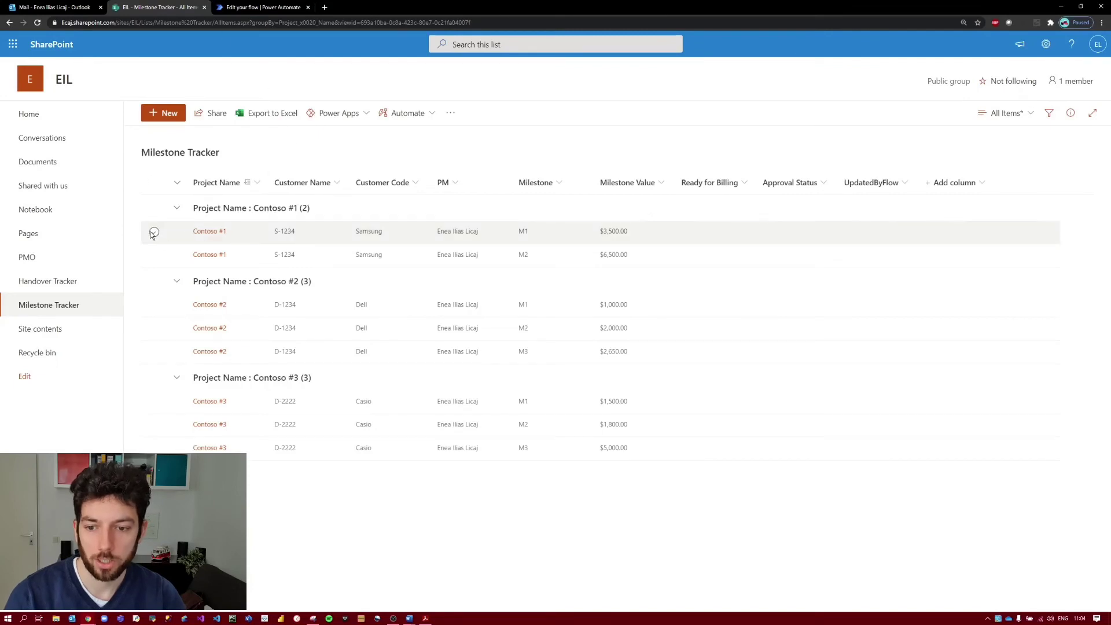
pyautogui.click(273, 6)
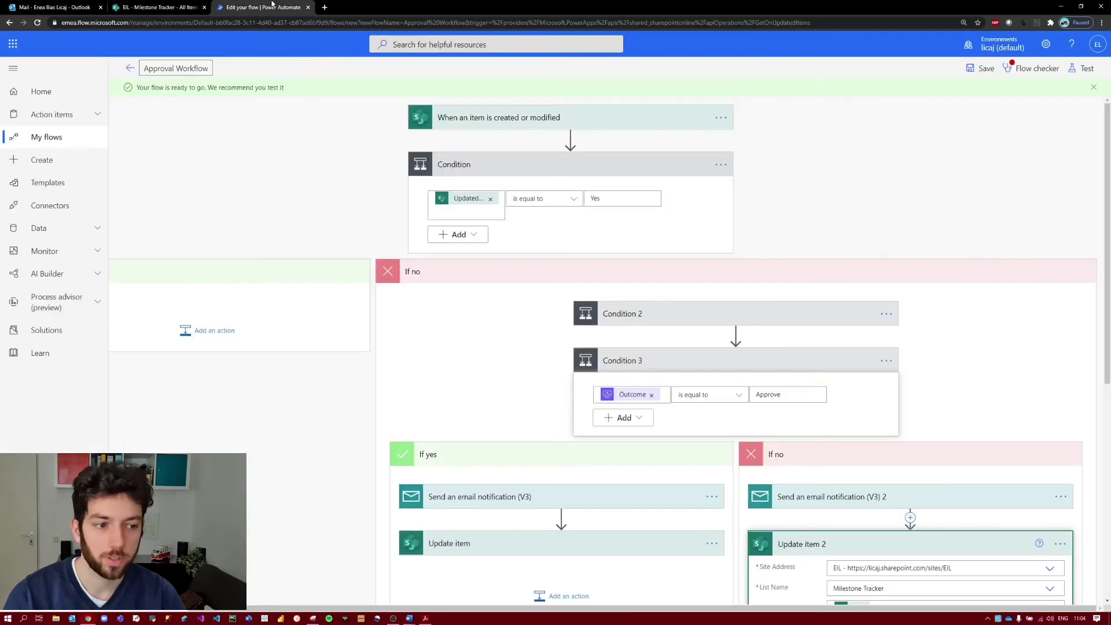
pyautogui.click(961, 98)
pyautogui.click(956, 593)
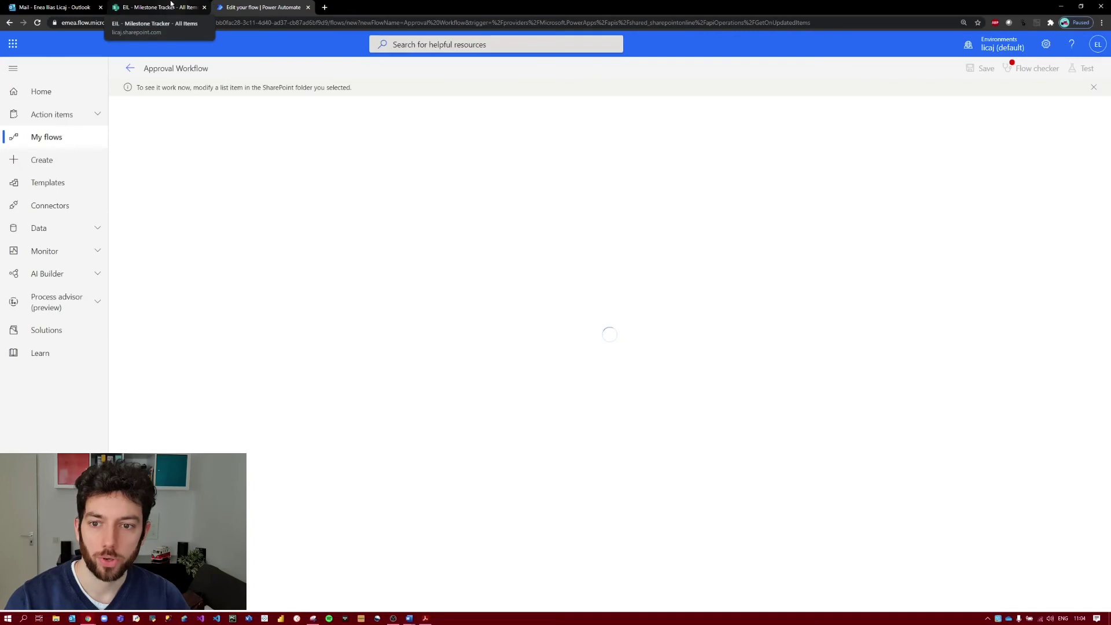
# In the SharePoint Milestone Tracker list, set Ready for Billing to "Yes" for Contoso #1 milestone M1 and save the item
pyautogui.click(171, 4)
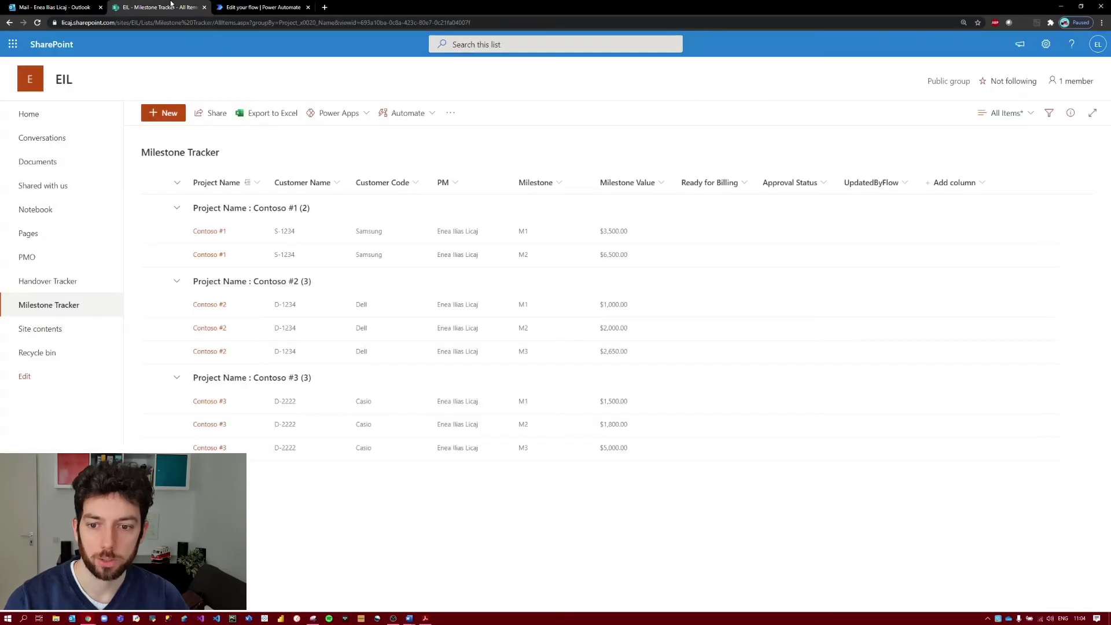
pyautogui.click(154, 231)
pyautogui.click(209, 114)
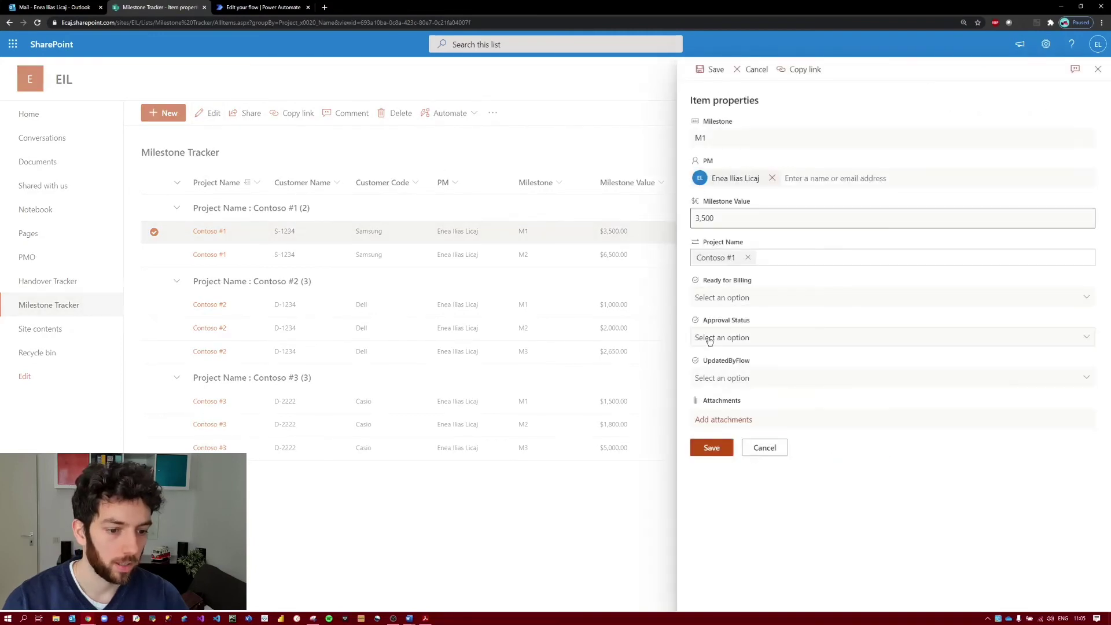
pyautogui.click(717, 299)
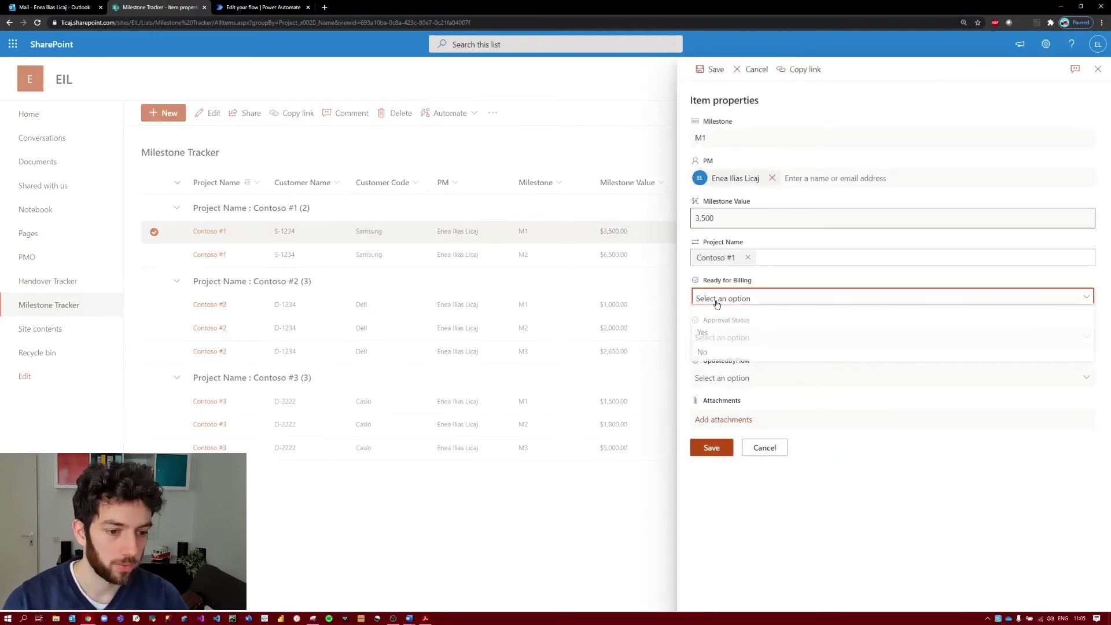
pyautogui.click(717, 343)
pyautogui.click(717, 447)
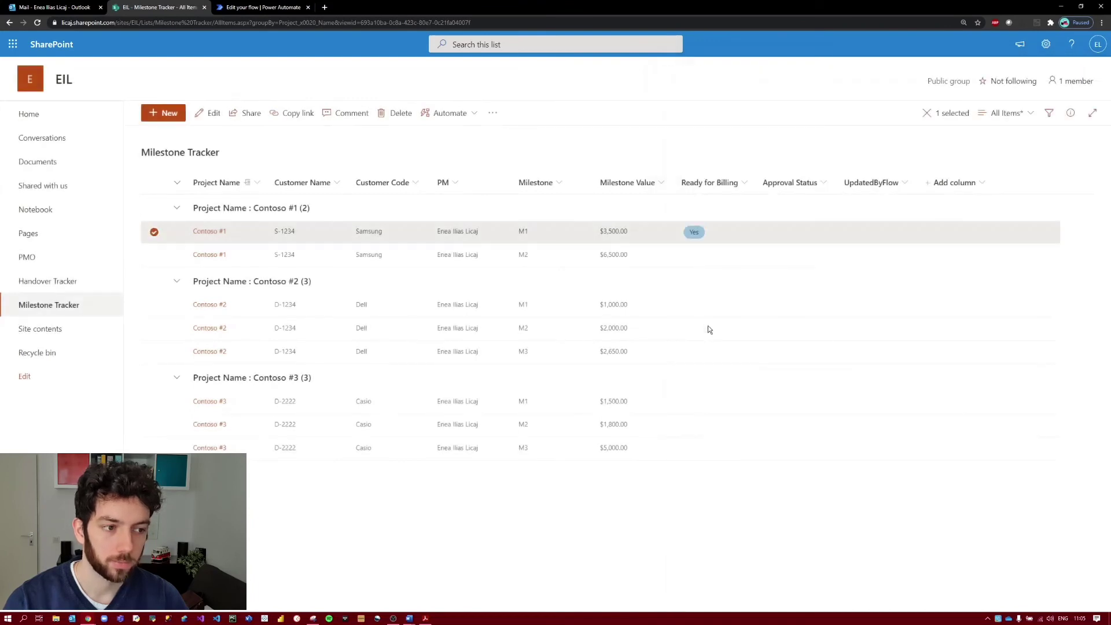
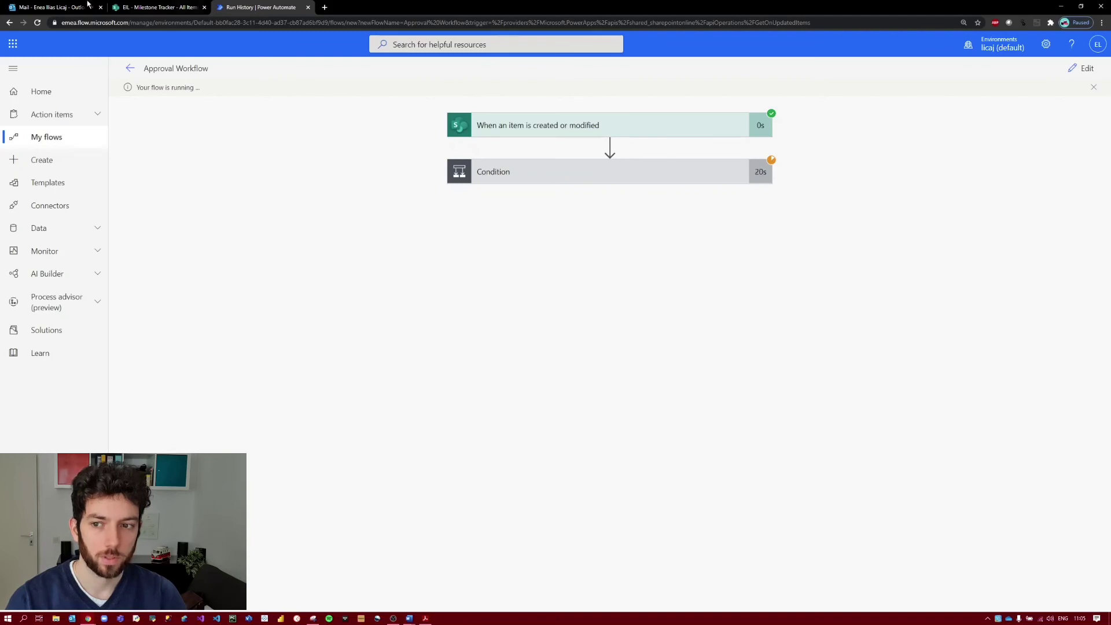
# Open the "Milestone M1" approval request in Outlook and examine its title and requester details
pyautogui.click(58, 7)
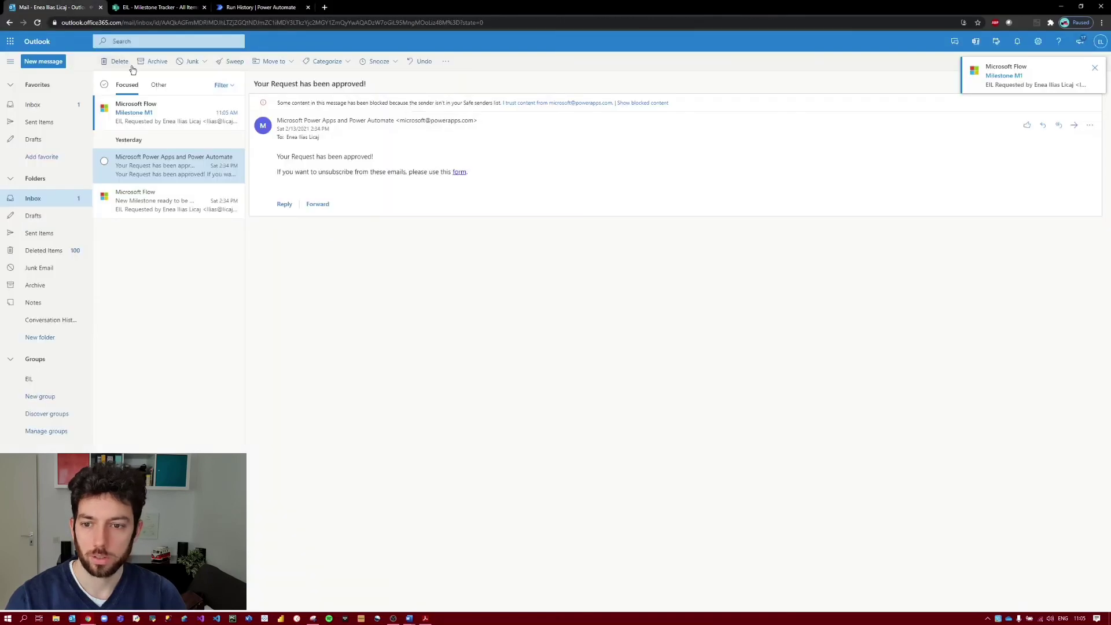
pyautogui.click(174, 116)
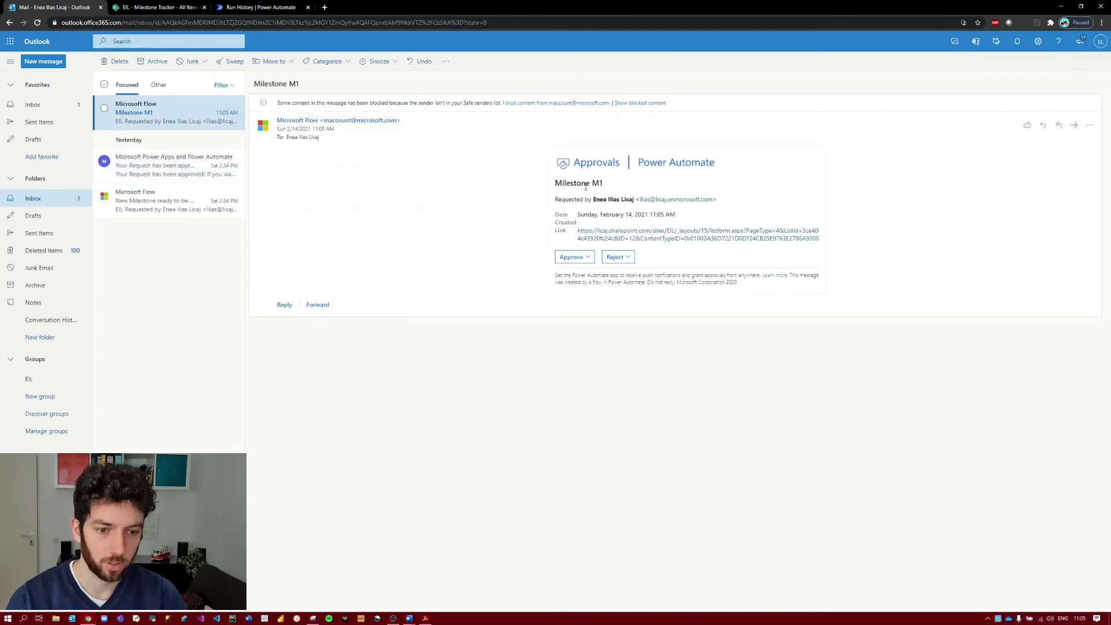
pyautogui.moveTo(604, 183); pyautogui.dragTo(637, 198)
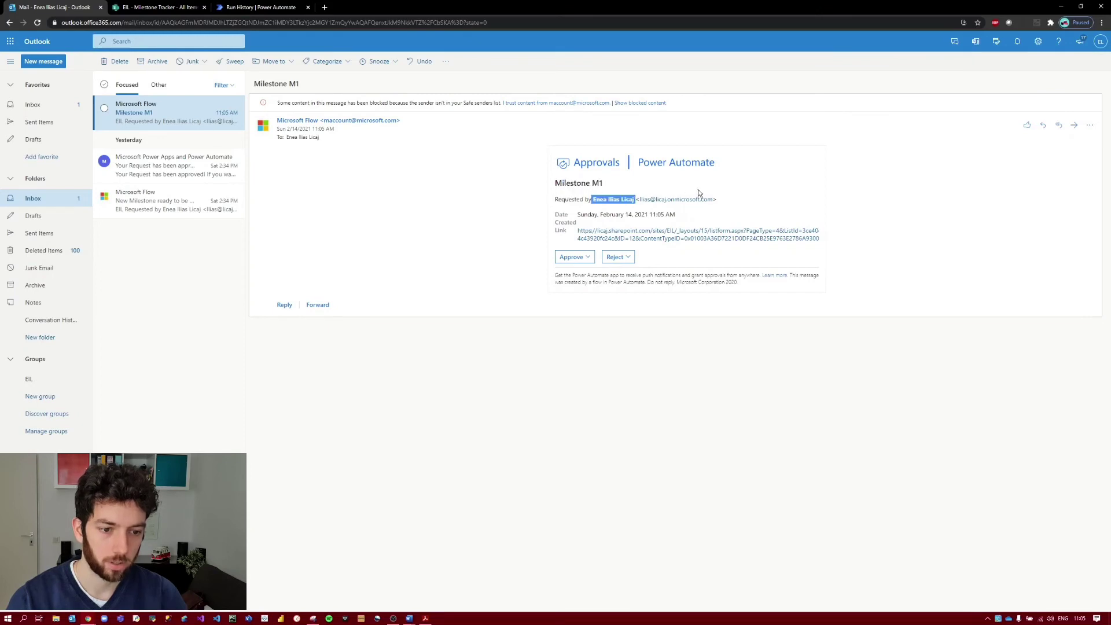
pyautogui.click(747, 198)
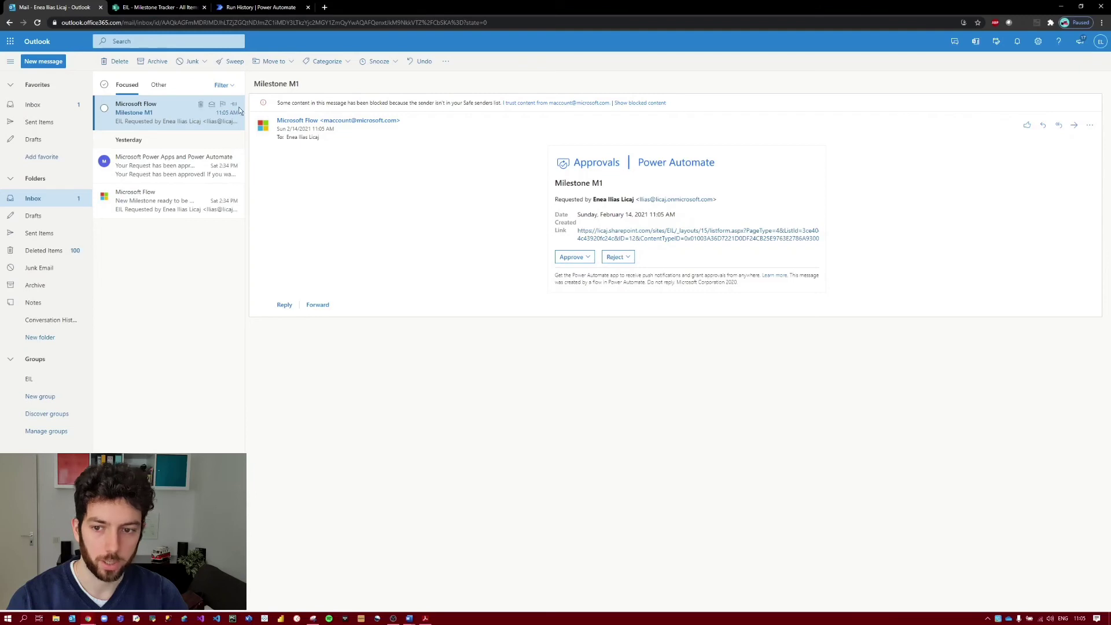
# Check the flow's run progress in Power Automate, then approve the "Milestone M1" request from its Outlook email without a comment
pyautogui.click(247, 7)
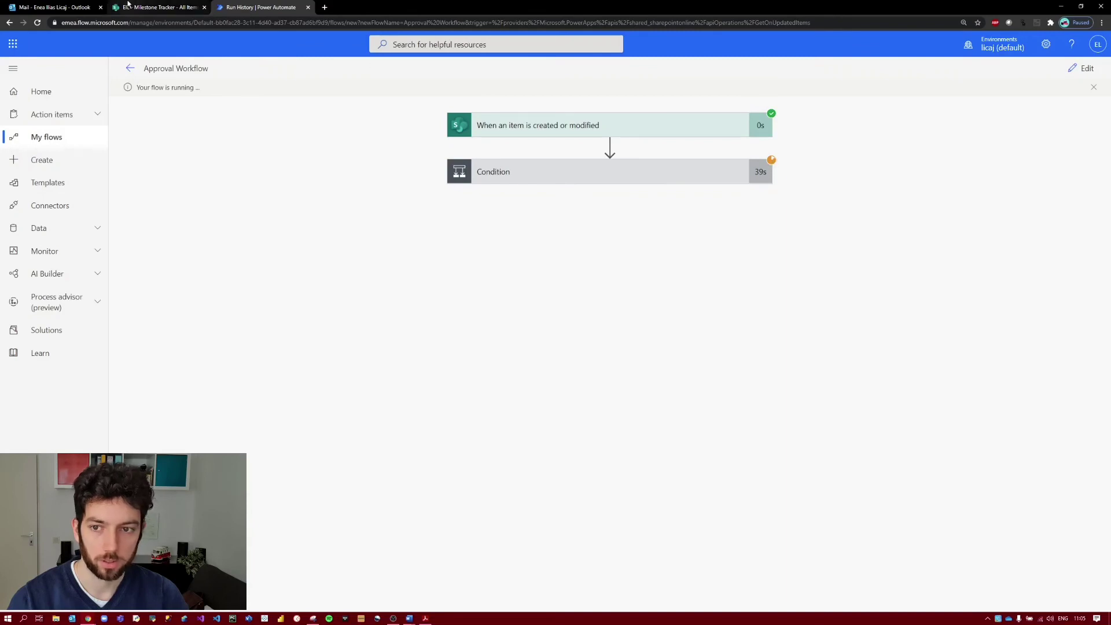
pyautogui.click(55, 7)
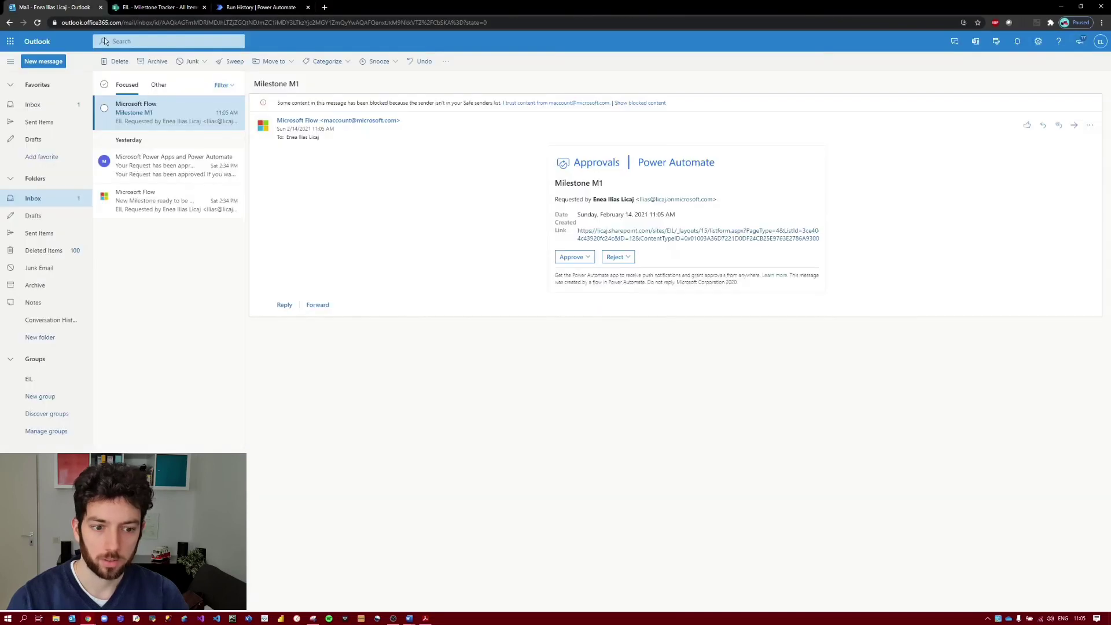
pyautogui.click(590, 258)
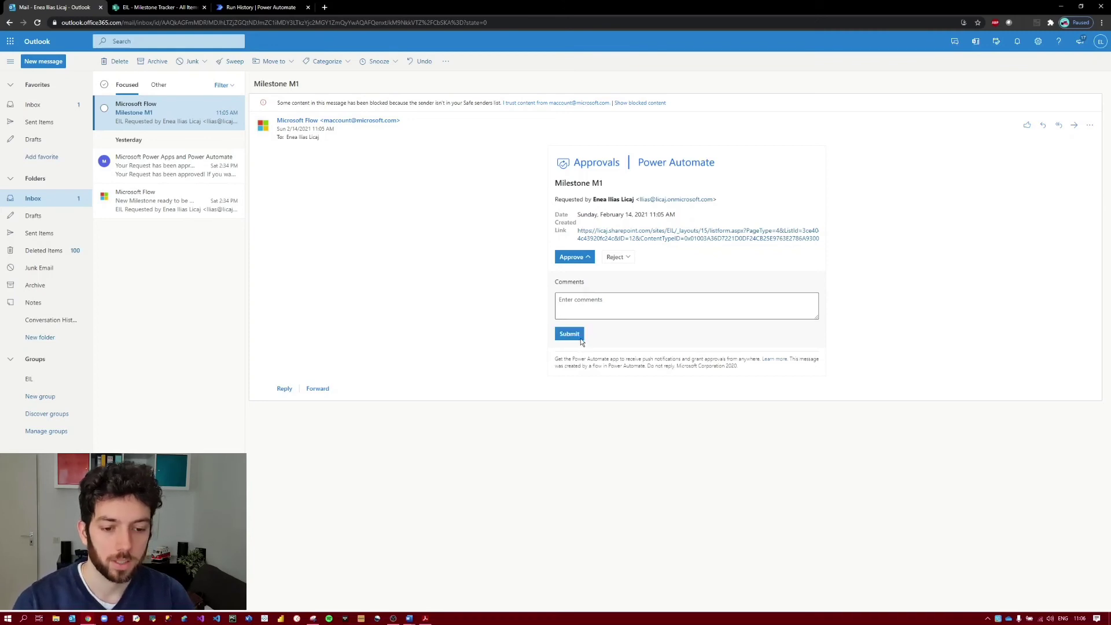
pyautogui.click(570, 335)
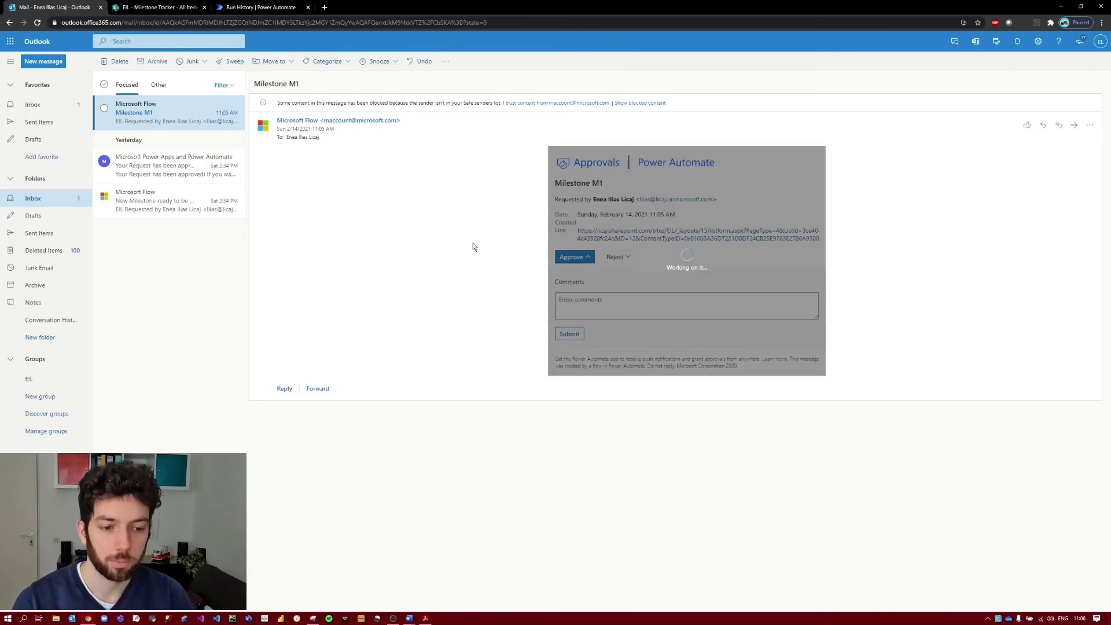
# Inspect the test run in Power Automate, expanding Condition, Condition 2, the approval action and Condition 3 to examine their results
pyautogui.click(241, 5)
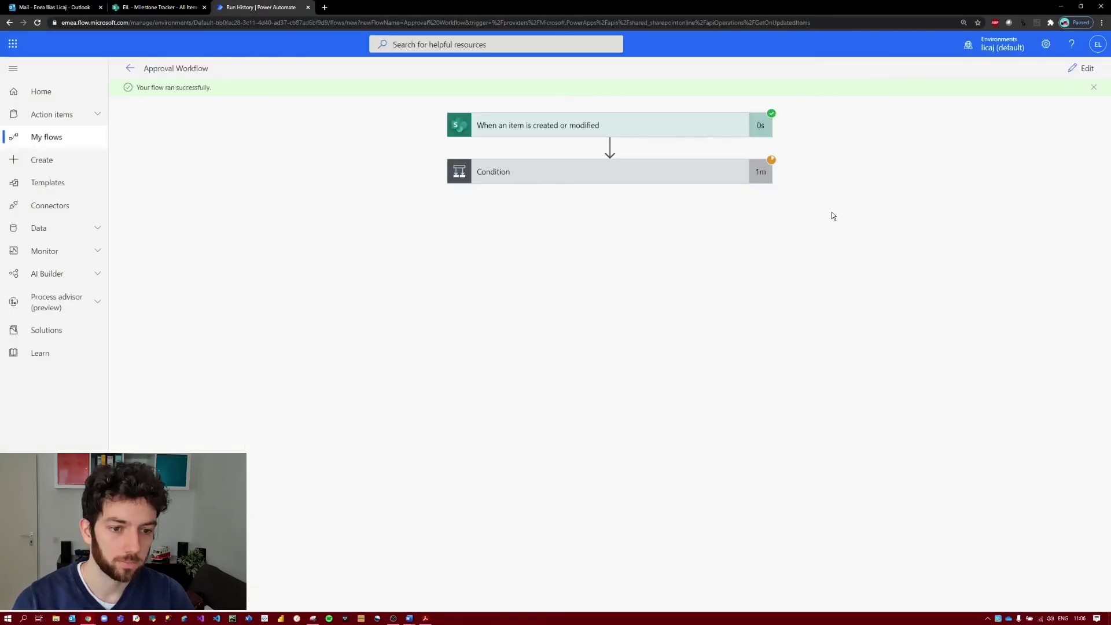
pyautogui.click(587, 172)
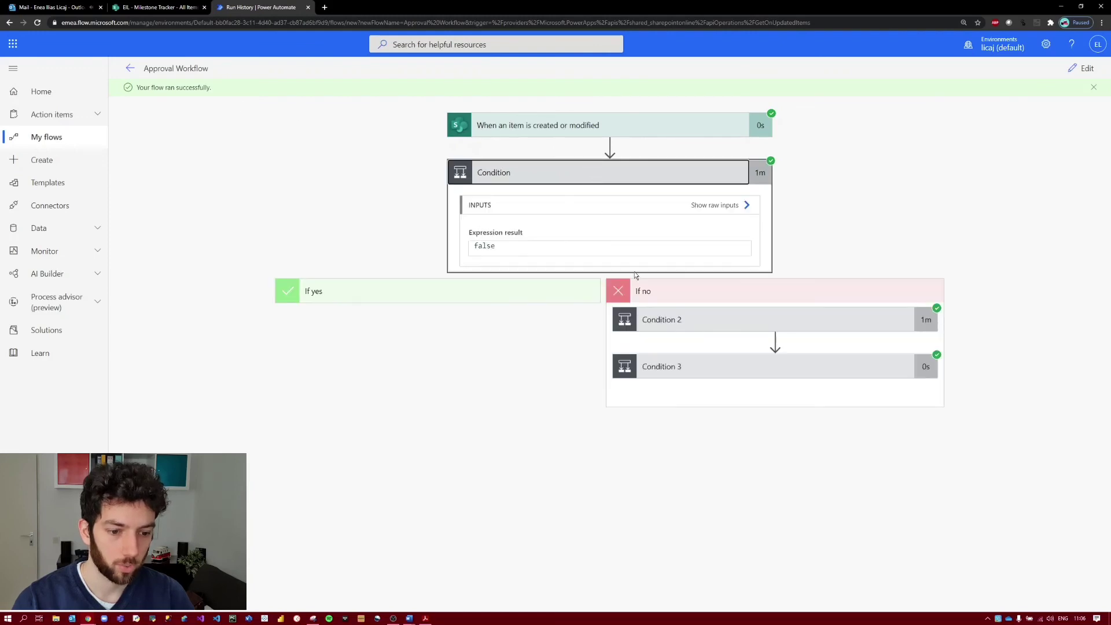
pyautogui.click(774, 325)
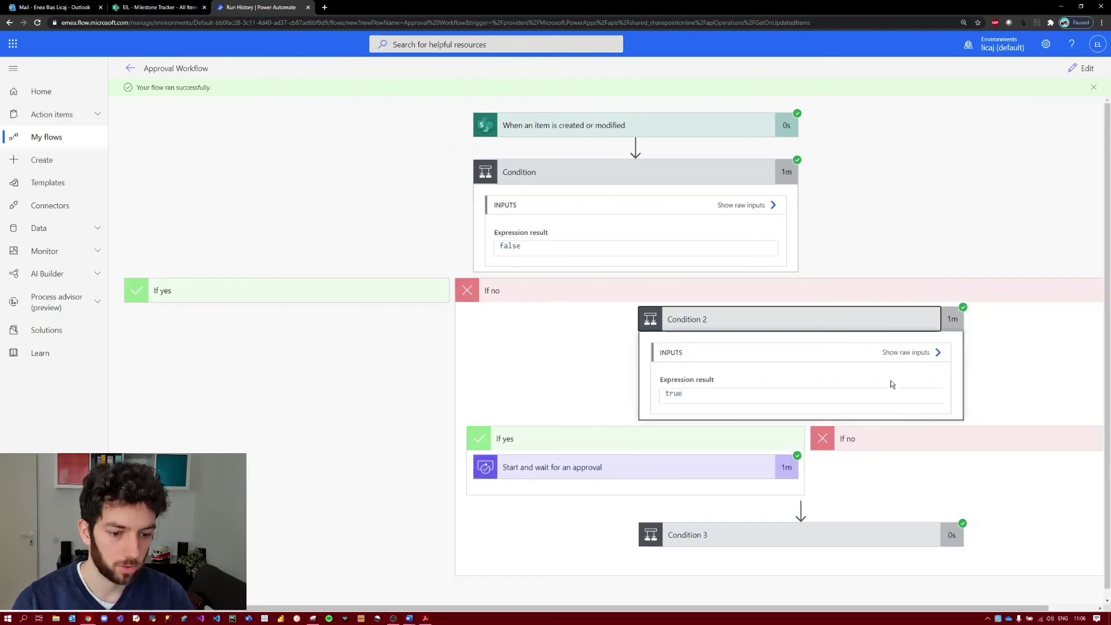
pyautogui.click(647, 459)
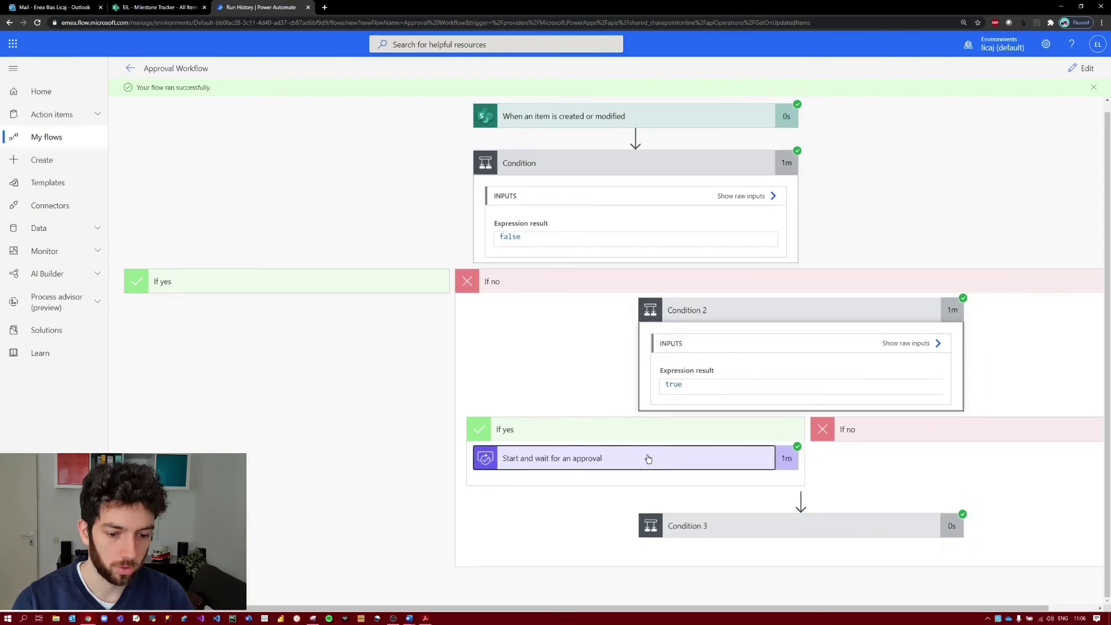
pyautogui.scroll(-9, 491, 365)
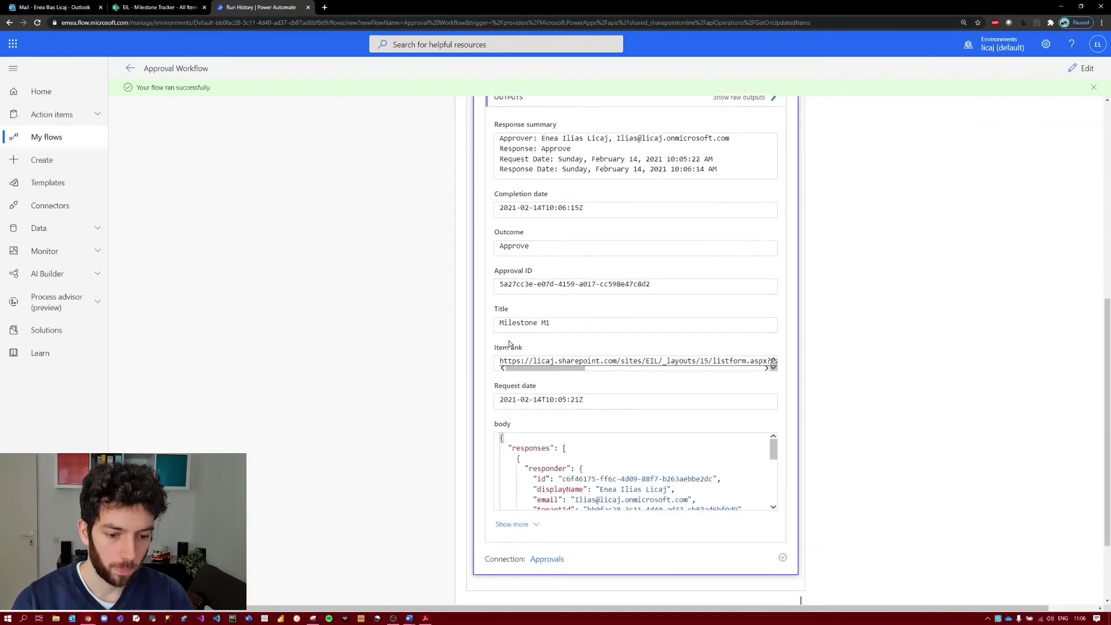
pyautogui.click(746, 524)
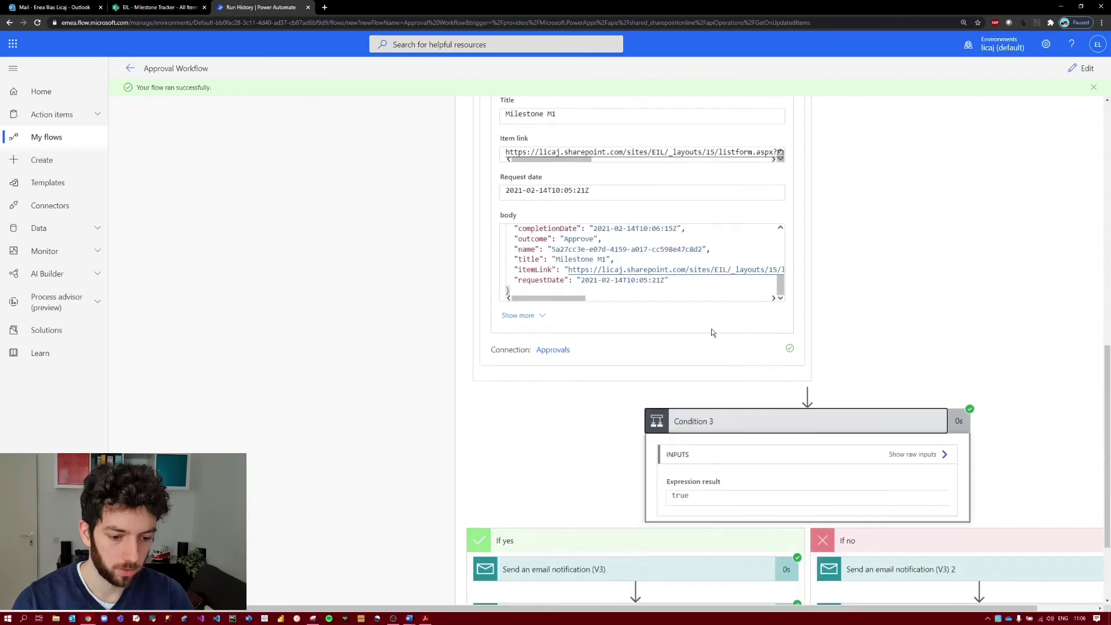
pyautogui.scroll(-2, 718, 448)
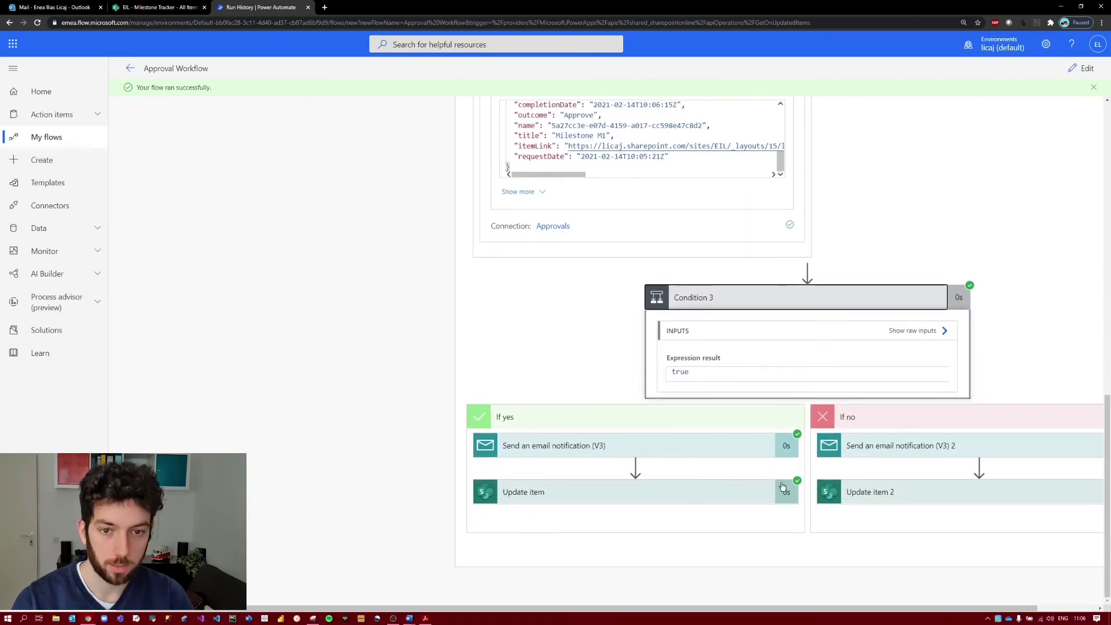
# Check the M1 item in the SharePoint Milestone Tracker list and hide the UpdatedByFlow column
pyautogui.click(154, 7)
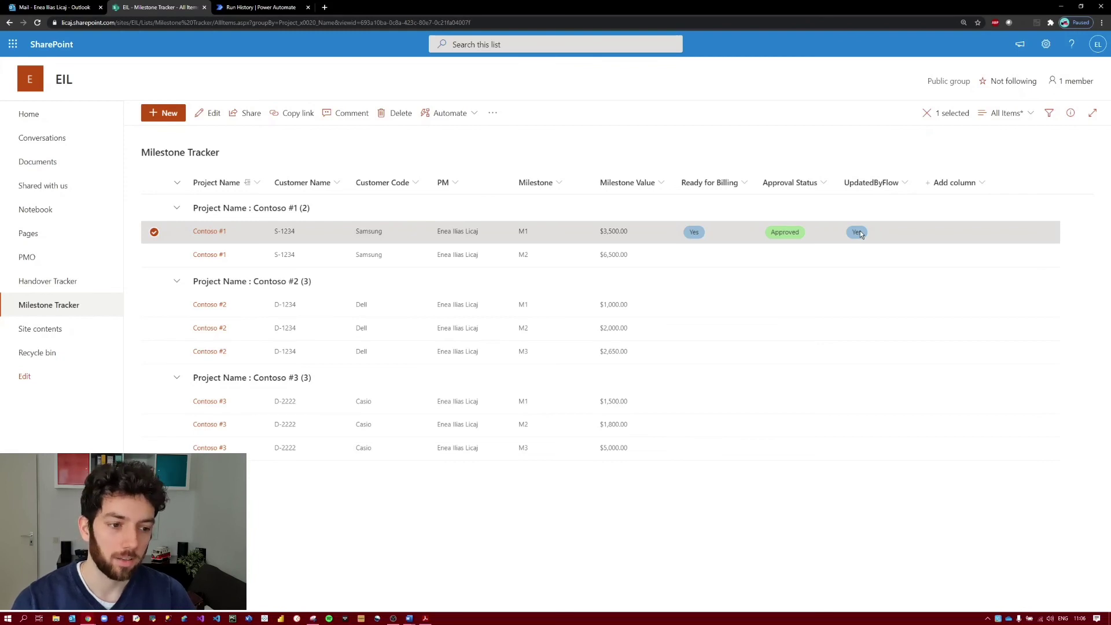
pyautogui.click(902, 184)
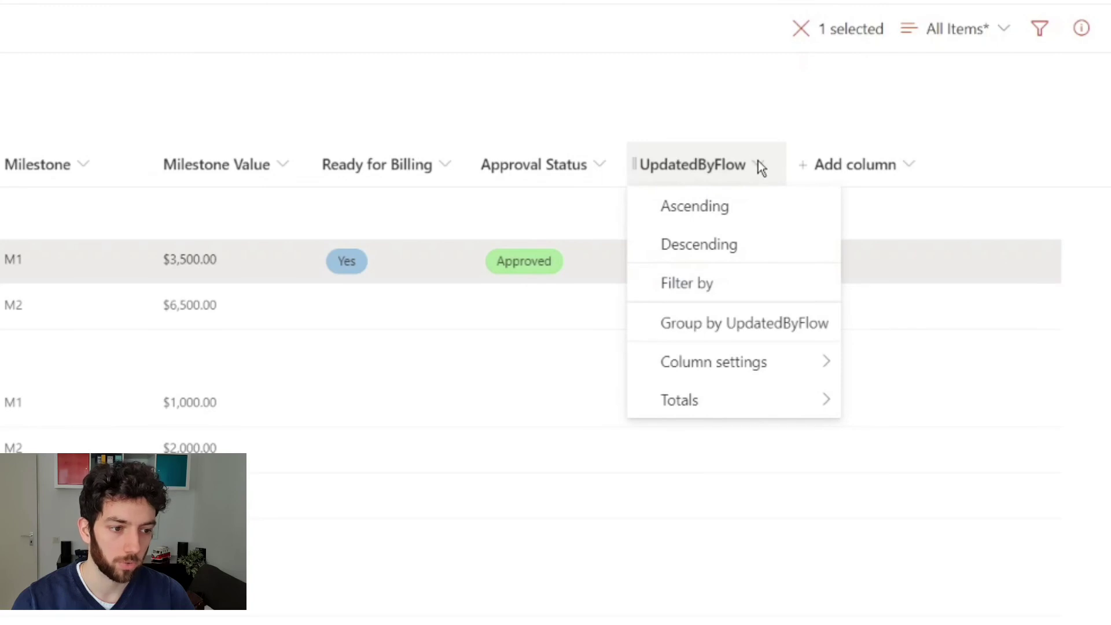
pyautogui.moveTo(769, 368)
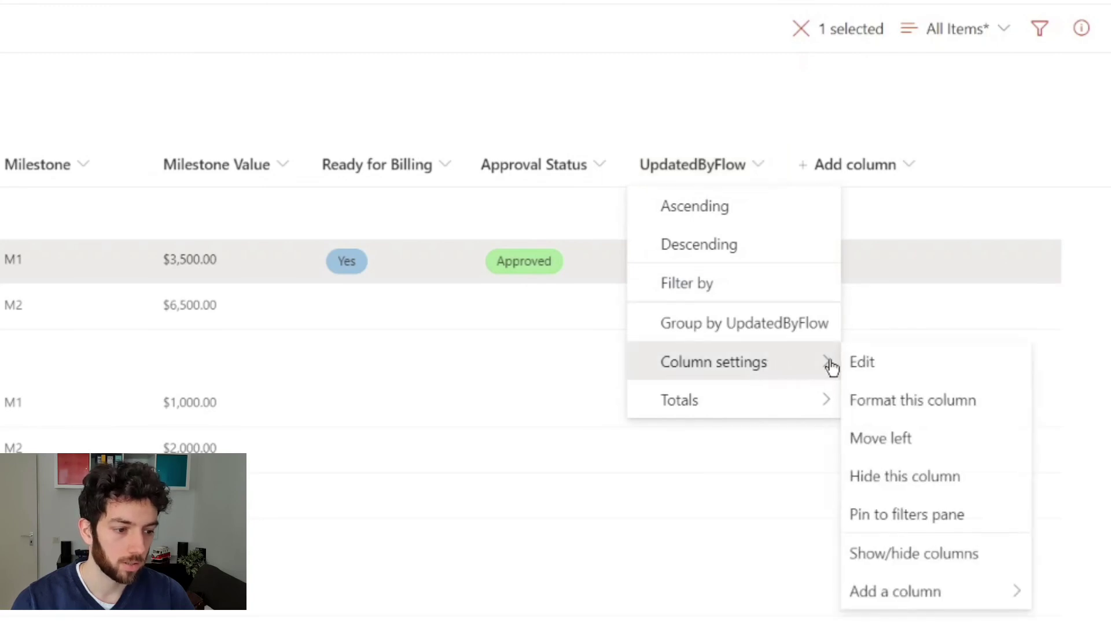
pyautogui.click(927, 481)
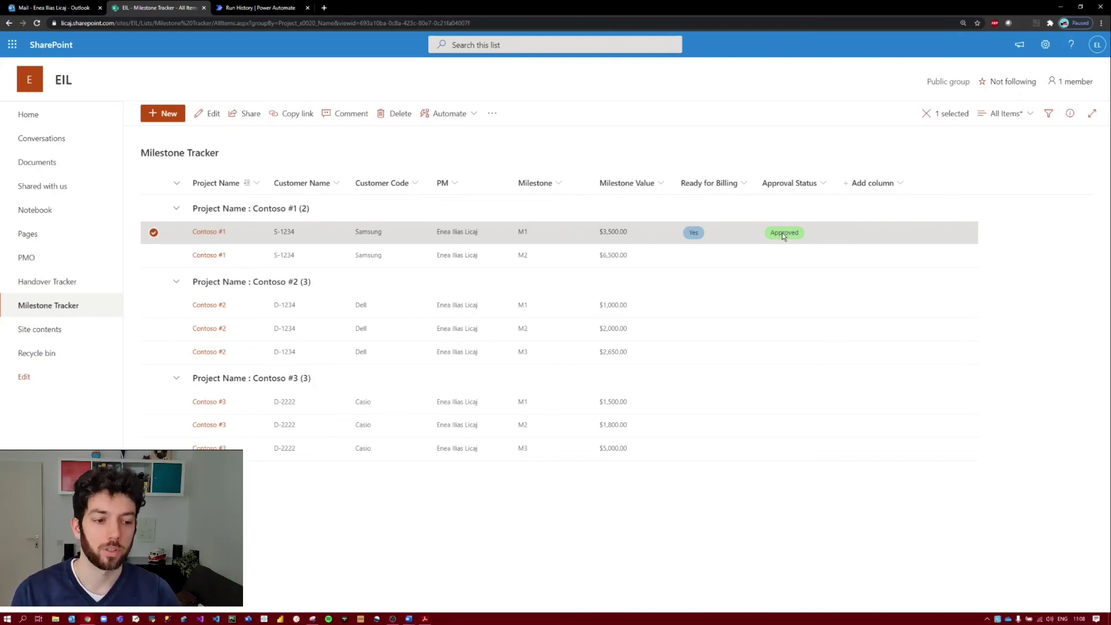
# Open the "Your Billing request was approved" notification email in the Outlook inbox
pyautogui.click(55, 4)
pyautogui.click(163, 122)
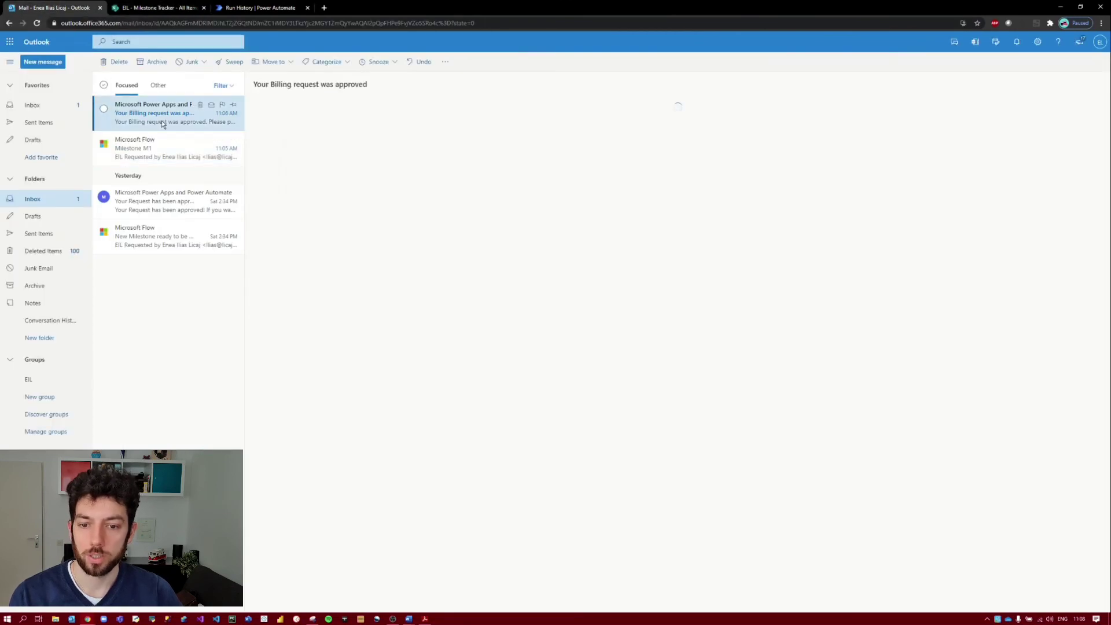